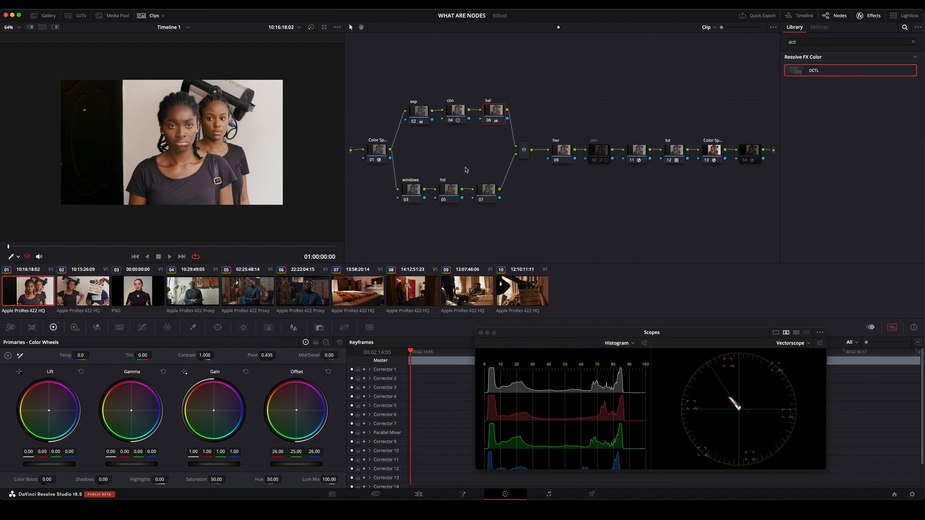
# Reposition the lower row of nodes, the parallel mixer and the first Color Space Transform node, and save the project.
pyautogui.click(412, 191)
pyautogui.moveTo(410, 169); pyautogui.dragTo(500, 202)
pyautogui.moveTo(525, 157); pyautogui.dragTo(533, 160)
pyautogui.moveTo(374, 152); pyautogui.dragTo(370, 147)
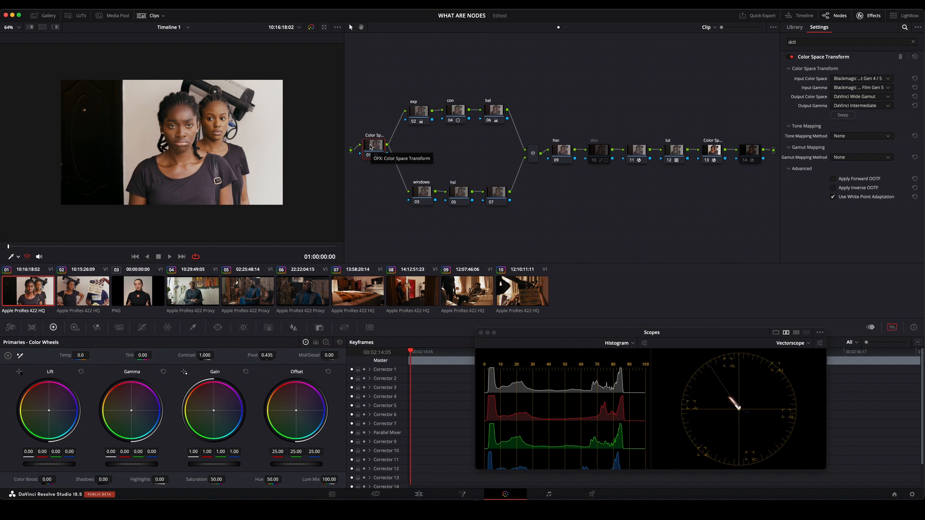
pyautogui.press('super+s')
# Scrub through the graded clip to review it and return to its first frame.
pyautogui.moveTo(110, 247); pyautogui.dragTo(265, 246)
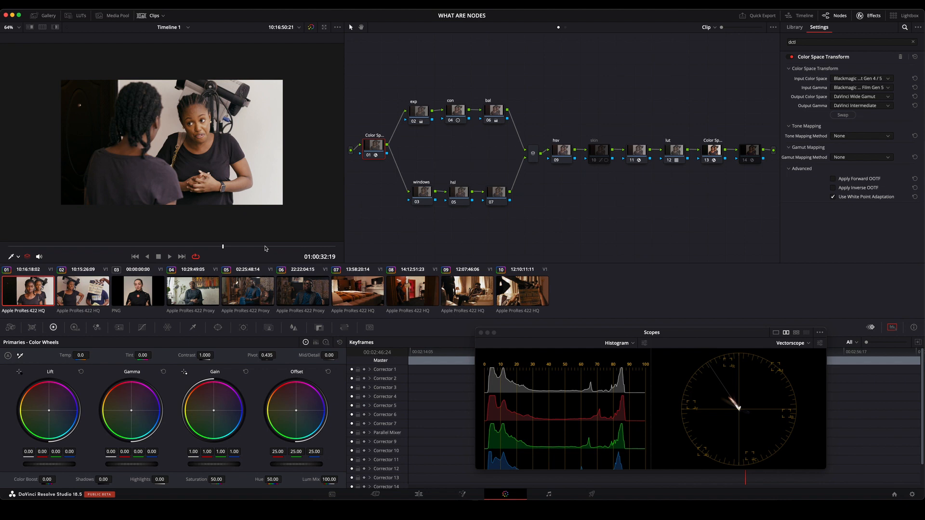
pyautogui.moveTo(133, 247); pyautogui.dragTo(7, 247)
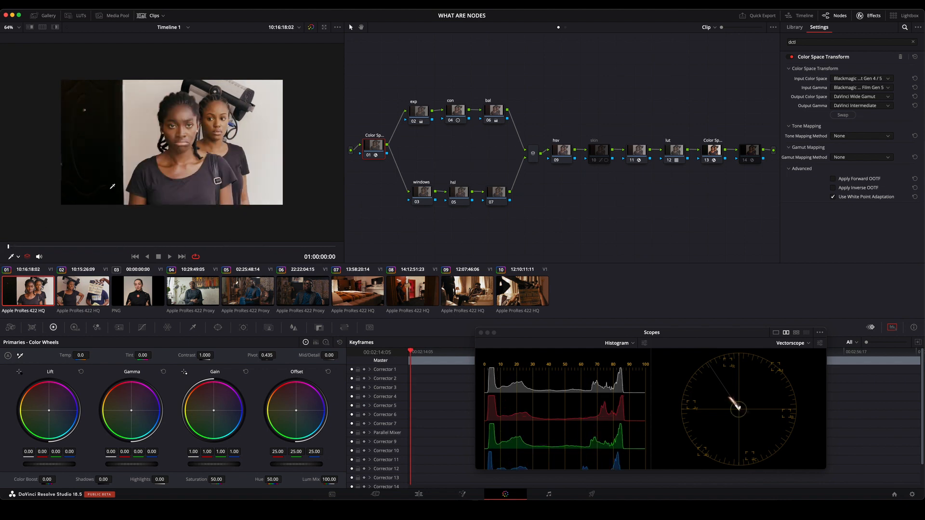
pyautogui.scroll(2, 72, 204)
# Reset all grades and nodes on the clip, and reposition the single remaining node in the graph.
pyautogui.rightClick(520, 70)
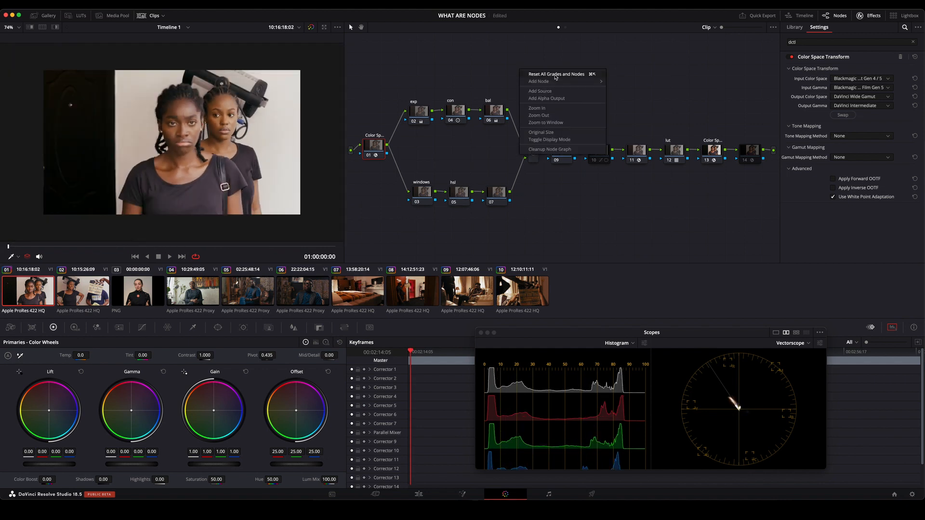
pyautogui.click(555, 75)
pyautogui.moveTo(461, 103); pyautogui.dragTo(425, 106)
pyautogui.scroll(5, 245, 92)
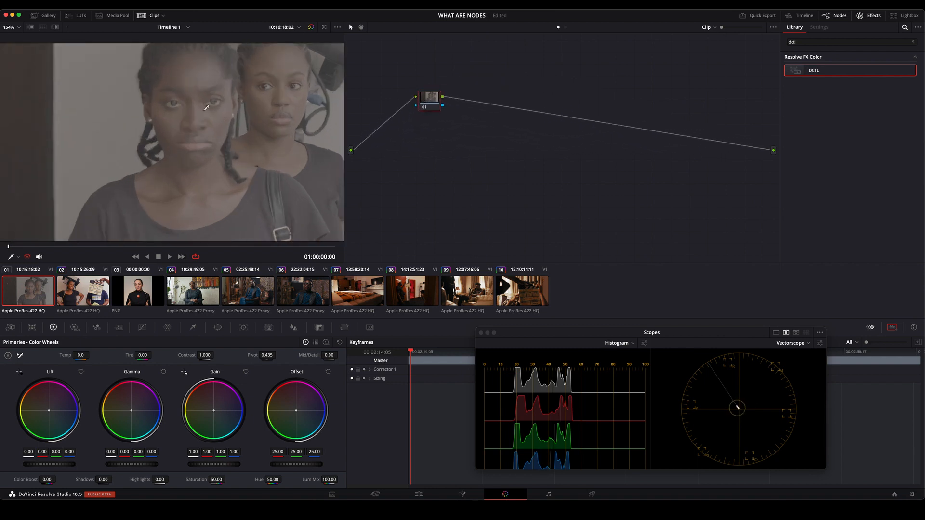
pyautogui.scroll(-6, 245, 92)
pyautogui.moveTo(434, 97); pyautogui.dragTo(492, 113)
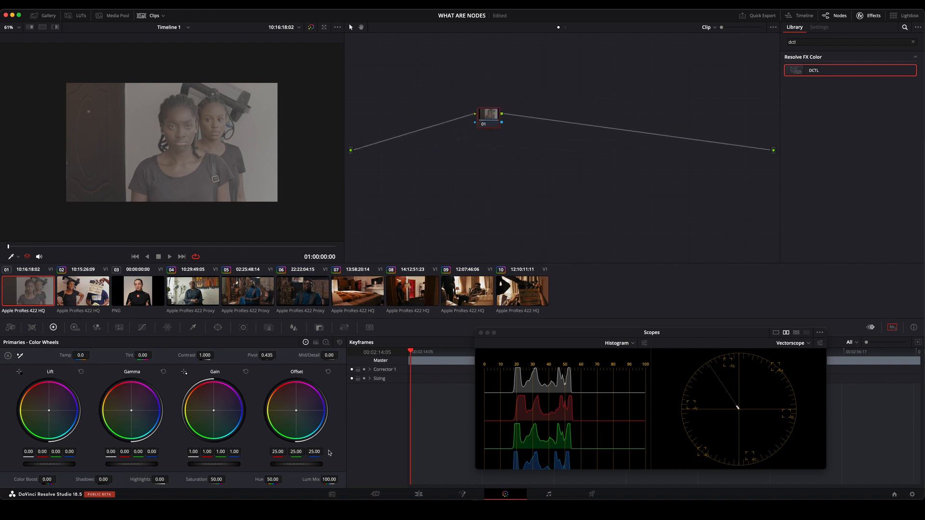
# Try a blue Offset tint and a contrast change on node 01, resetting each adjustment.
pyautogui.moveTo(297, 412); pyautogui.dragTo(309, 413)
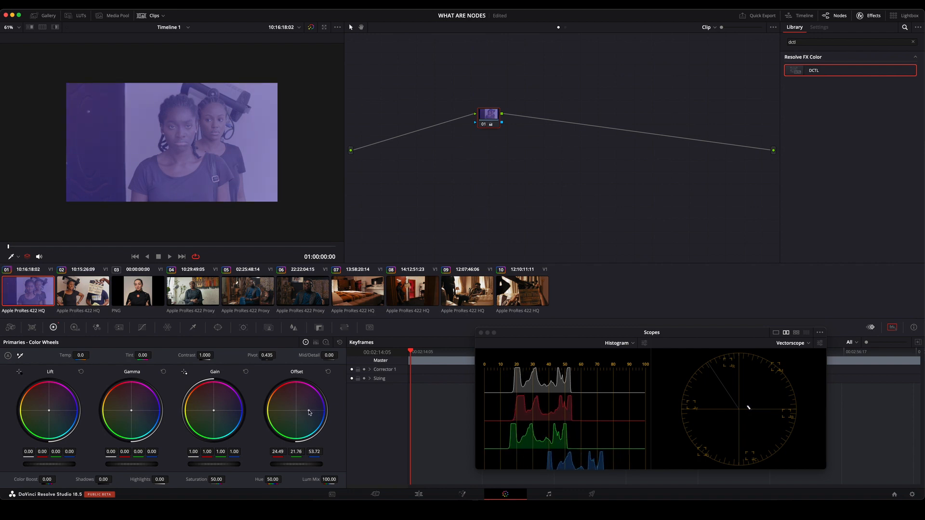
pyautogui.moveTo(500, 113); pyautogui.dragTo(411, 99)
pyautogui.rightClick(388, 92)
pyautogui.click(402, 98)
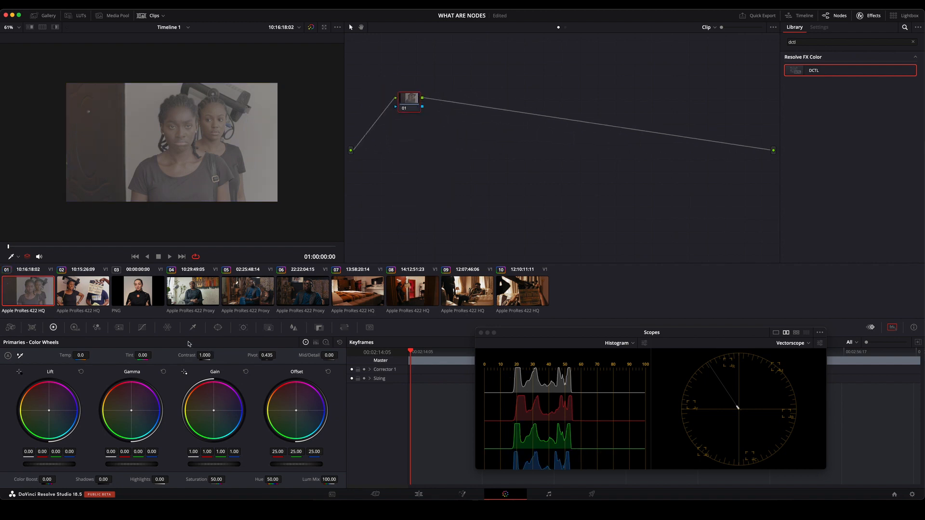
pyautogui.moveTo(205, 355); pyautogui.dragTo(216, 355)
pyautogui.doubleClick(187, 356)
pyautogui.moveTo(418, 101); pyautogui.dragTo(449, 132)
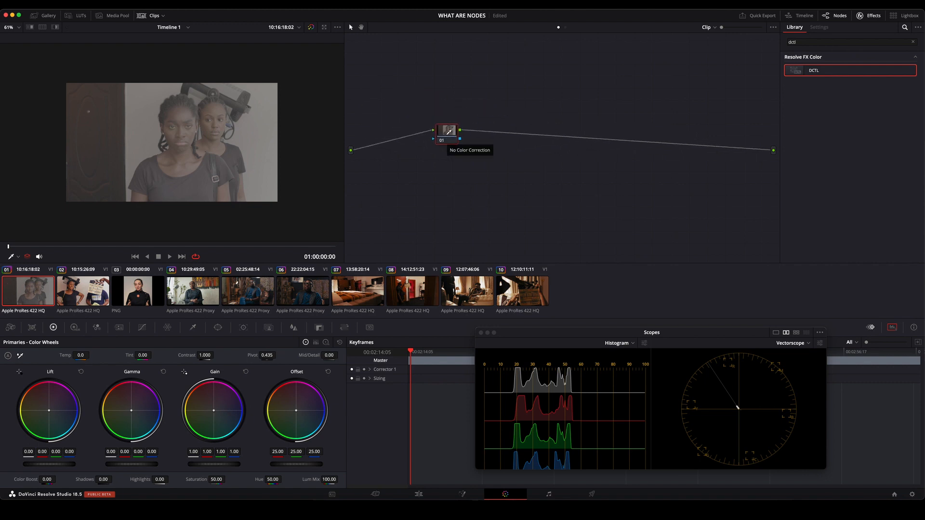
pyautogui.moveTo(449, 132); pyautogui.dragTo(472, 123)
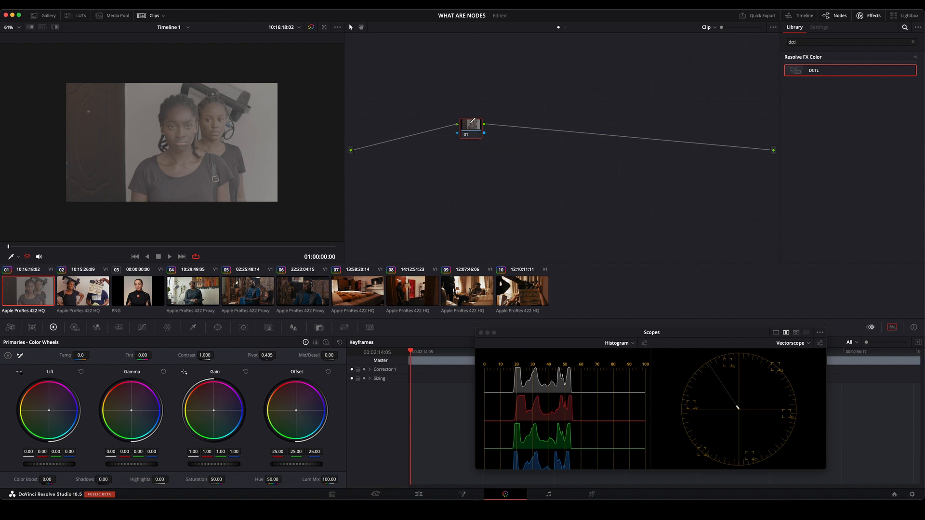
pyautogui.moveTo(474, 121)
pyautogui.mouseDown()
pyautogui.moveTo(417, 97)
pyautogui.moveTo(423, 114)
pyautogui.moveTo(481, 110)
pyautogui.mouseUp()
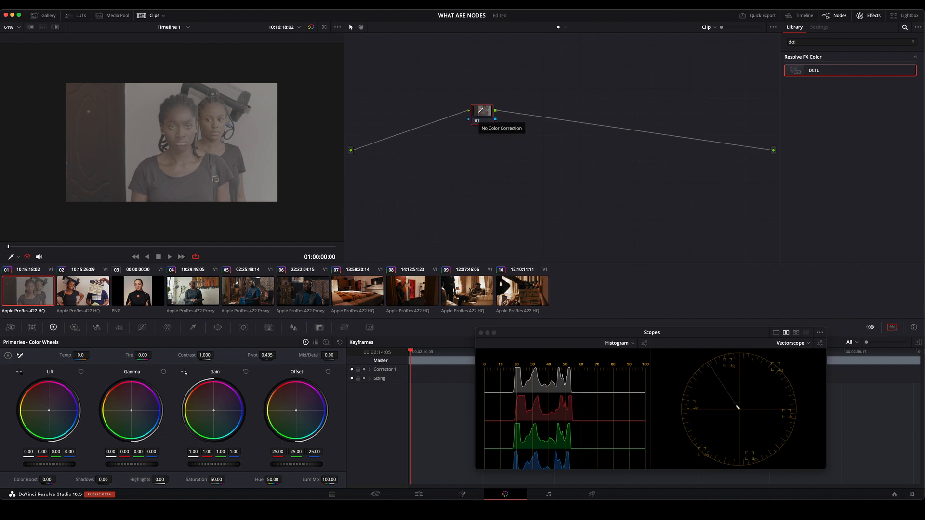
pyautogui.moveTo(480, 111); pyautogui.dragTo(457, 107)
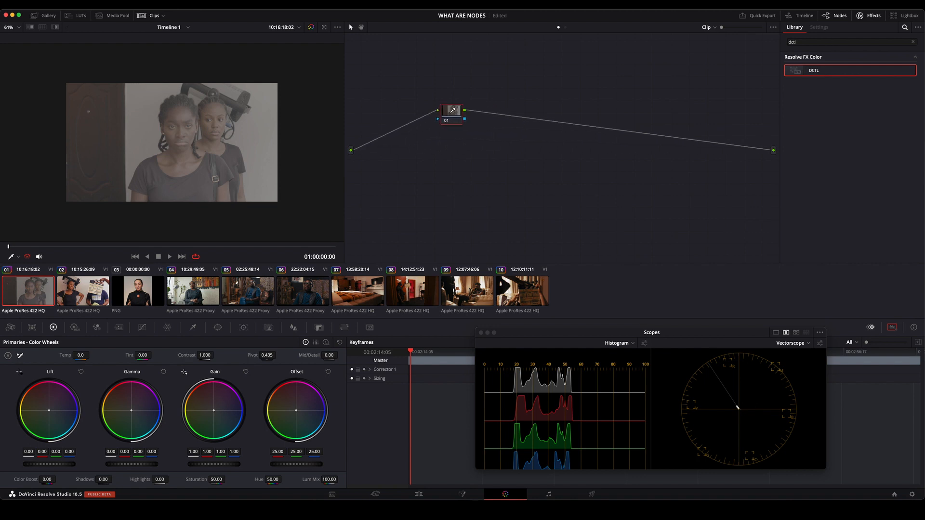
pyautogui.moveTo(453, 110); pyautogui.dragTo(450, 111)
# Grade node 01 with Contrast at 1.674, Offset at 32.60 and Saturation at 95.
pyautogui.moveTo(180, 362); pyautogui.dragTo(207, 362)
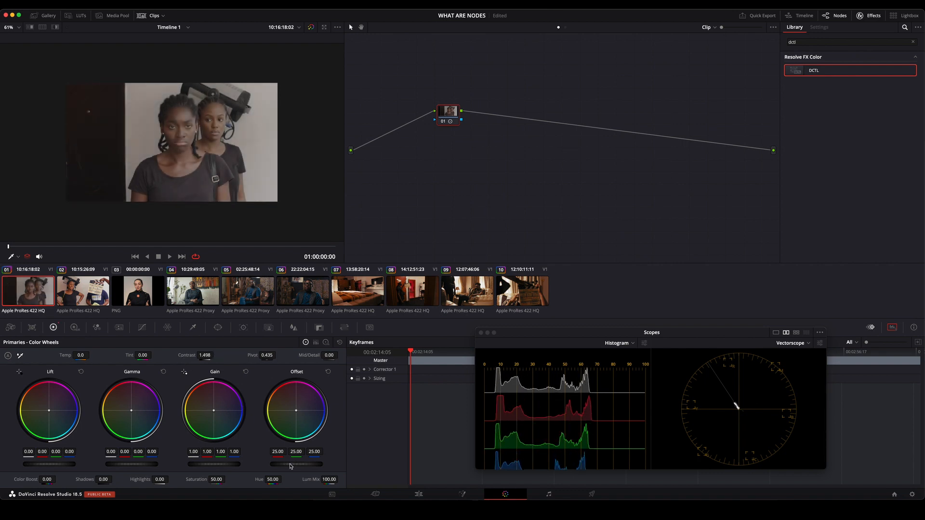
pyautogui.moveTo(290, 466); pyautogui.dragTo(309, 466)
pyautogui.moveTo(205, 356); pyautogui.dragTo(216, 356)
pyautogui.moveTo(217, 479); pyautogui.dragTo(227, 479)
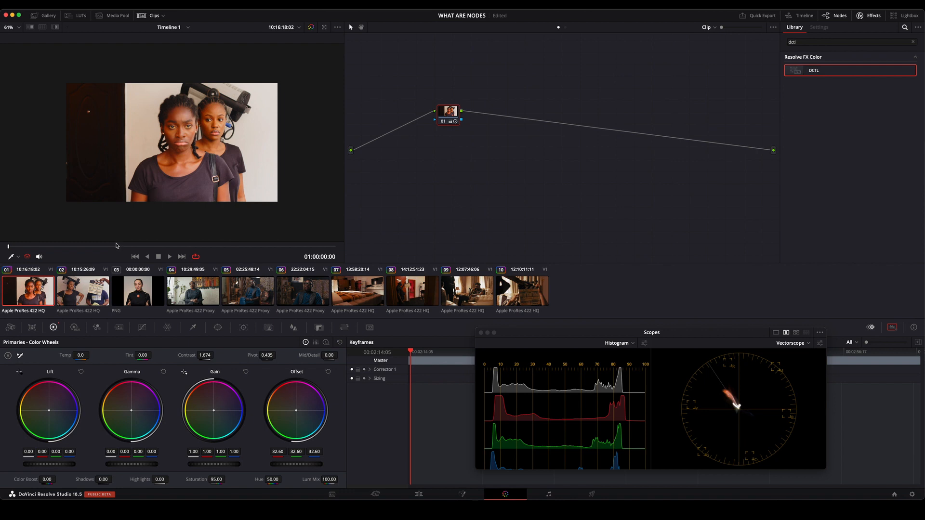
# Set node 01's Saturation to 76.40 and adjust its overall Offset level.
pyautogui.press('super+Tab')
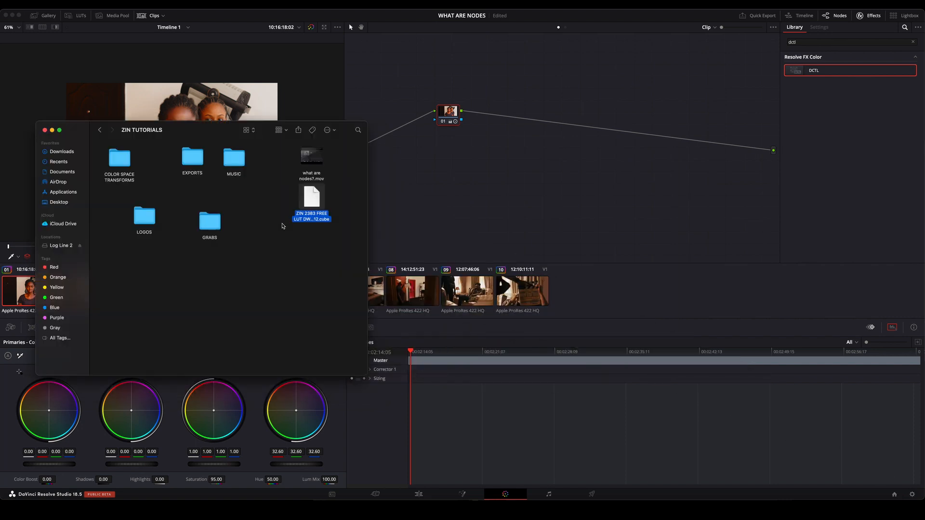
pyautogui.click(52, 130)
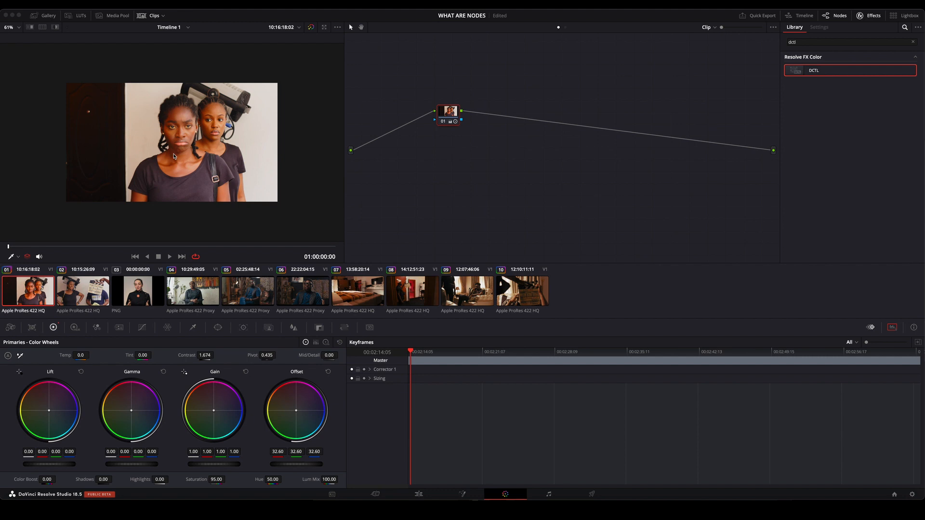
pyautogui.moveTo(217, 479)
pyautogui.mouseDown()
pyautogui.moveTo(173, 480)
pyautogui.moveTo(244, 480)
pyautogui.mouseUp()
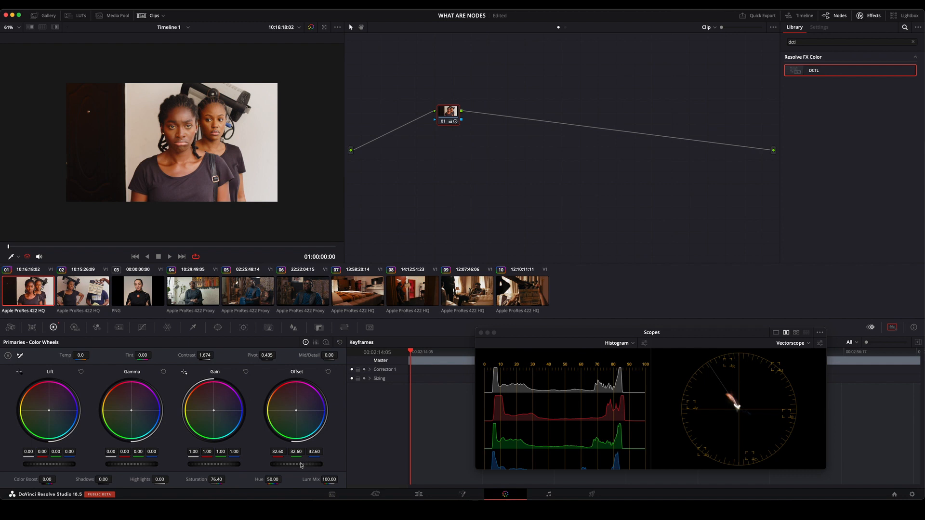
pyautogui.moveTo(301, 465); pyautogui.dragTo(294, 465)
# Reset all grades and nodes to clear the single-node grade, and reposition node 01.
pyautogui.rightClick(482, 133)
pyautogui.click(501, 137)
pyautogui.moveTo(450, 100); pyautogui.dragTo(431, 139)
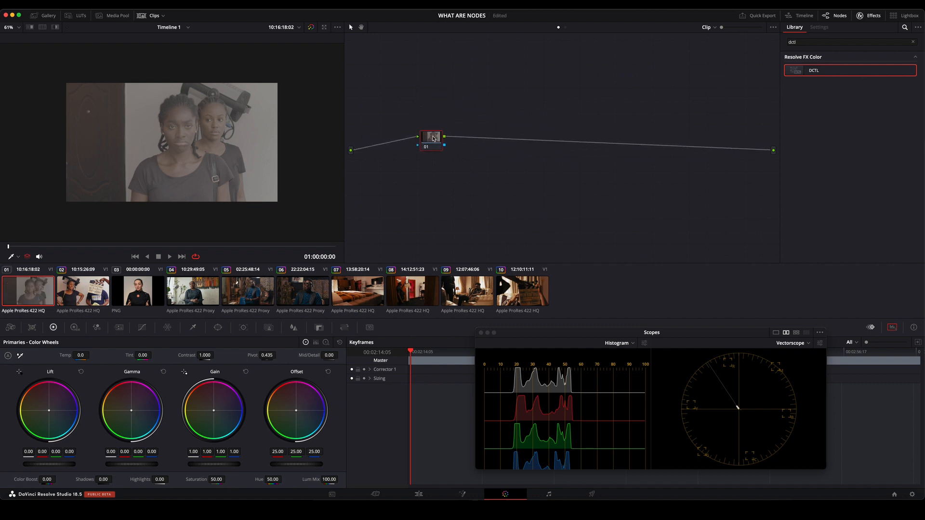
# Label node 01 EXPOSURE and reposition it near the start of the node graph.
pyautogui.moveTo(433, 139); pyautogui.dragTo(409, 127)
pyautogui.rightClick(409, 128)
pyautogui.click(445, 142)
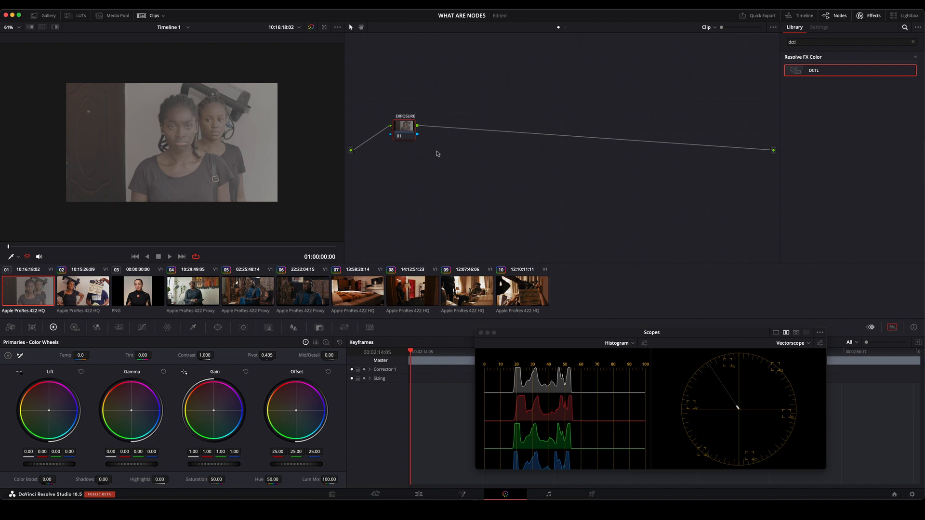
pyautogui.moveTo(402, 128); pyautogui.dragTo(399, 105)
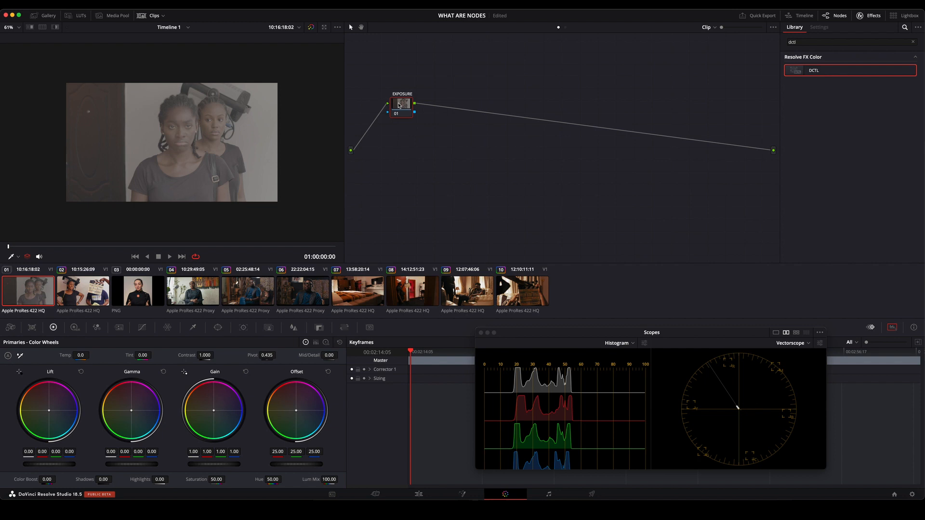
pyautogui.press('super+shift+w')
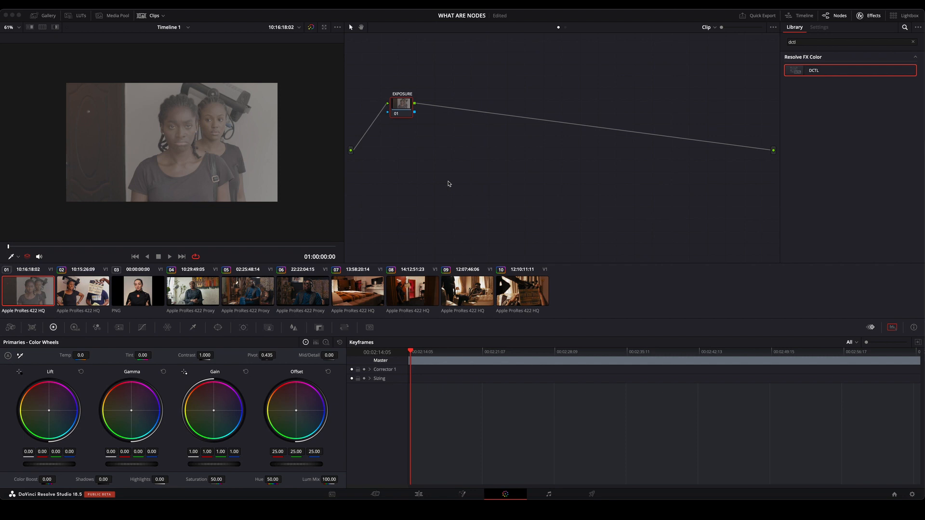
pyautogui.press('super+shift+w')
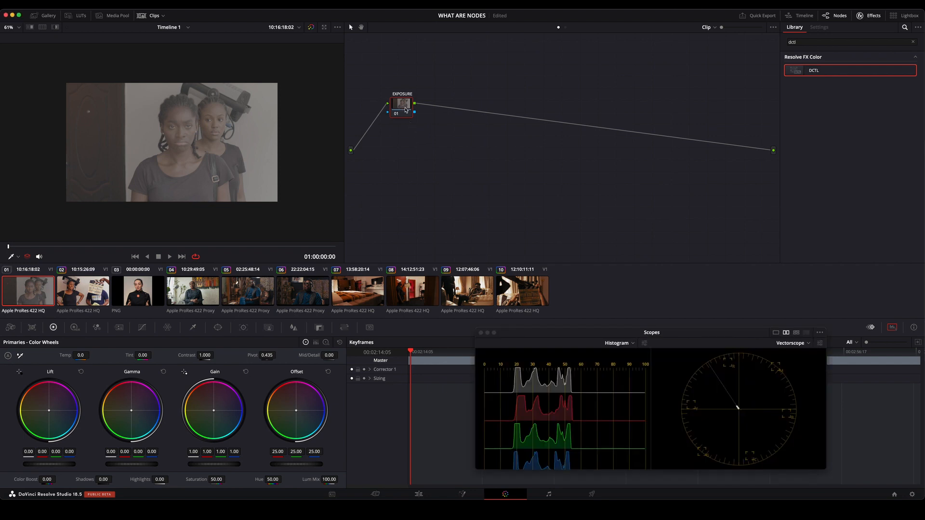
pyautogui.moveTo(401, 108); pyautogui.dragTo(474, 131)
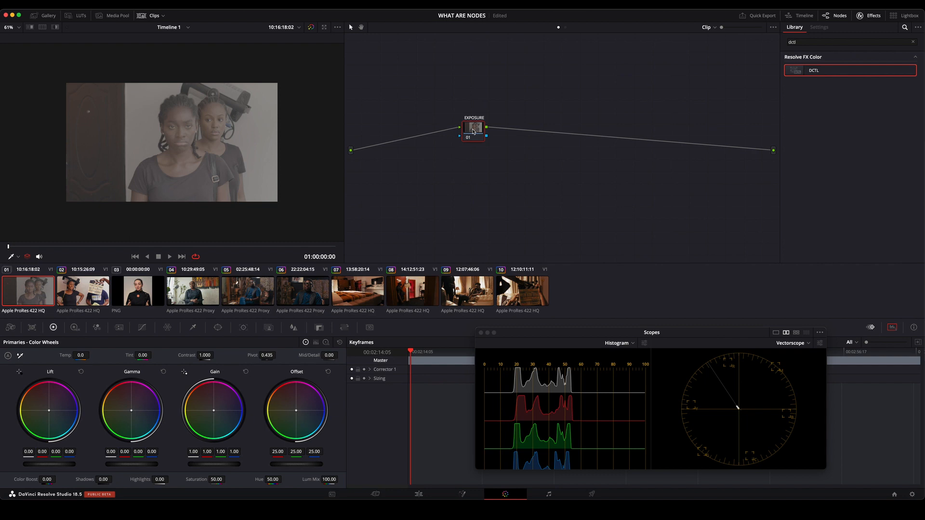
pyautogui.moveTo(473, 132); pyautogui.dragTo(414, 128)
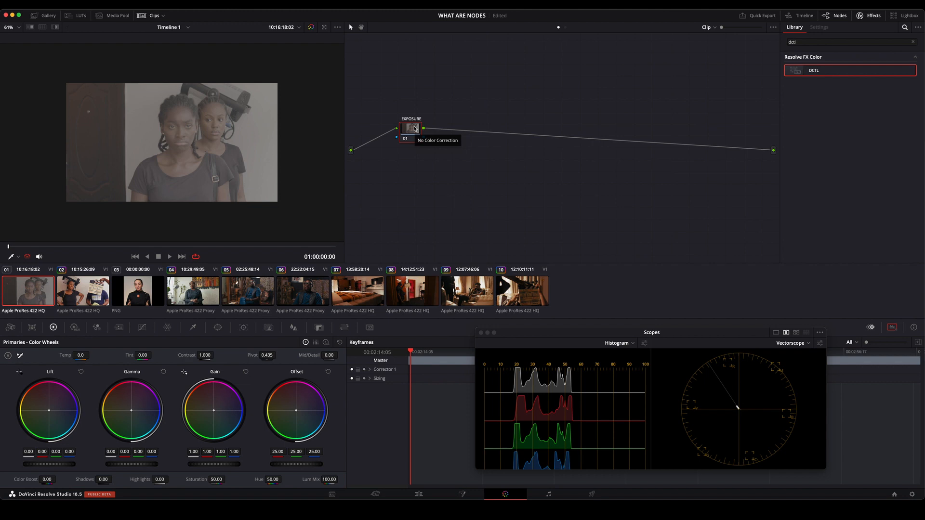
# Add a long chain of serial nodes after the EXPOSURE node, enough to fill several rows of the graph.
pyautogui.hotkey('alt', 's')
pyautogui.moveTo(446, 129)
pyautogui.mouseDown()
pyautogui.moveTo(472, 130)
pyautogui.moveTo(458, 131)
pyautogui.mouseUp()
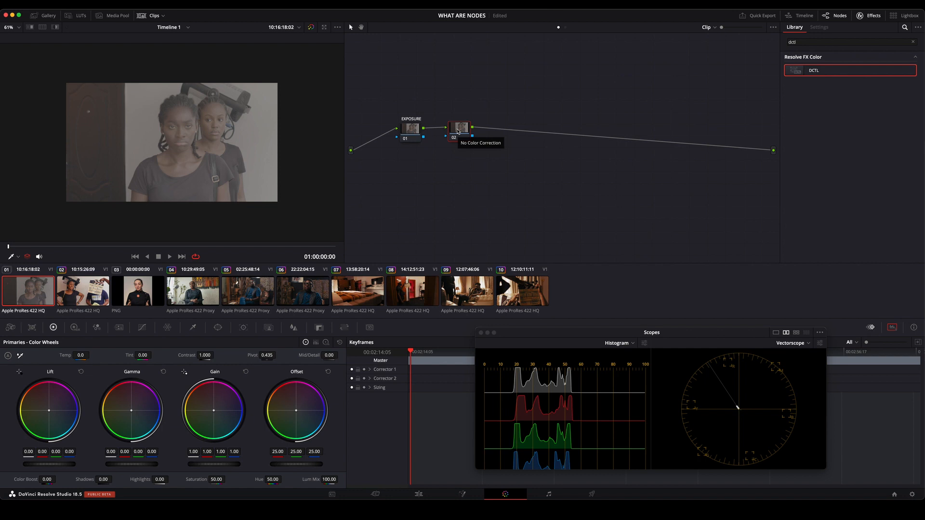
pyautogui.hotkey('alt', 's')
pyautogui.hotkey('alt', 's')
pyautogui.hotkey('alt', 's')
pyautogui.hotkey('alt', 's')
pyautogui.hotkey('alt', 's')
pyautogui.hotkey('alt', 's')
pyautogui.hotkey('alt', 's')
pyautogui.hotkey('alt', 's')
pyautogui.hotkey('alt', 's')
pyautogui.hotkey('alt', 's')
pyautogui.hotkey('alt', 's')
pyautogui.hotkey('alt', 's')
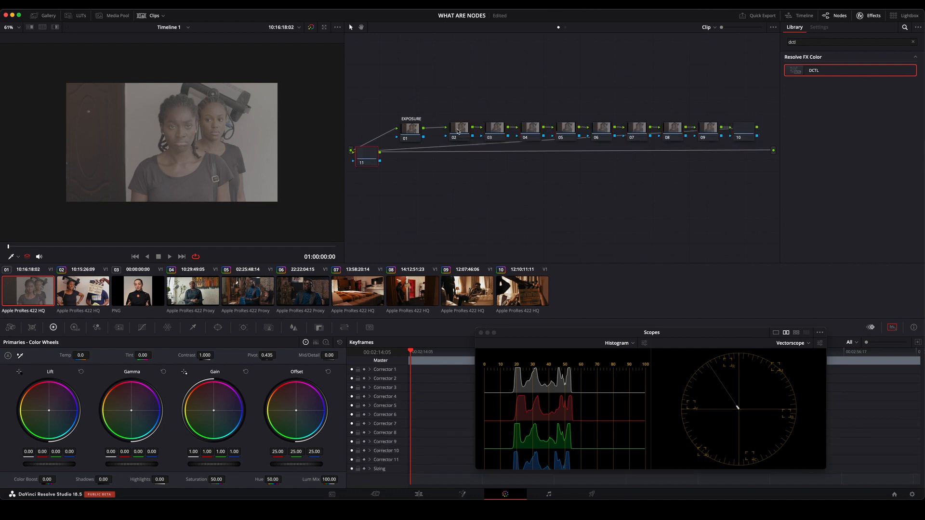
pyautogui.hotkey('alt', 's')
pyautogui.hotkey('alt', 's')
pyautogui.hotkey('alt', 's')
pyautogui.hotkey('alt', 's')
pyautogui.hotkey('alt', 's')
pyautogui.hotkey('alt', 's')
pyautogui.hotkey('alt', 's')
pyautogui.hotkey('alt', 's')
pyautogui.hotkey('alt', 's')
pyautogui.hotkey('alt', 's')
pyautogui.hotkey('alt', 's')
pyautogui.hotkey('alt', 's')
pyautogui.hotkey('alt', 's')
pyautogui.hotkey('alt', 's')
pyautogui.hotkey('alt', 's')
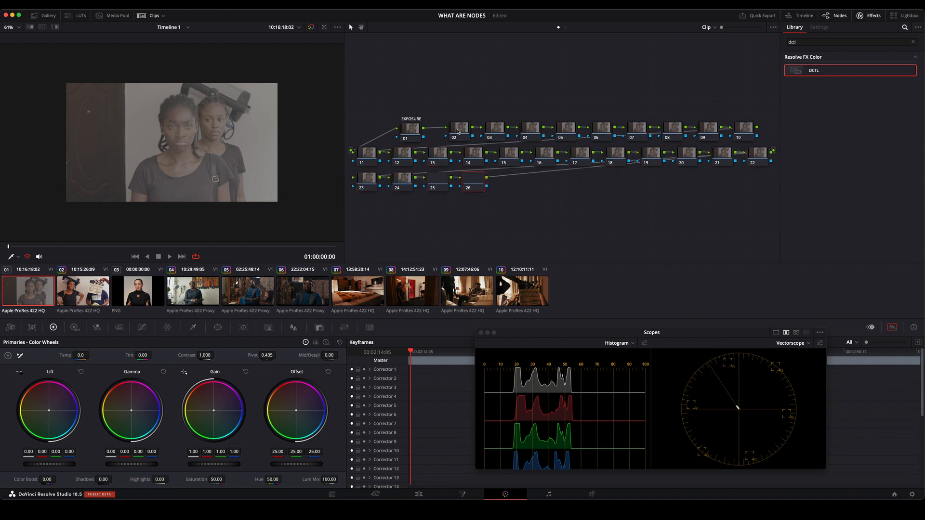
pyautogui.hotkey('alt', 's')
pyautogui.hotkey('alt', 's')
pyautogui.hotkey('alt', 's')
pyautogui.hotkey('alt', 's')
pyautogui.hotkey('alt', 's')
pyautogui.hotkey('alt', 's')
pyautogui.hotkey('alt', 's')
pyautogui.hotkey('alt', 's')
pyautogui.hotkey('alt', 's')
pyautogui.hotkey('alt', 's')
pyautogui.hotkey('alt', 's')
pyautogui.hotkey('alt', 's')
pyautogui.hotkey('alt', 's')
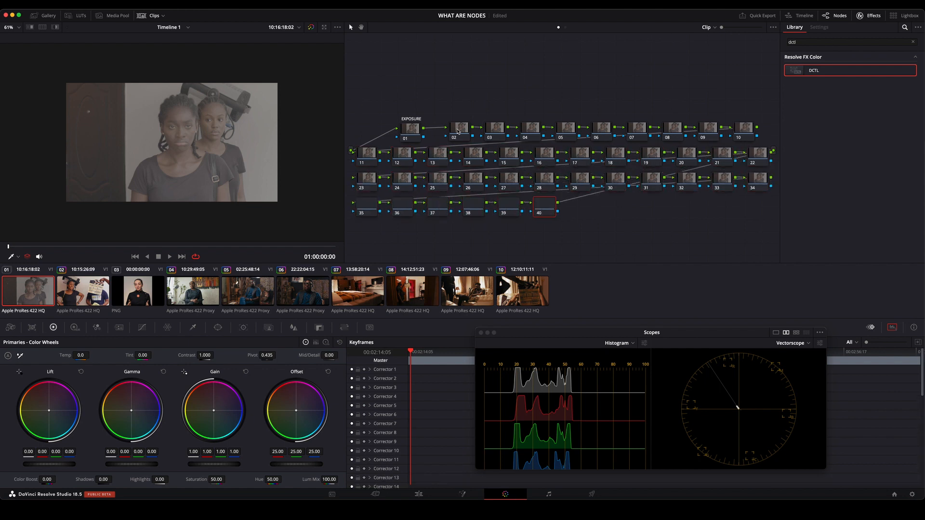
pyautogui.hotkey('alt', 's')
pyautogui.hotkey('alt', 's')
pyautogui.hotkey('alt', 's')
pyautogui.hotkey('alt', 's')
pyautogui.hotkey('alt', 's')
pyautogui.hotkey('alt', 's')
pyautogui.hotkey('alt', 's')
pyautogui.hotkey('alt', 's')
pyautogui.hotkey('alt', 's')
pyautogui.hotkey('alt', 's')
pyautogui.hotkey('alt', 's')
pyautogui.hotkey('alt', 's')
pyautogui.hotkey('alt', 's')
pyautogui.hotkey('alt', 's')
pyautogui.hotkey('alt', 's')
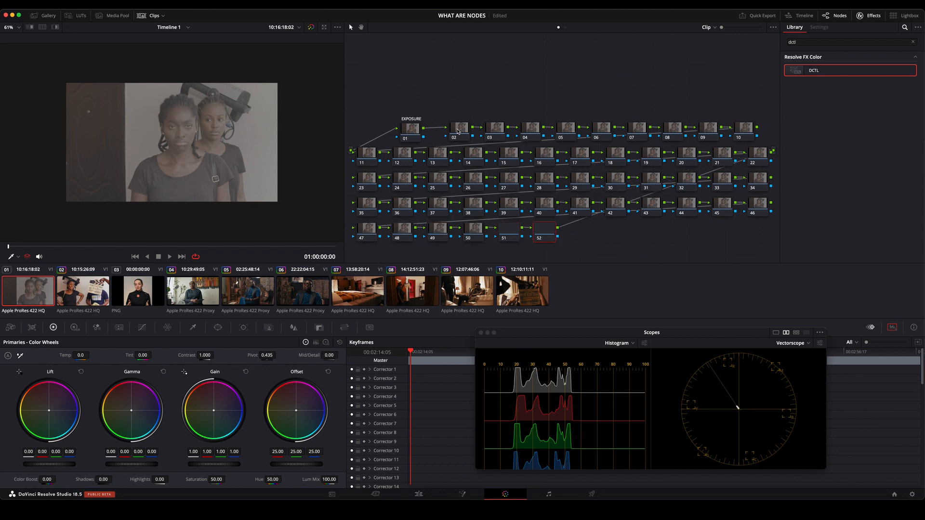
# Clear the long node chain by resetting all grades and nodes, and save the project.
pyautogui.rightClick(492, 73)
pyautogui.click(514, 78)
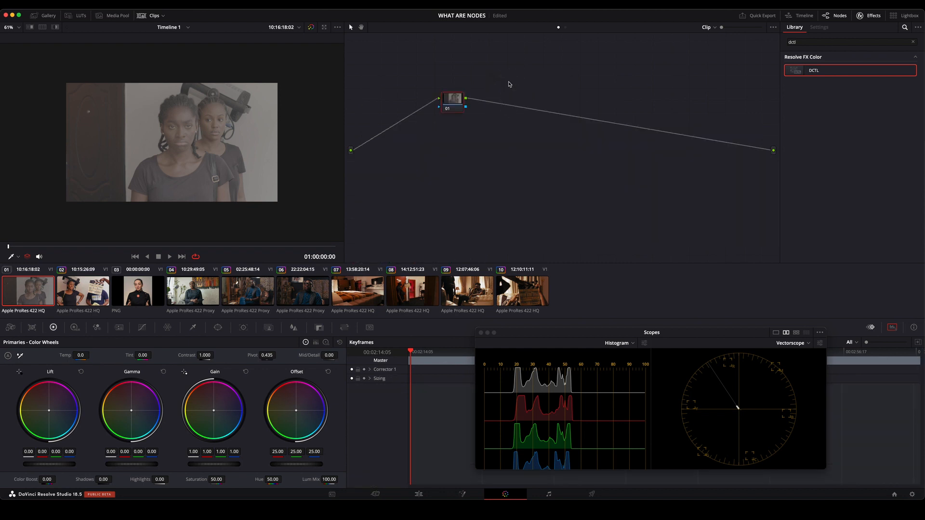
pyautogui.moveTo(456, 101); pyautogui.dragTo(448, 121)
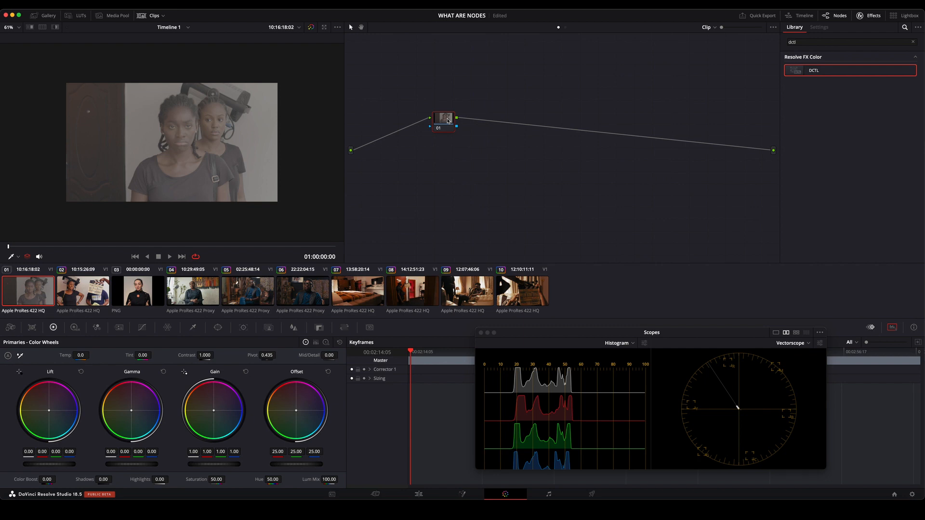
pyautogui.press('super+s')
# Add a serial node after node 01.
pyautogui.hotkey('alt', 's')
pyautogui.hotkey('alt', 's')
pyautogui.hotkey('alt', 's')
pyautogui.hotkey('alt', 's')
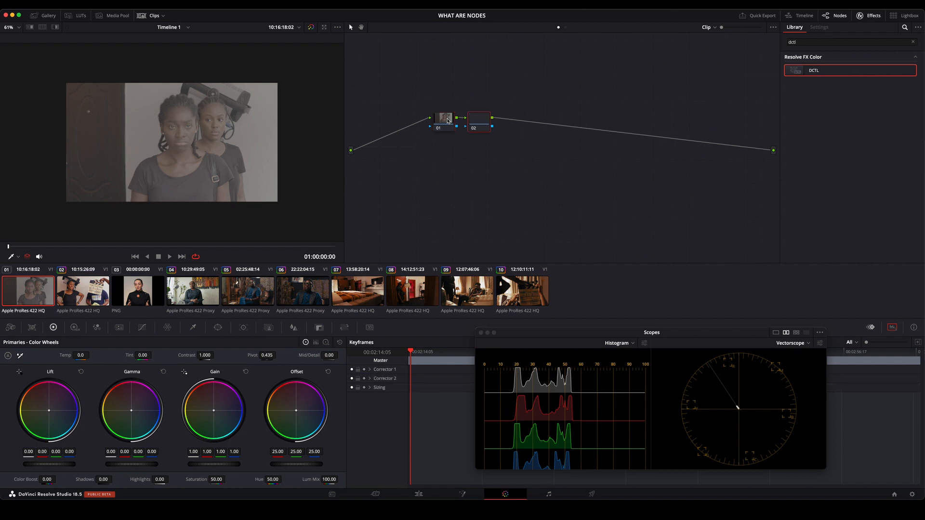
# Reset all grades and nodes to return to a single node, and reposition that node.
pyautogui.rightClick(477, 92)
pyautogui.click(514, 95)
pyautogui.moveTo(465, 108); pyautogui.dragTo(519, 122)
# Add a second corrector in series after node 01.
pyautogui.rightClick(490, 116)
pyautogui.moveTo(514, 153)
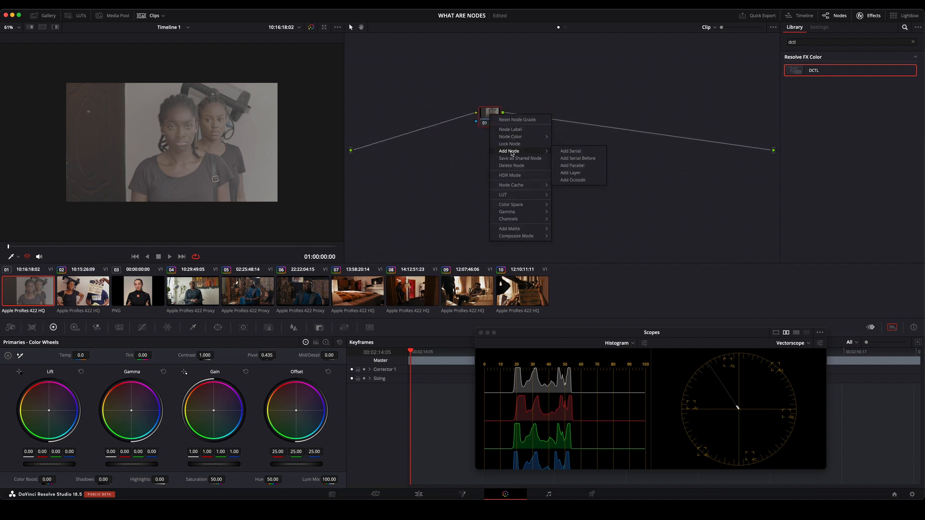
pyautogui.click(587, 152)
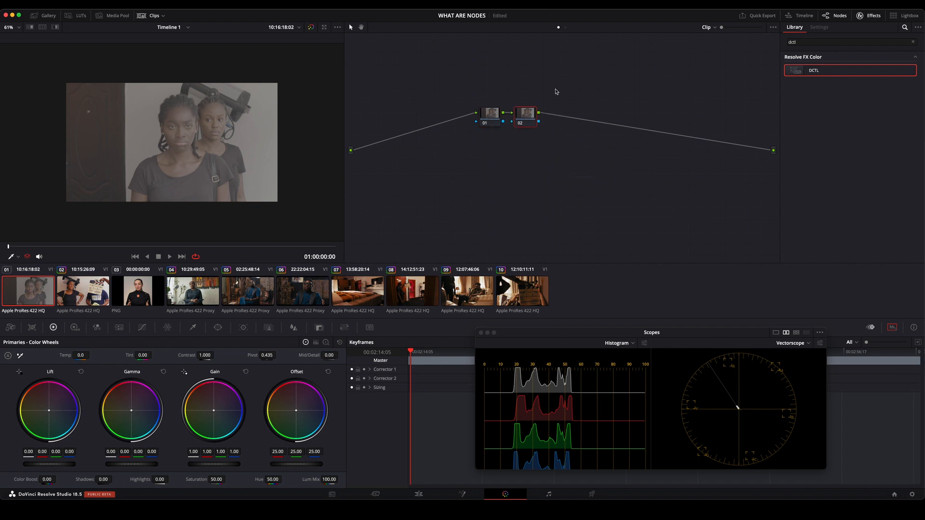
# Select all nodes in the graph and delete them.
pyautogui.press('super+a')
pyautogui.press('BackSpace')
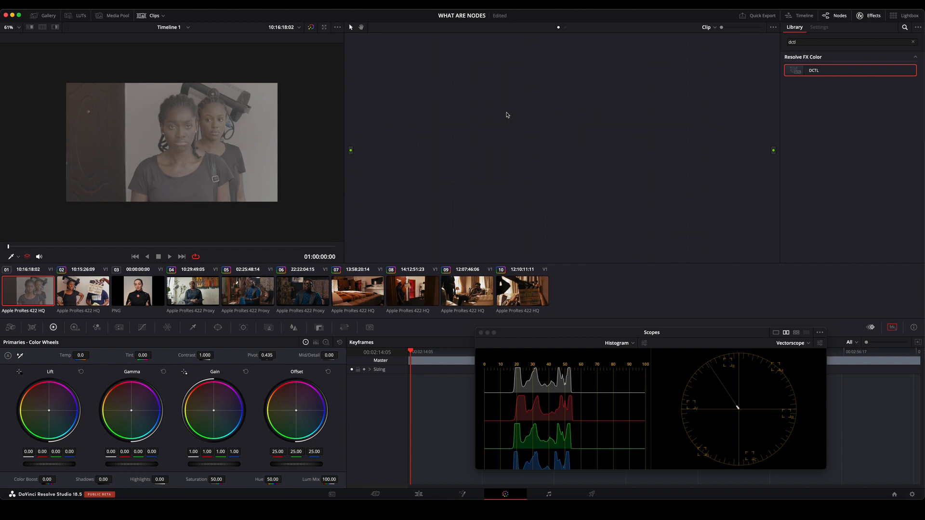
# Add a corrector node to the empty node graph.
pyautogui.rightClick(525, 100)
pyautogui.moveTo(567, 112)
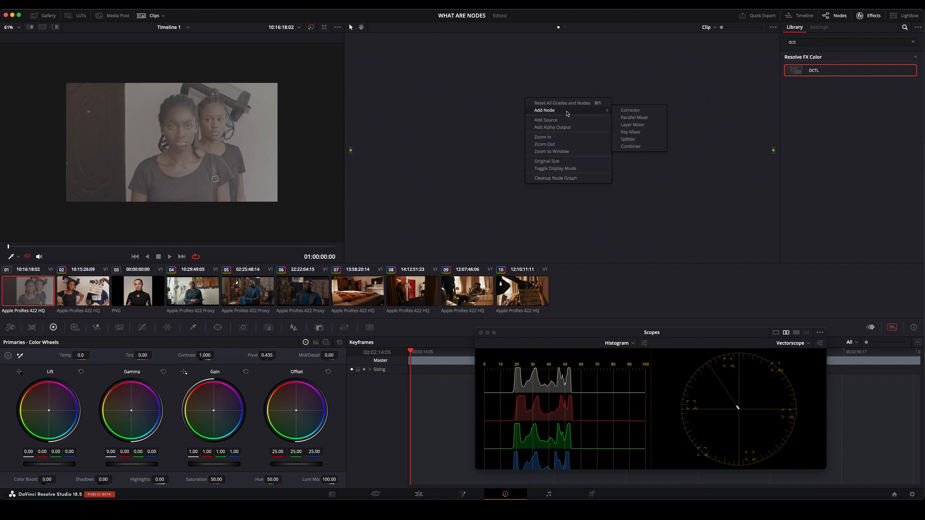
pyautogui.click(630, 110)
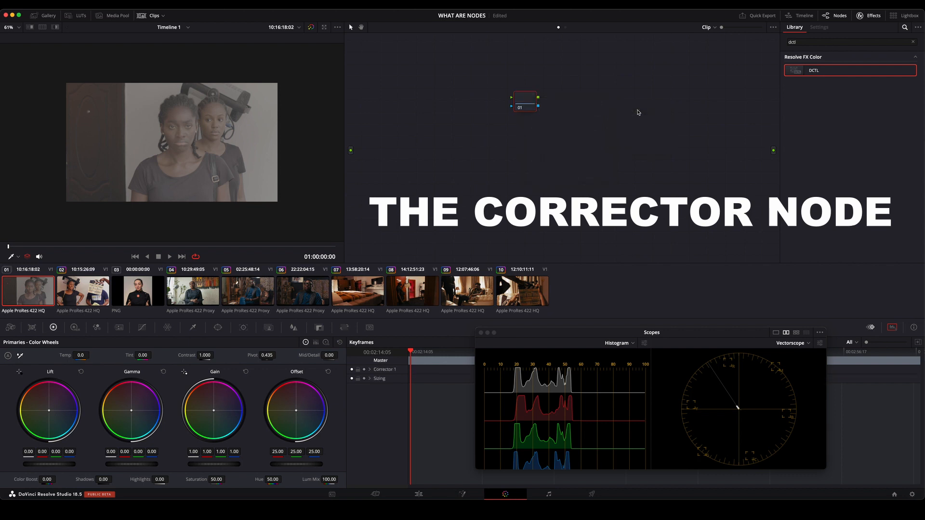
pyautogui.moveTo(533, 99)
pyautogui.mouseDown()
pyautogui.moveTo(576, 117)
pyautogui.moveTo(538, 116)
pyautogui.mouseUp()
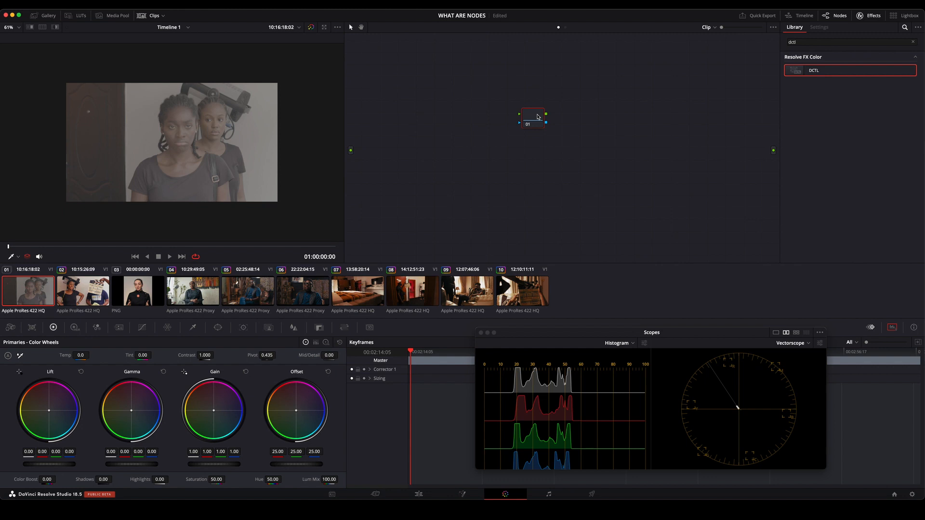
# Connect the corrector node between the source input and the final output, and reposition it in the graph.
pyautogui.moveTo(539, 117); pyautogui.dragTo(456, 123)
pyautogui.moveTo(351, 151); pyautogui.dragTo(774, 151)
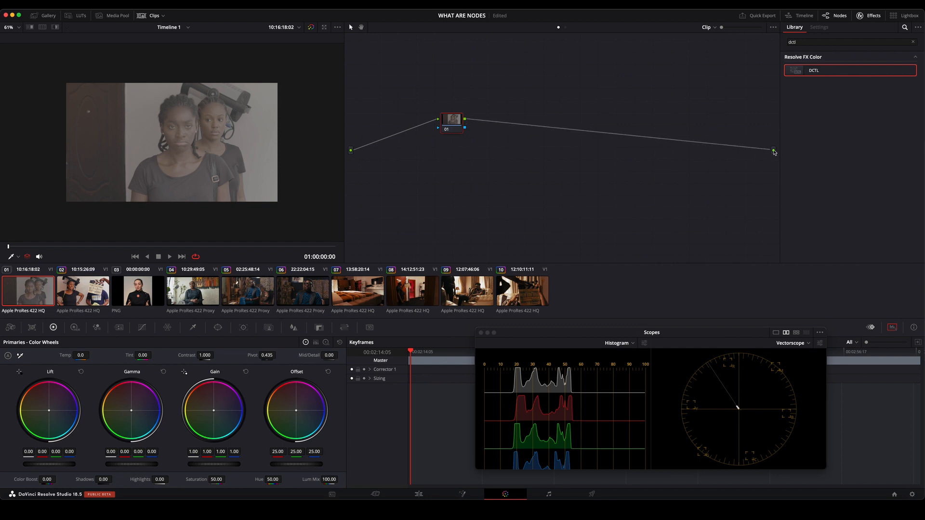
pyautogui.moveTo(447, 126); pyautogui.dragTo(489, 118)
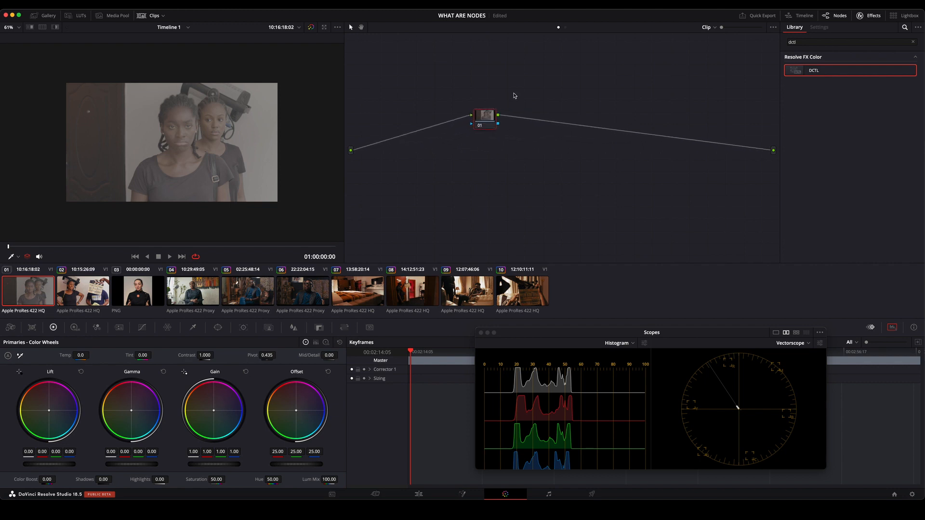
# Delete the corrector node, add a new serial node to the empty graph, and move it closer to the source input.
pyautogui.press('Delete')
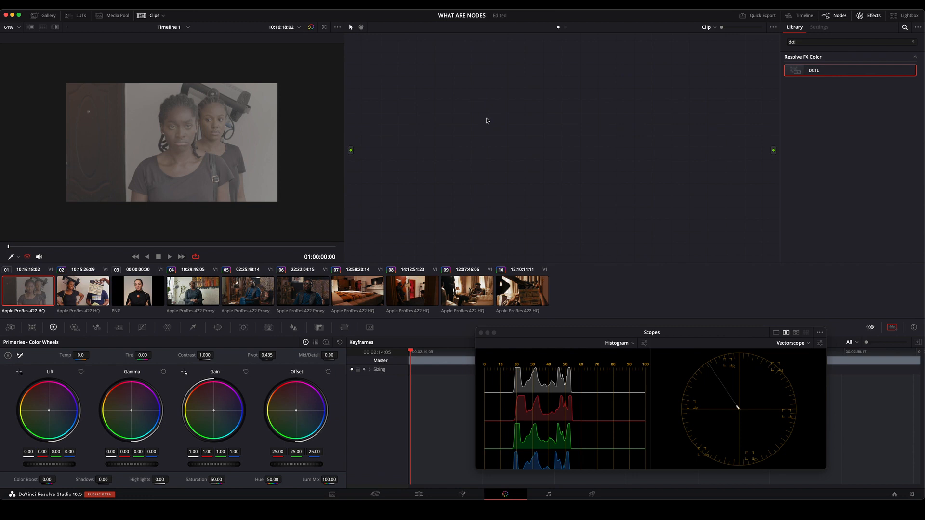
pyautogui.hotkey('alt', 's')
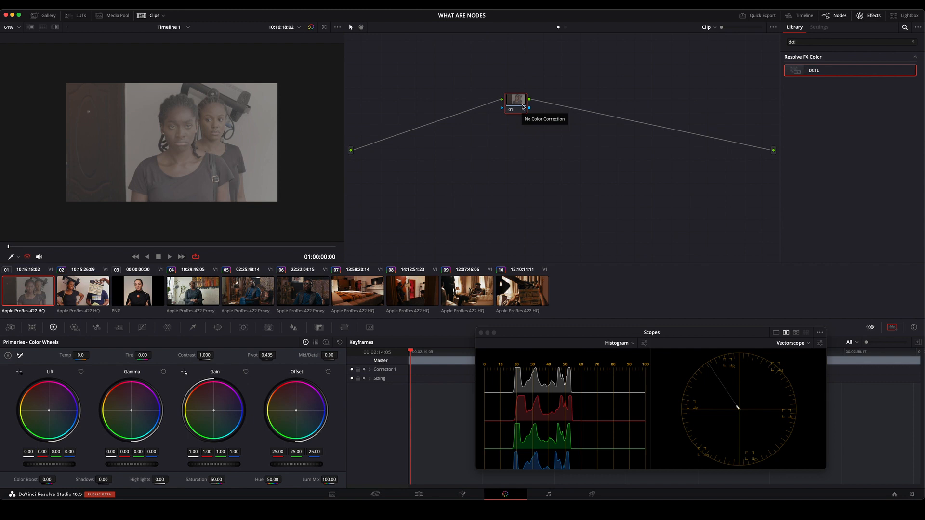
pyautogui.moveTo(523, 106); pyautogui.dragTo(411, 108)
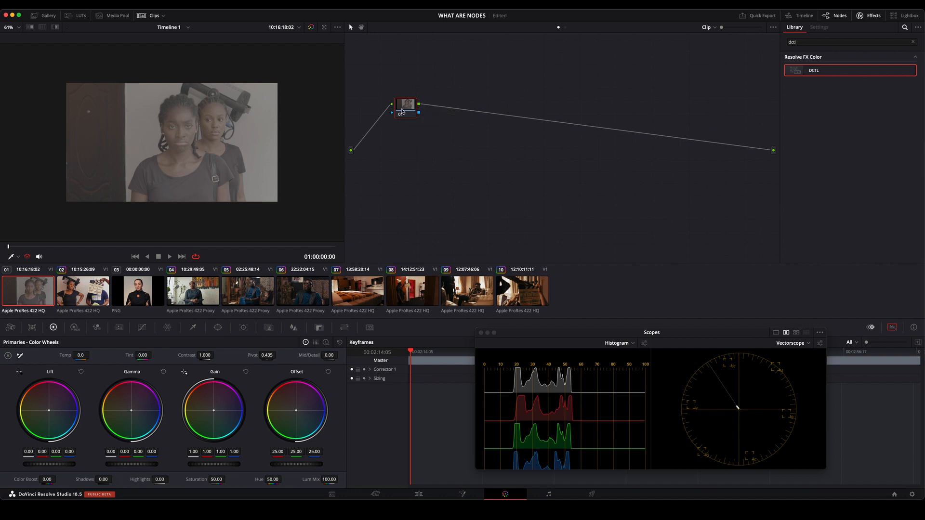
# Add four more serial nodes in a chain after node 01.
pyautogui.hotkey('alt', 's')
pyautogui.hotkey('alt', 's')
pyautogui.hotkey('alt', 's')
pyautogui.hotkey('alt', 's')
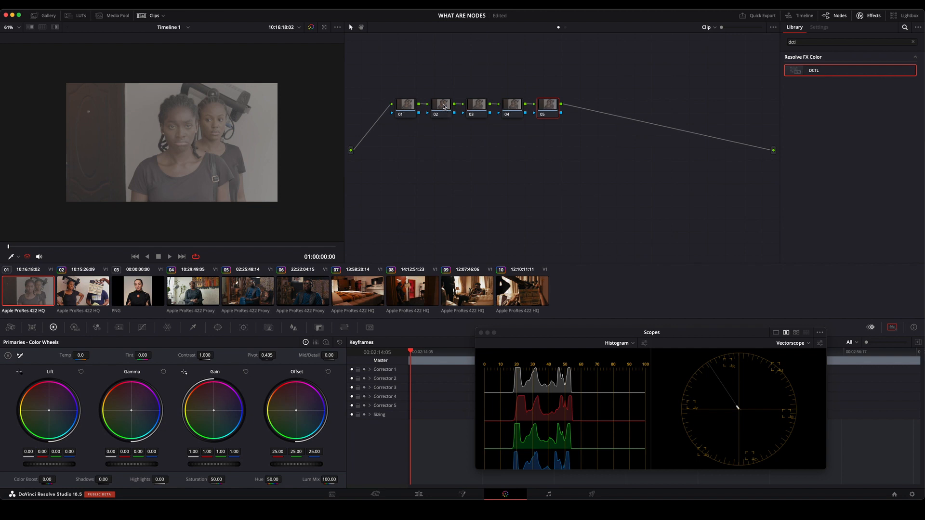
# Move node 02 below the chain and add a serial node after it.
pyautogui.moveTo(445, 110); pyautogui.dragTo(434, 175)
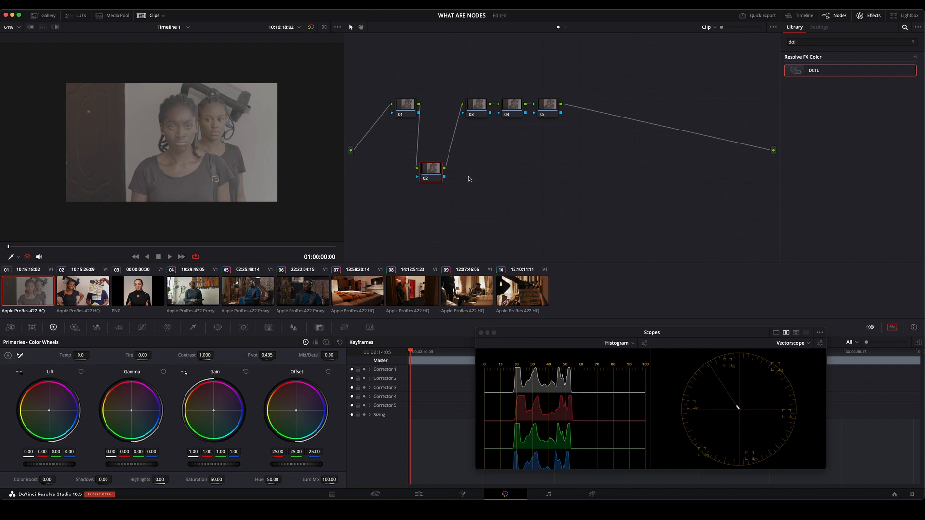
pyautogui.hotkey('alt', 's')
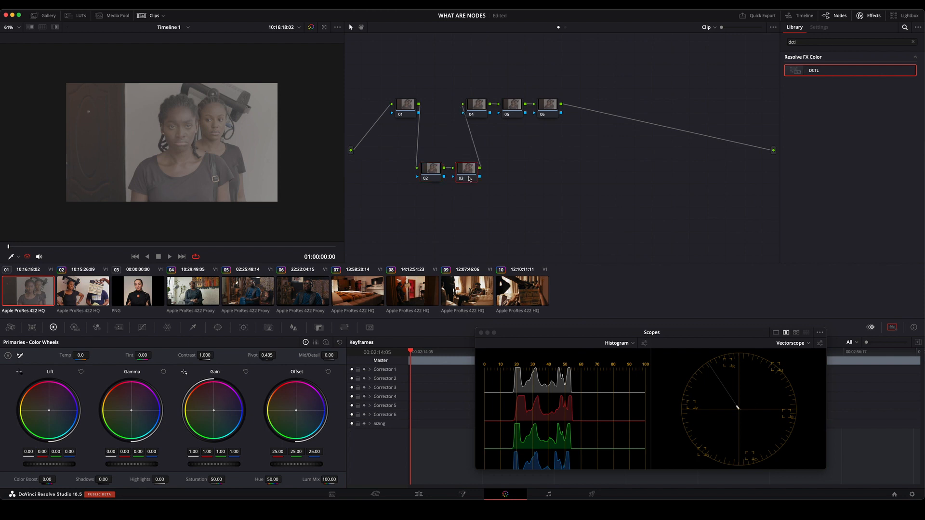
# Delete the serial node that follows the lowered node 02.
pyautogui.click(431, 172)
pyautogui.click(471, 173)
pyautogui.press('Delete')
pyautogui.hotkey('ctrl', 'z')
pyautogui.press('Delete')
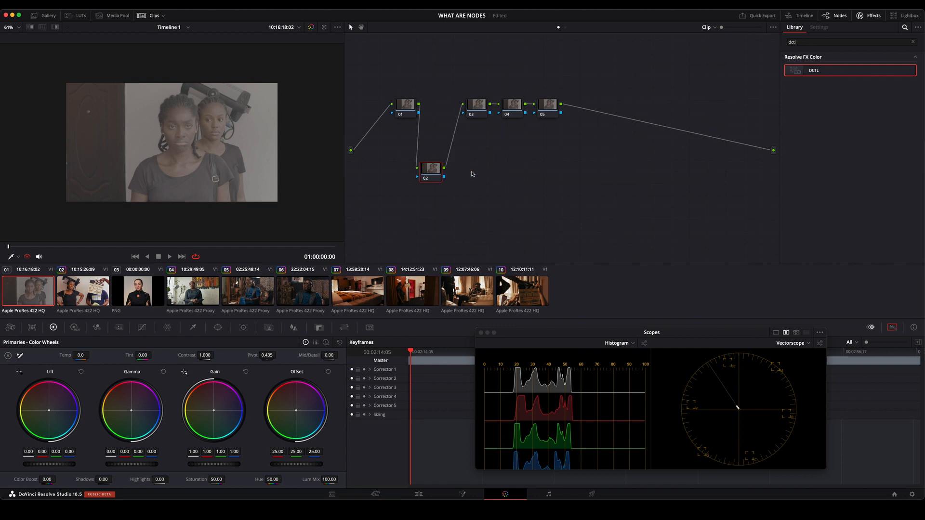
# Scatter the chained nodes out of their row to different places in the node graph.
pyautogui.moveTo(434, 170); pyautogui.dragTo(447, 120)
pyautogui.rightClick(474, 158)
pyautogui.click(448, 119)
pyautogui.moveTo(447, 120); pyautogui.dragTo(401, 234)
pyautogui.moveTo(481, 114); pyautogui.dragTo(737, 198)
pyautogui.moveTo(514, 110); pyautogui.dragTo(433, 124)
pyautogui.moveTo(547, 108); pyautogui.dragTo(556, 219)
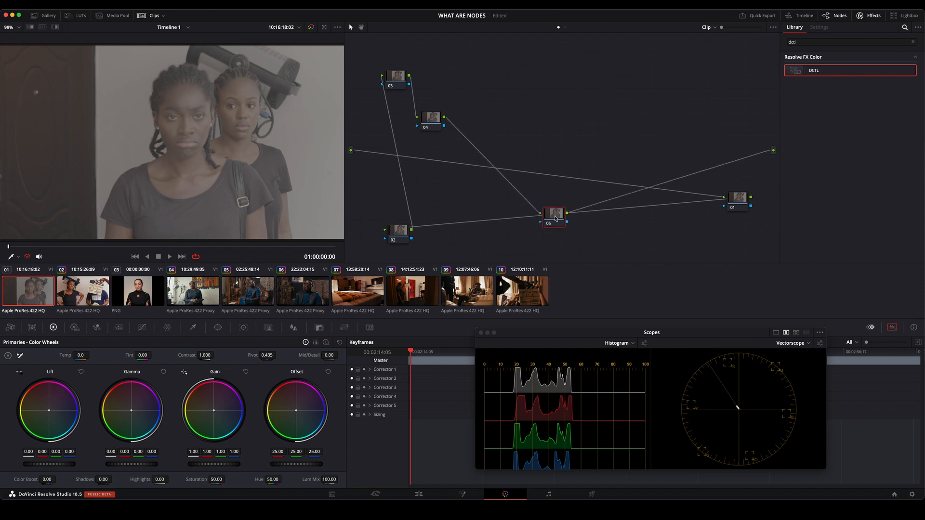
# Spread the scattered nodes further apart, then arrange them all in a row with Cleanup Node Graph.
pyautogui.moveTo(432, 119); pyautogui.dragTo(717, 136)
pyautogui.moveTo(559, 222); pyautogui.dragTo(421, 194)
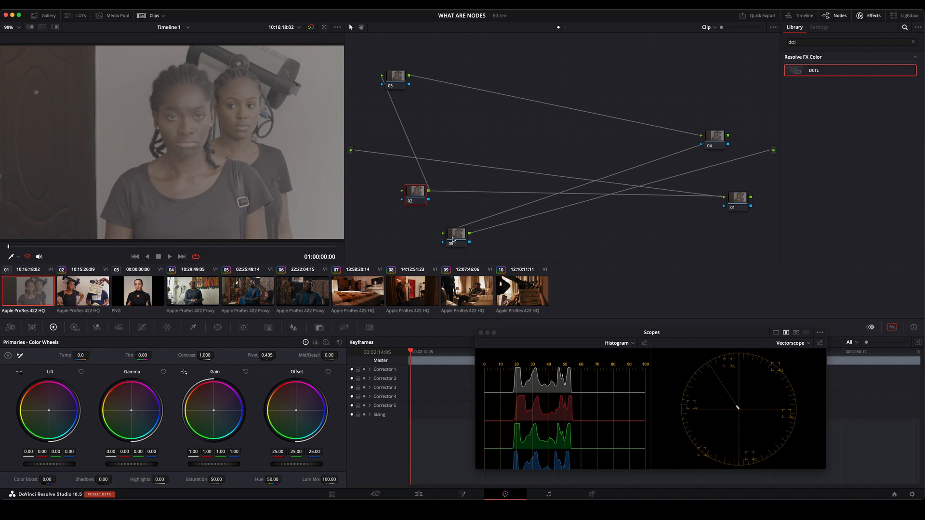
pyautogui.click(742, 201)
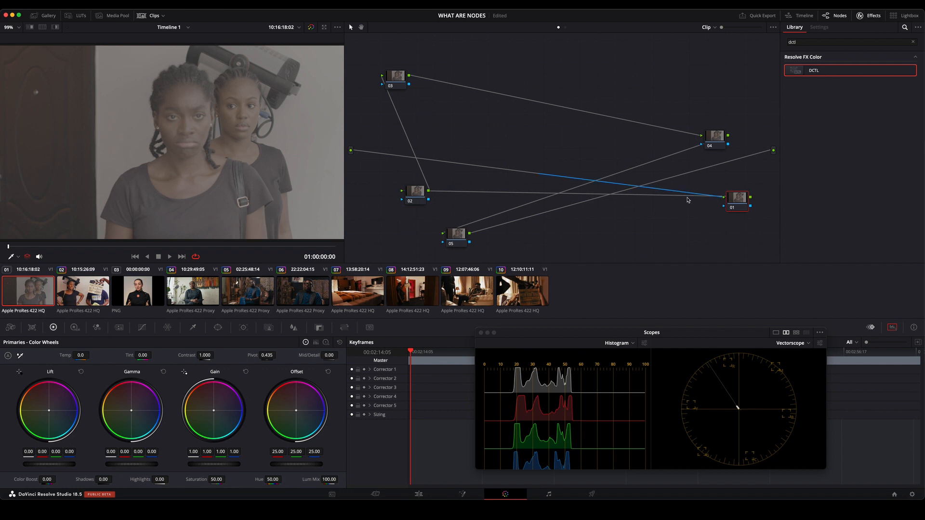
pyautogui.moveTo(741, 206)
pyautogui.mouseDown()
pyautogui.moveTo(411, 157)
pyautogui.moveTo(735, 201)
pyautogui.mouseUp()
pyautogui.rightClick(527, 78)
pyautogui.click(557, 159)
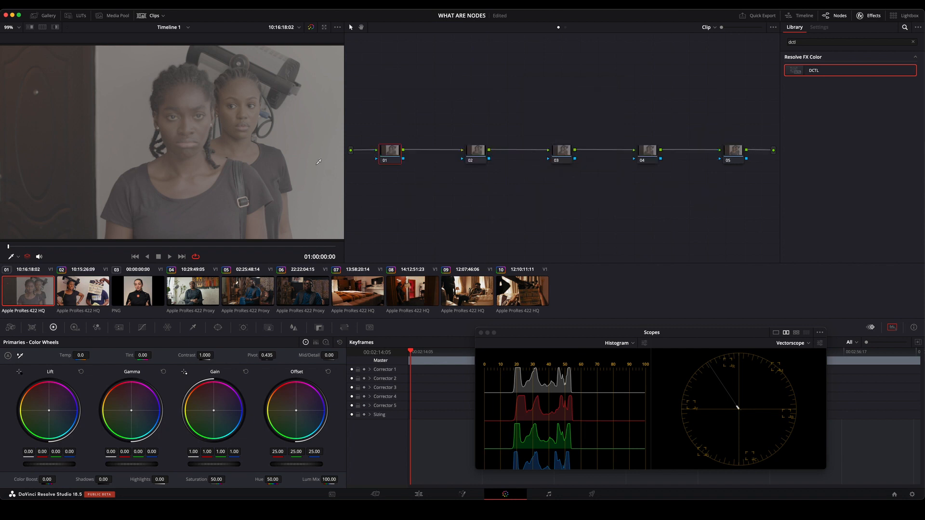
# Reset all grades and nodes, and lower the remaining node slightly in the graph.
pyautogui.rightClick(443, 109)
pyautogui.click(487, 115)
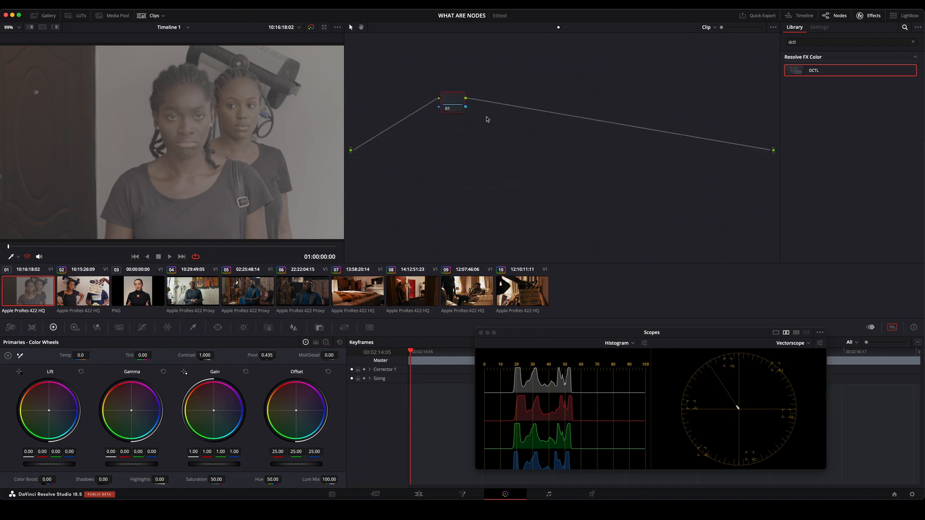
pyautogui.moveTo(454, 102)
pyautogui.mouseDown()
pyautogui.moveTo(460, 127)
pyautogui.moveTo(431, 120)
pyautogui.moveTo(459, 119)
pyautogui.mouseUp()
pyautogui.rightClick(489, 99)
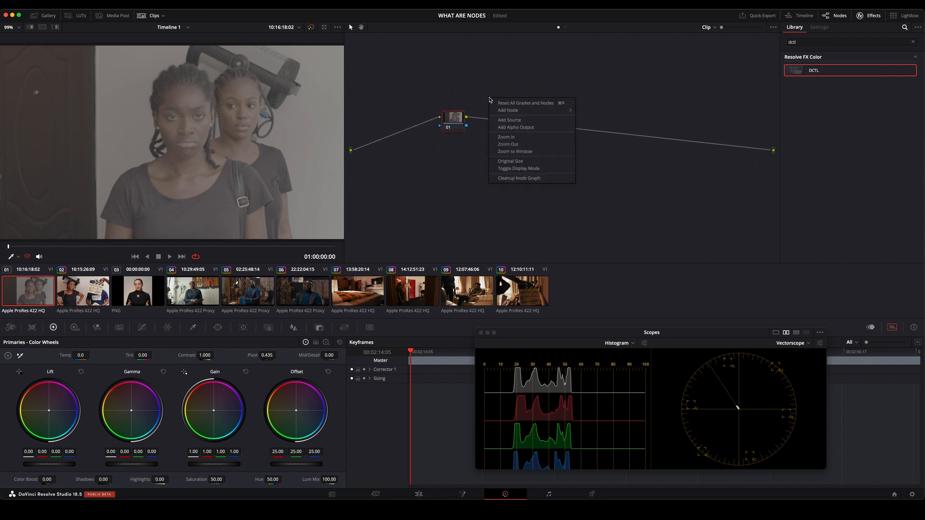
pyautogui.click(457, 87)
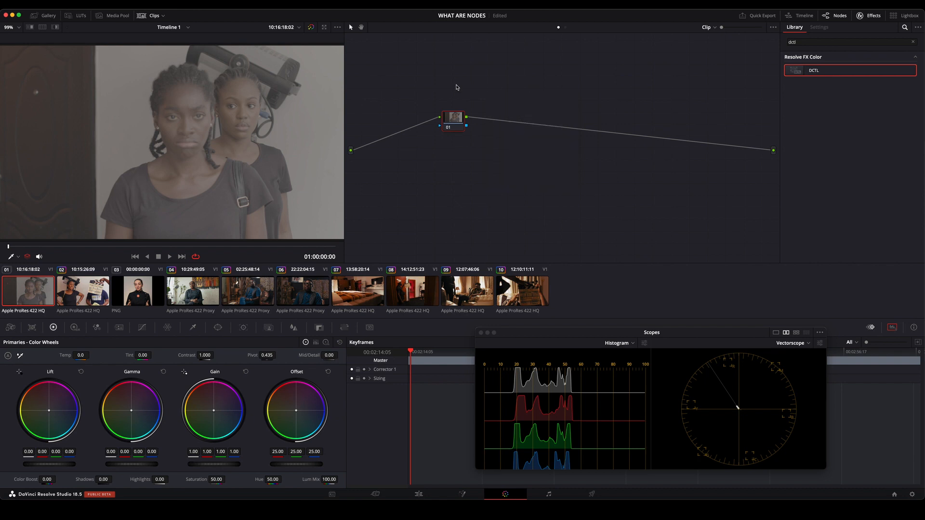
pyautogui.rightClick(458, 88)
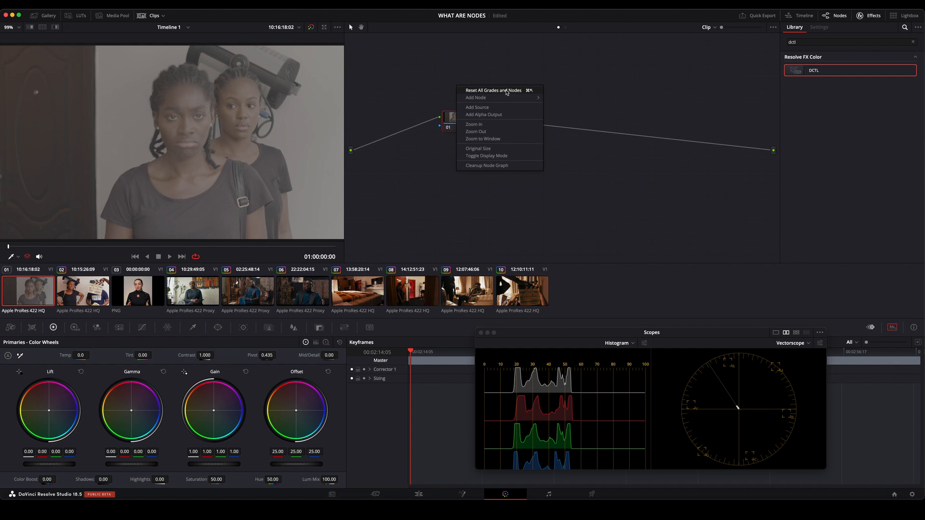
pyautogui.click(570, 75)
# Add a serial node after node 01 and place the two nodes side by side with a gap between them.
pyautogui.moveTo(452, 121); pyautogui.dragTo(434, 89)
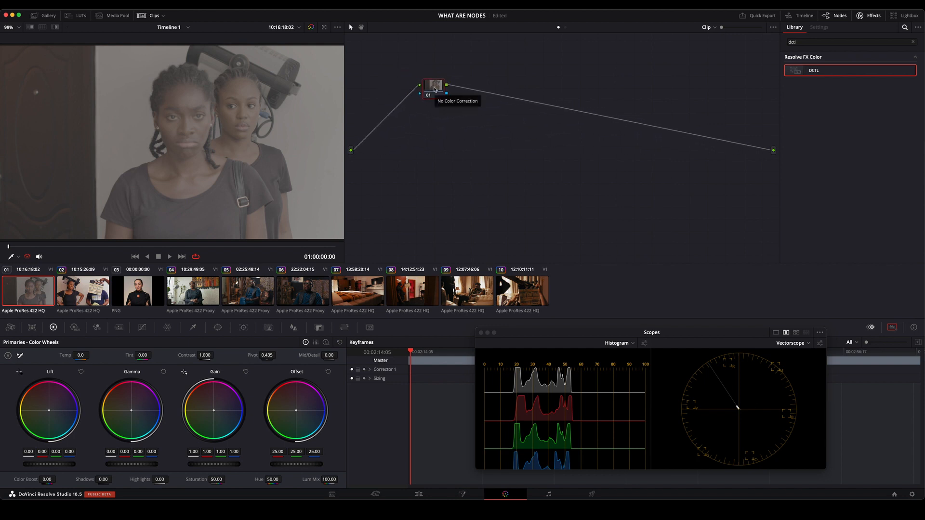
pyautogui.rightClick(434, 89)
pyautogui.moveTo(458, 127)
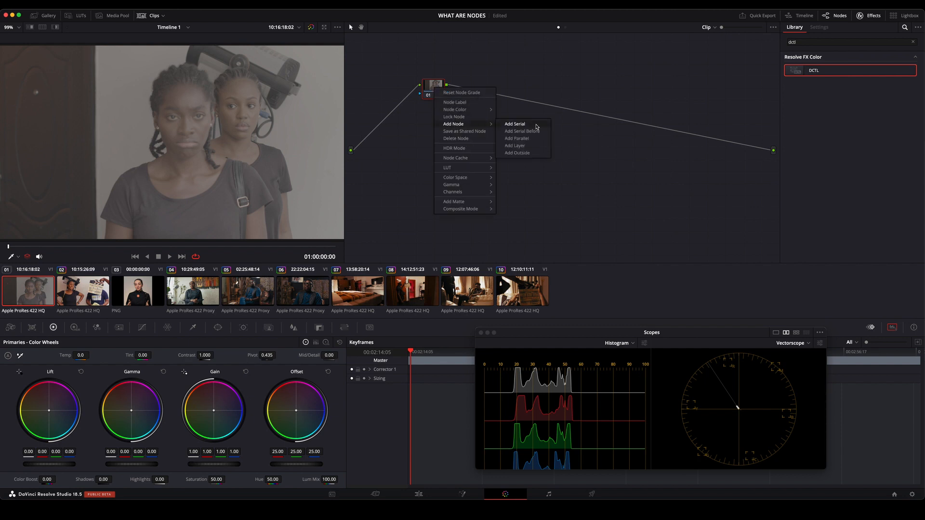
pyautogui.click(515, 124)
pyautogui.moveTo(465, 92); pyautogui.dragTo(612, 86)
pyautogui.moveTo(435, 91); pyautogui.dragTo(455, 89)
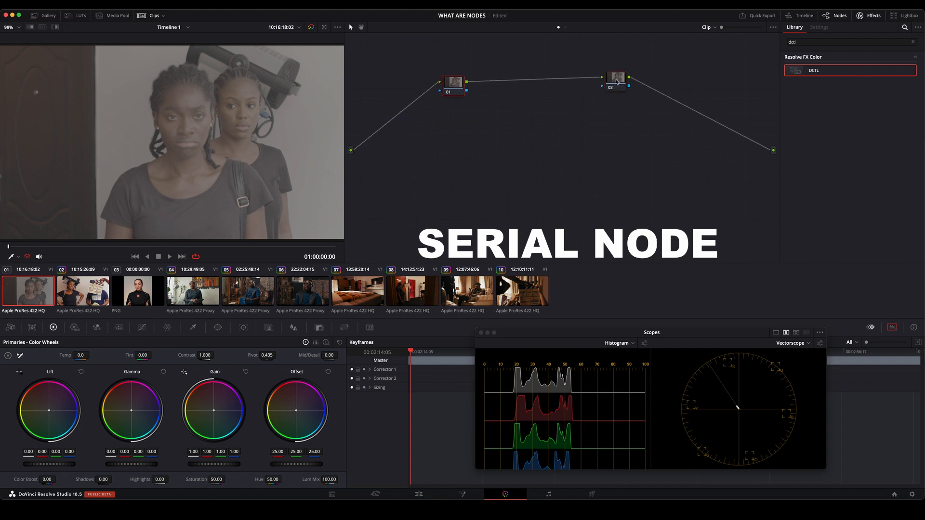
pyautogui.moveTo(615, 84); pyautogui.dragTo(531, 90)
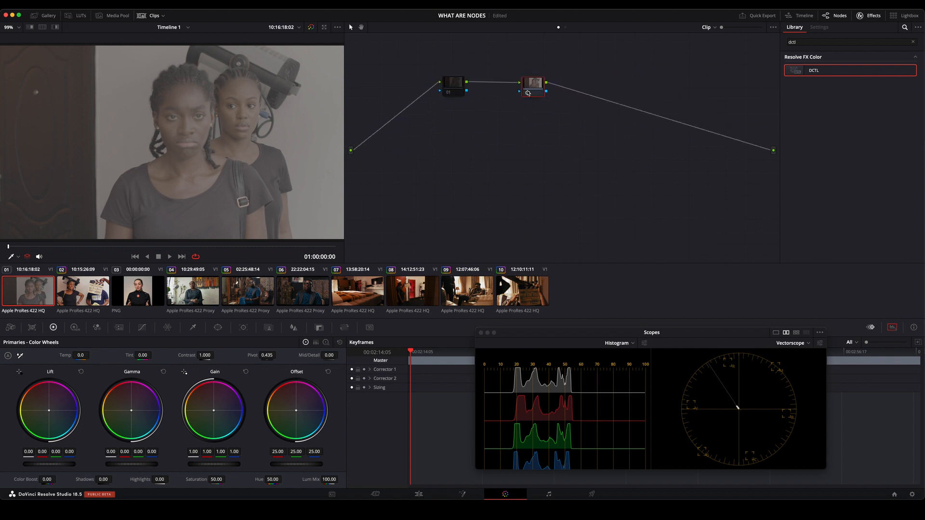
# Insert a serial node after node 01, between the two existing nodes.
pyautogui.click(450, 92)
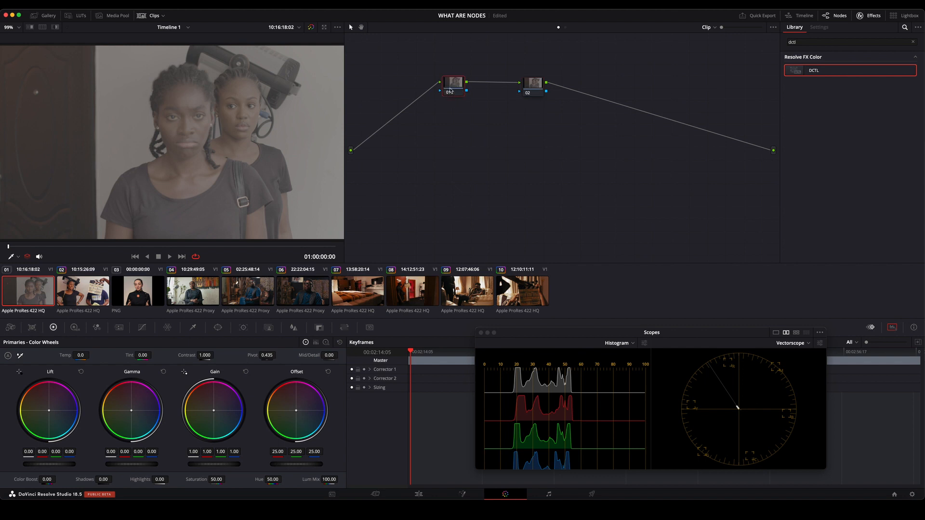
pyautogui.click(535, 87)
pyautogui.click(459, 84)
pyautogui.rightClick(453, 85)
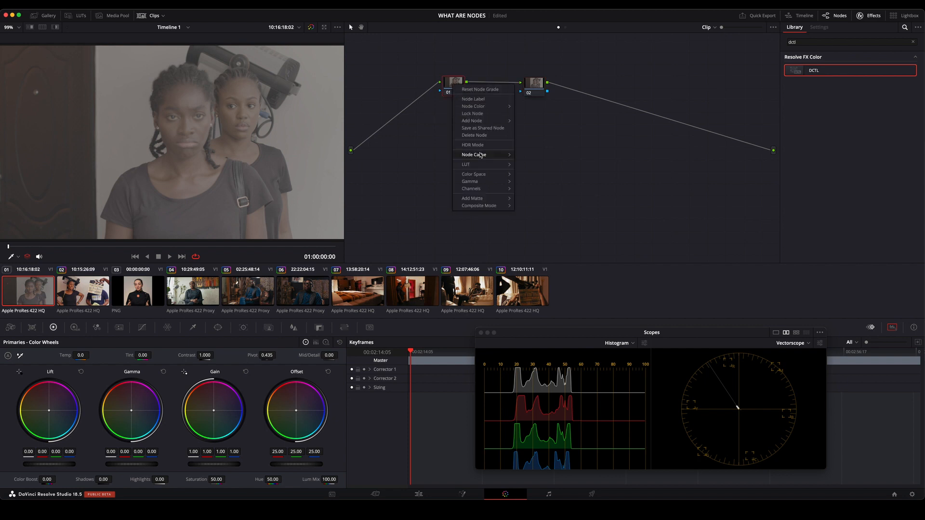
pyautogui.moveTo(496, 121)
pyautogui.click(542, 122)
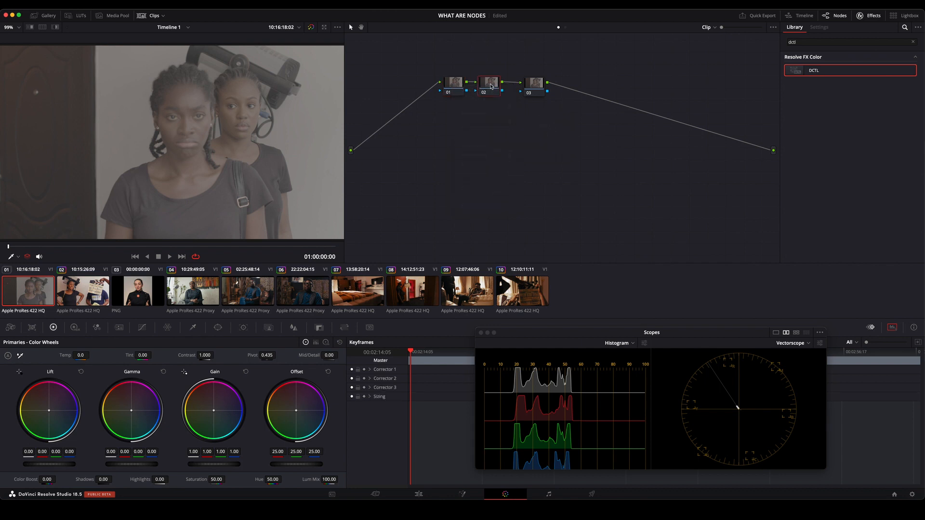
# Delete the middle node of the three-node chain.
pyautogui.click(534, 86)
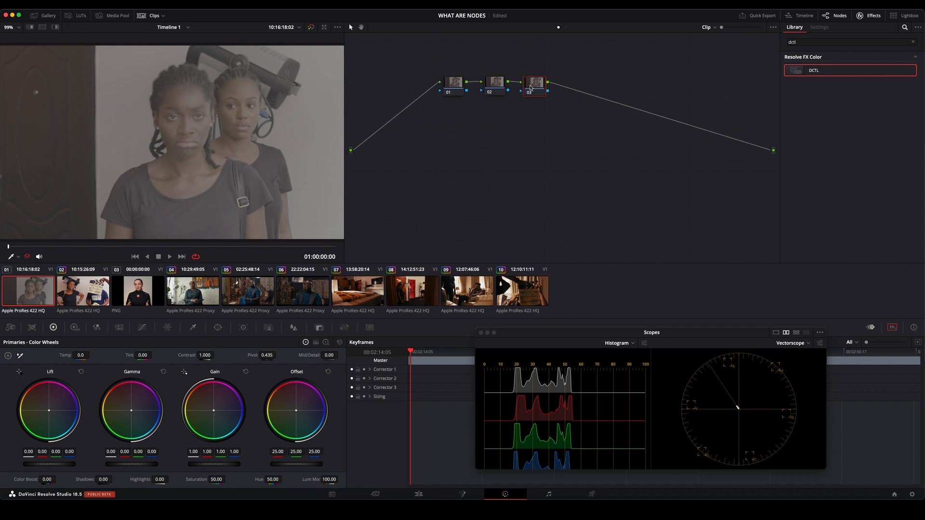
pyautogui.click(503, 87)
pyautogui.press('Delete')
# Add a serial node after node 02 and move it further along the chain.
pyautogui.rightClick(526, 87)
pyautogui.moveTo(554, 122)
pyautogui.click(605, 123)
pyautogui.moveTo(571, 86); pyautogui.dragTo(607, 89)
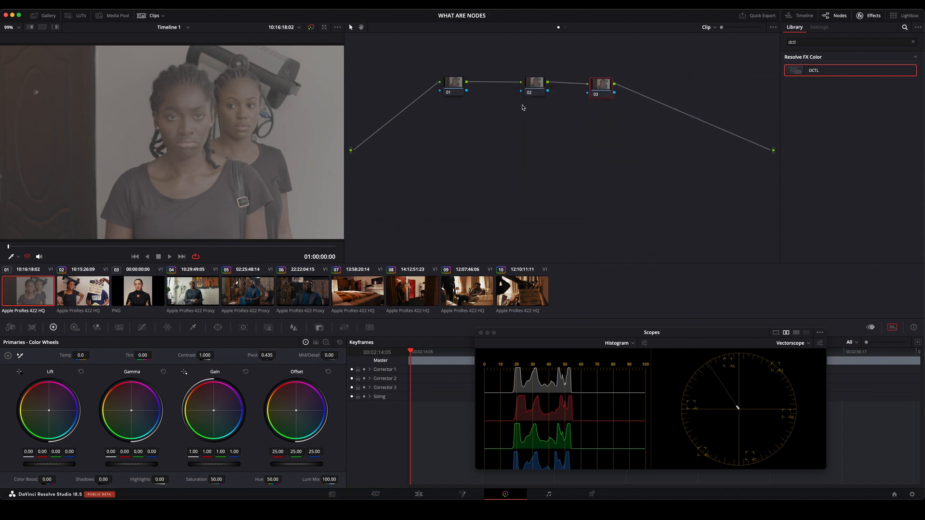
# Shift node 01 slightly towards node 02 and label it ONE.
pyautogui.click(455, 90)
pyautogui.moveTo(454, 84); pyautogui.dragTo(467, 84)
pyautogui.rightClick(468, 83)
pyautogui.click(498, 99)
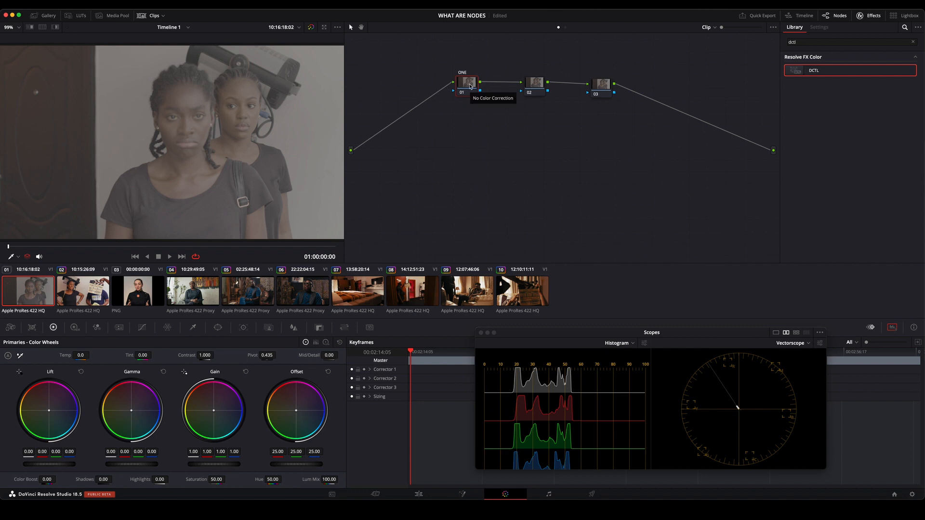
# Add a serial node before the node labelled ONE and line it up at the start of the chain.
pyautogui.rightClick(470, 85)
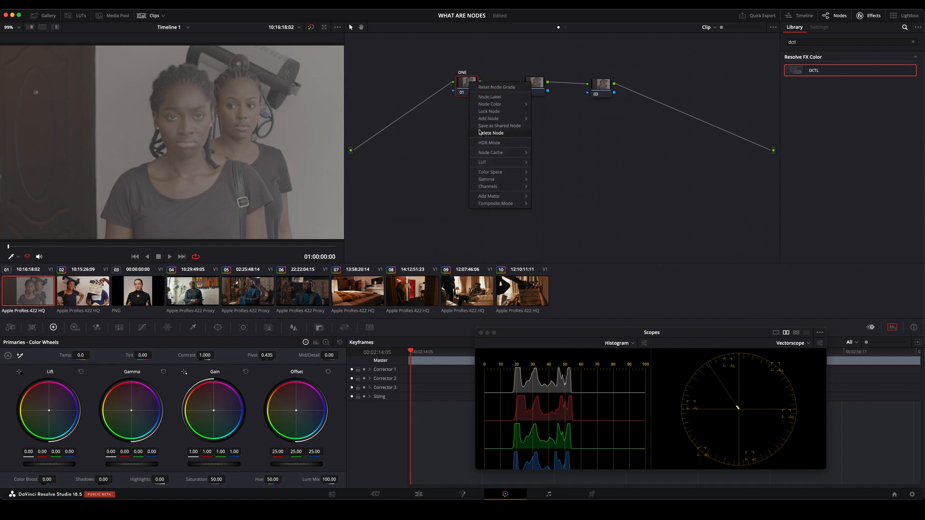
pyautogui.moveTo(494, 120)
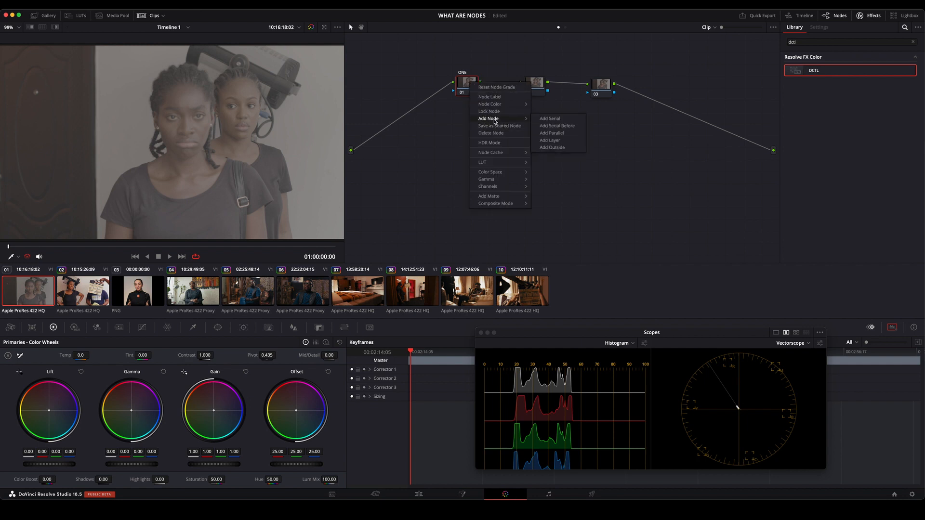
pyautogui.click(576, 127)
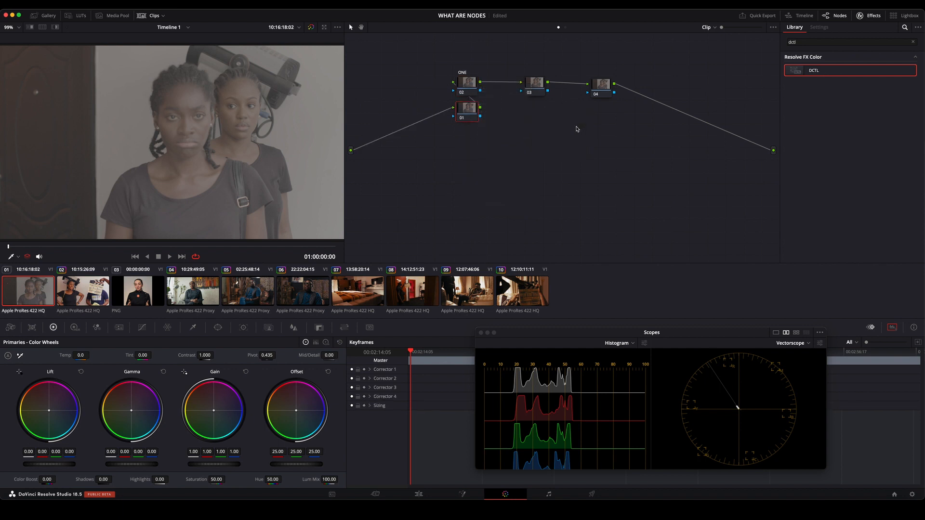
pyautogui.moveTo(469, 117); pyautogui.dragTo(398, 96)
pyautogui.moveTo(469, 87); pyautogui.dragTo(472, 88)
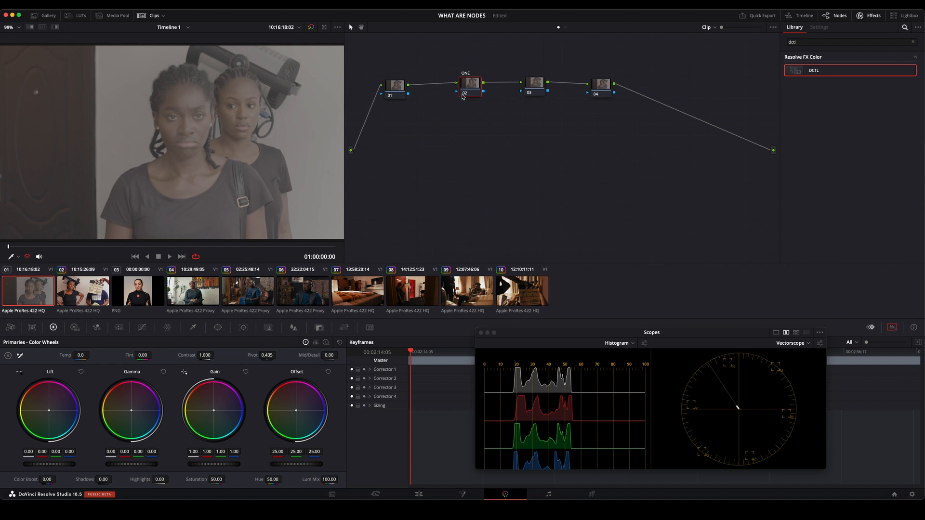
pyautogui.moveTo(394, 90); pyautogui.dragTo(406, 95)
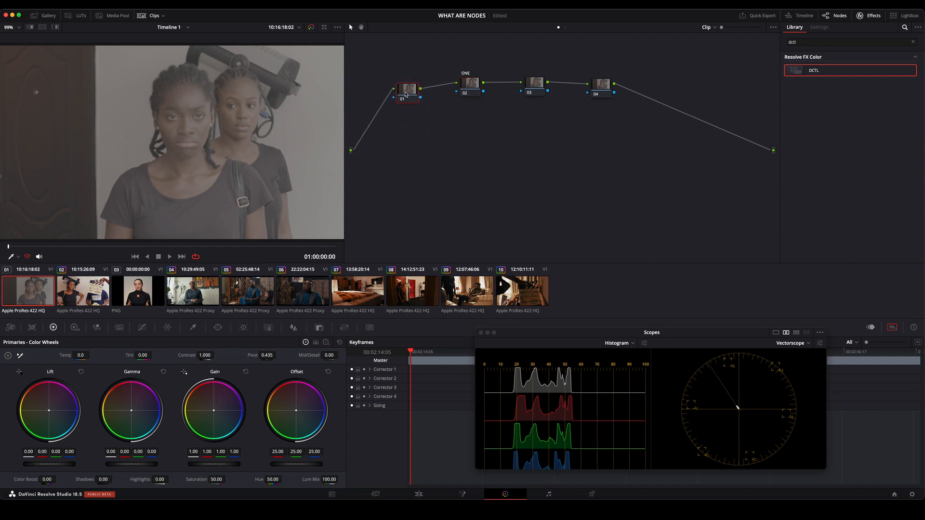
pyautogui.click(527, 87)
pyautogui.moveTo(406, 90); pyautogui.dragTo(409, 81)
pyautogui.rightClick(409, 81)
pyautogui.press('Escape')
# Reset all grades and nodes, and move the remaining node nearer the middle of the graph.
pyautogui.rightClick(453, 131)
pyautogui.click(482, 135)
pyautogui.moveTo(459, 101); pyautogui.dragTo(497, 117)
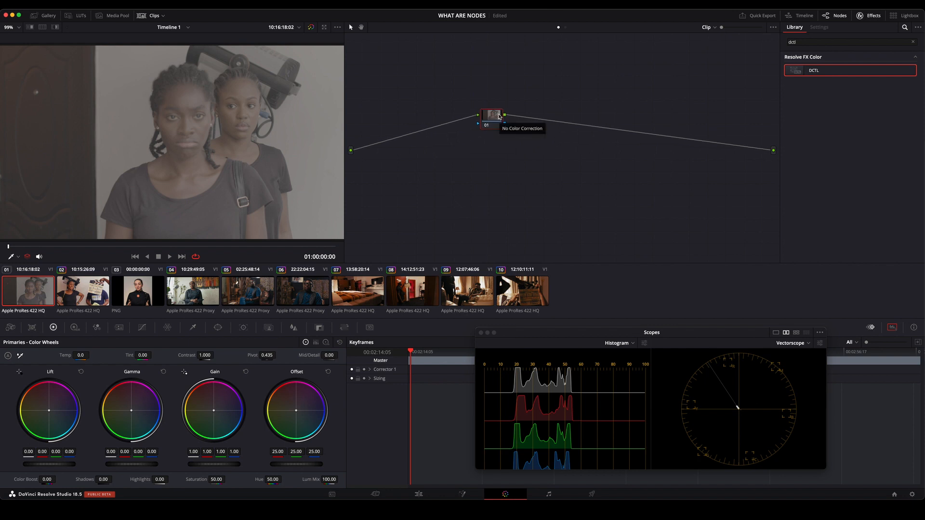
# Add one serial node after node 01 and another before it, spacing the three nodes out along the chain.
pyautogui.hotkey('alt', 's')
pyautogui.moveTo(518, 116); pyautogui.dragTo(551, 117)
pyautogui.click(493, 116)
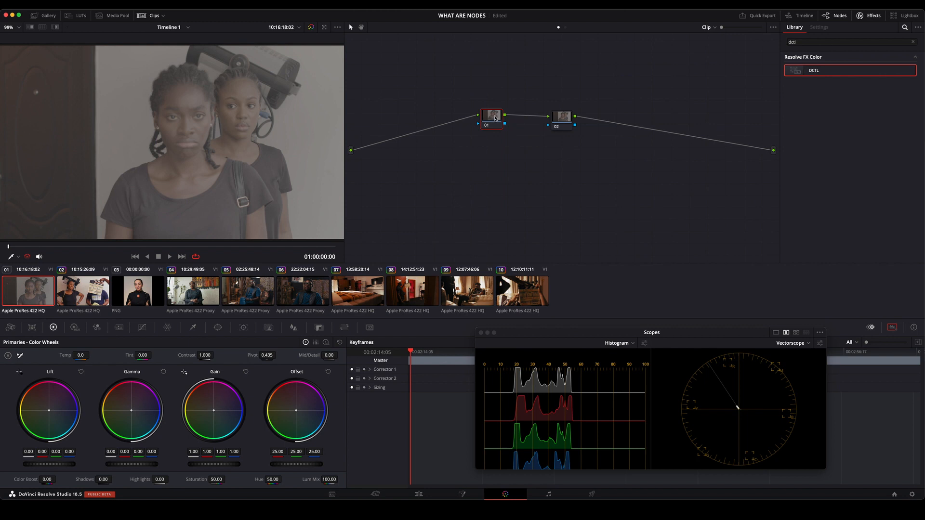
pyautogui.hotkey('shift', 's')
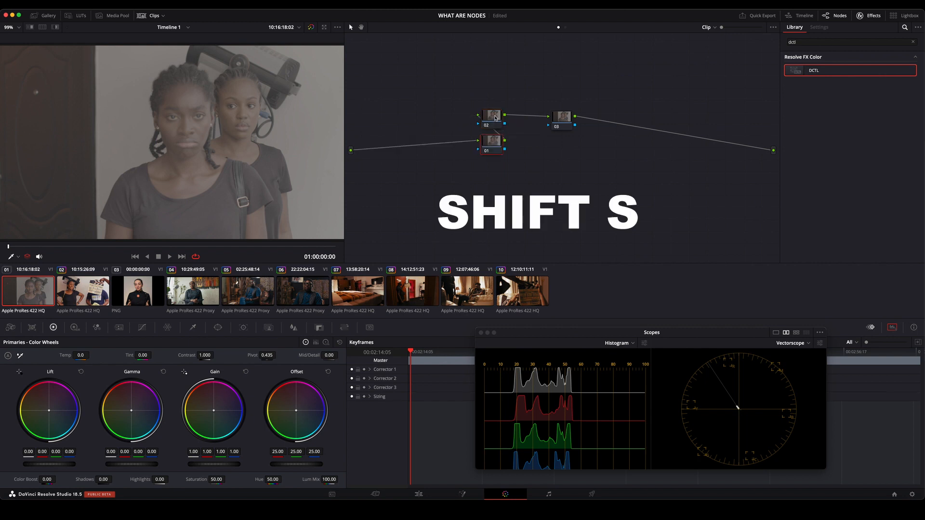
pyautogui.moveTo(494, 143); pyautogui.dragTo(394, 118)
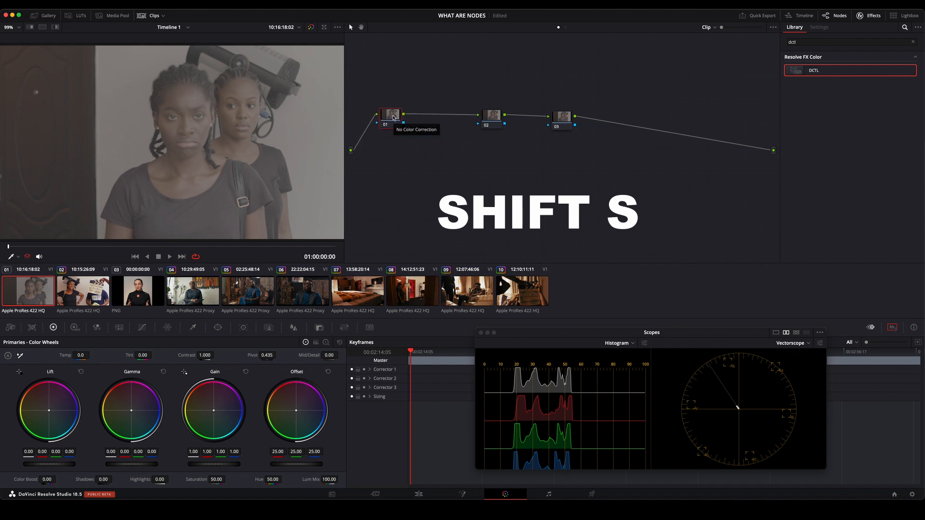
# Reset all grades and nodes, and move the remaining node slightly lower in the graph.
pyautogui.rightClick(433, 62)
pyautogui.click(463, 66)
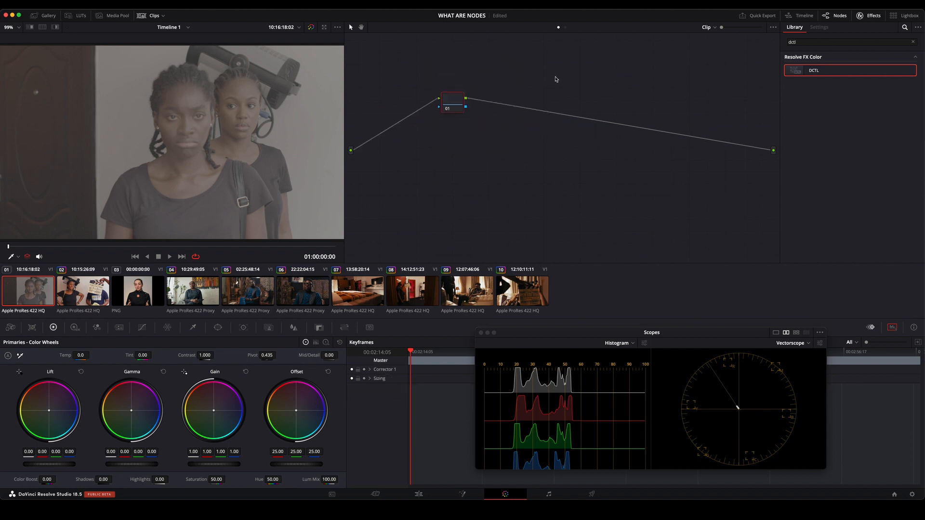
pyautogui.moveTo(462, 101)
pyautogui.mouseDown()
pyautogui.moveTo(444, 133)
pyautogui.moveTo(479, 99)
pyautogui.moveTo(497, 123)
pyautogui.moveTo(461, 113)
pyautogui.mouseUp()
pyautogui.rightClick(495, 126)
pyautogui.click(559, 98)
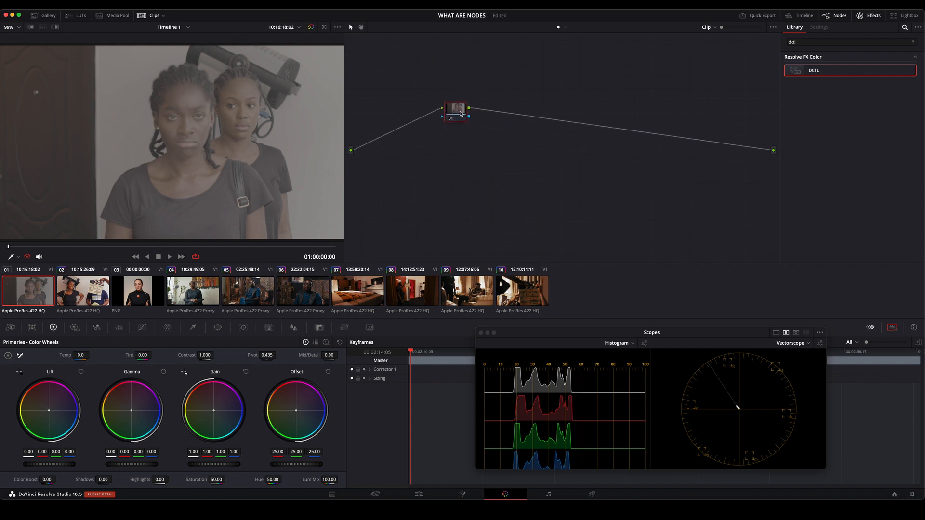
# Add six serial nodes after node 01 to form one long chain.
pyautogui.hotkey('alt', 's')
pyautogui.hotkey('alt', 's')
pyautogui.hotkey('alt', 's')
pyautogui.hotkey('alt', 's')
pyautogui.hotkey('alt', 's')
pyautogui.hotkey('alt', 's')
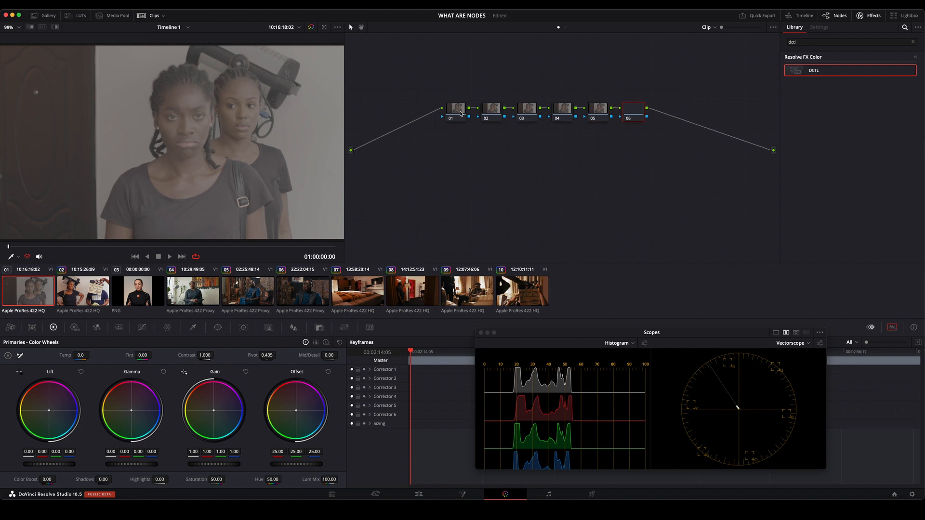
# Reset all grades and nodes of the seven-node chain, and shift the remaining node closer to the output.
pyautogui.rightClick(425, 146)
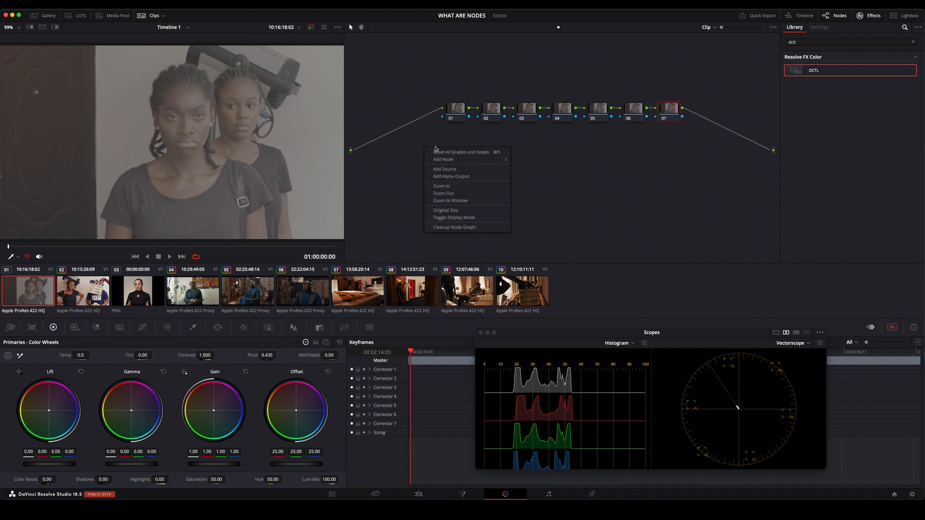
pyautogui.click(457, 156)
pyautogui.moveTo(453, 102); pyautogui.dragTo(484, 111)
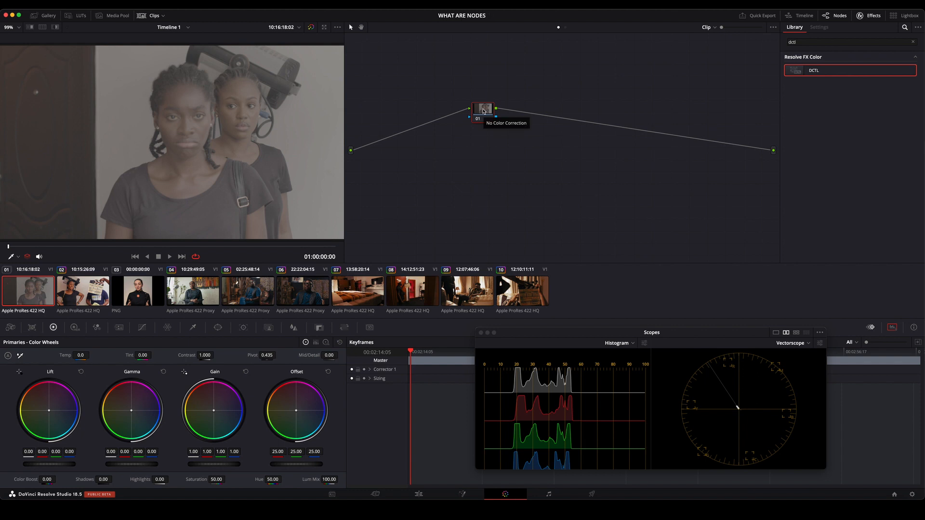
# Add a parallel node to node 01.
pyautogui.rightClick(484, 111)
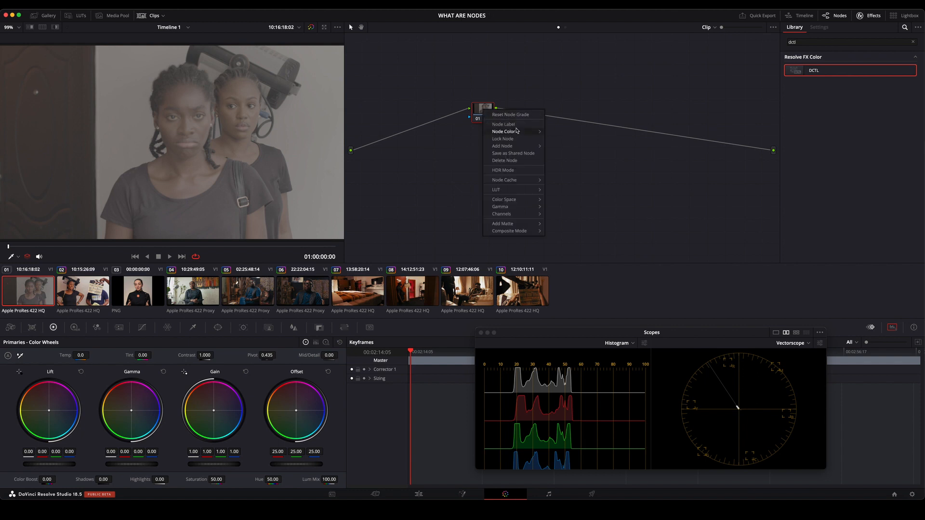
pyautogui.moveTo(522, 147)
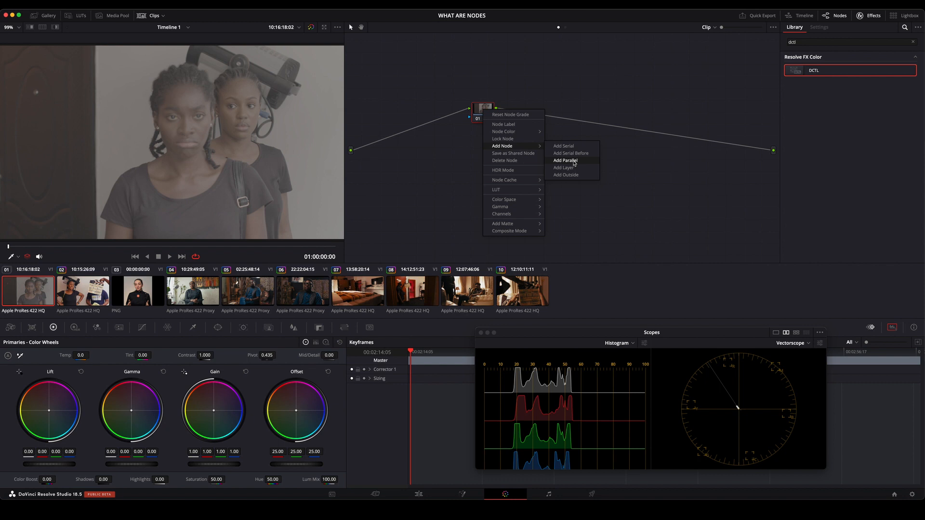
pyautogui.click(575, 161)
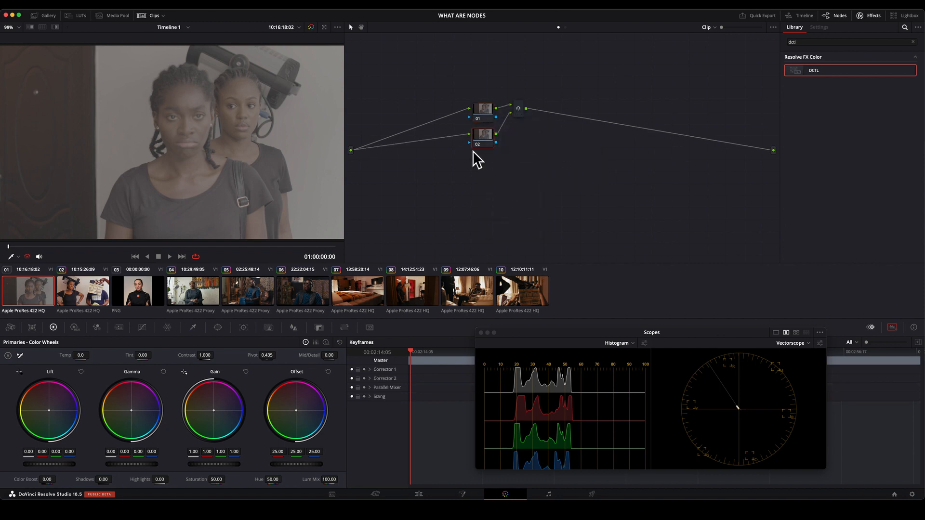
# Spread nodes 01 and 02 vertically apart and move the Parallel Mixer towards the output between them.
pyautogui.moveTo(518, 109); pyautogui.dragTo(577, 126)
pyautogui.moveTo(487, 142); pyautogui.dragTo(500, 178)
pyautogui.moveTo(483, 114); pyautogui.dragTo(458, 116)
pyautogui.moveTo(493, 178); pyautogui.dragTo(462, 186)
pyautogui.moveTo(469, 111); pyautogui.dragTo(470, 108)
pyautogui.moveTo(468, 186); pyautogui.dragTo(471, 198)
pyautogui.moveTo(577, 133); pyautogui.dragTo(594, 161)
# Reset all grades and nodes, and set the remaining node's saturation to 0.00.
pyautogui.rightClick(524, 77)
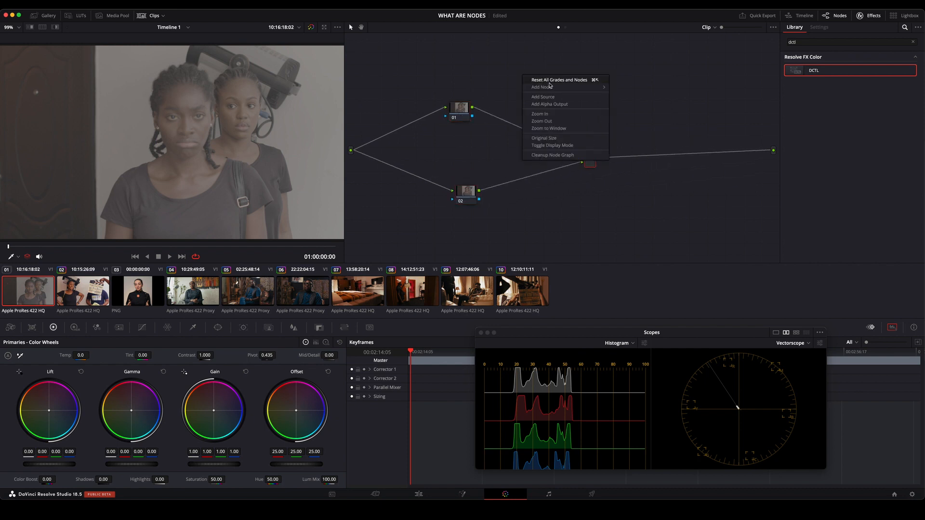
pyautogui.click(554, 82)
pyautogui.moveTo(456, 103); pyautogui.dragTo(463, 114)
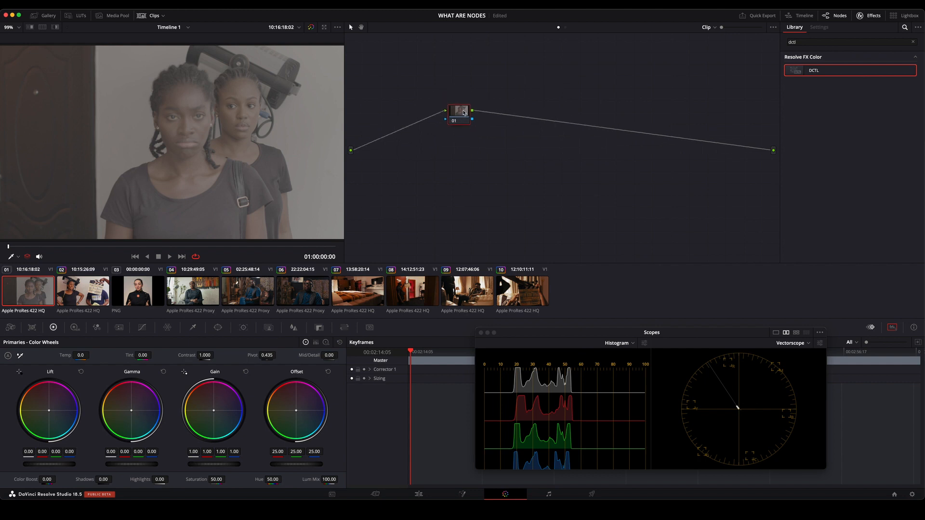
pyautogui.moveTo(194, 478); pyautogui.dragTo(162, 478)
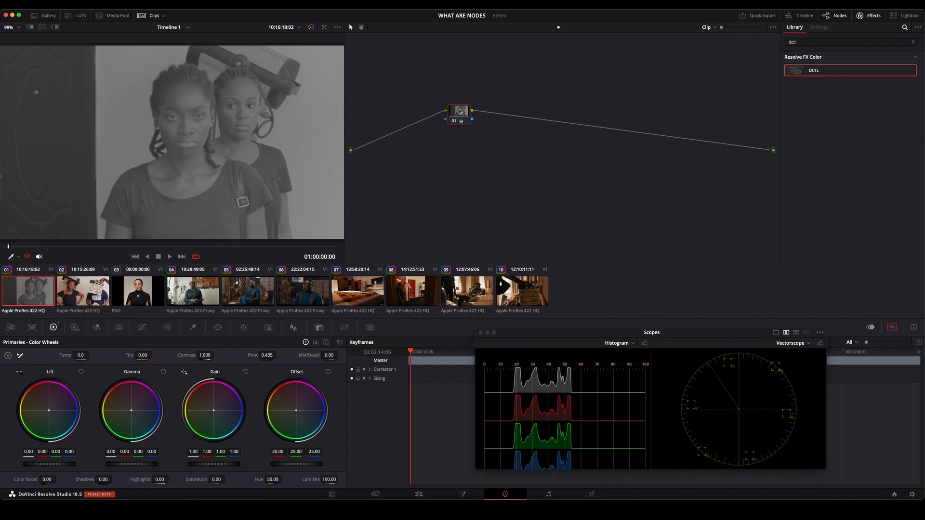
# Add a serial node after node 01 and push its Offset towards blue, to about 24.77, 20.93 and 60.90.
pyautogui.hotkey('alt', 's')
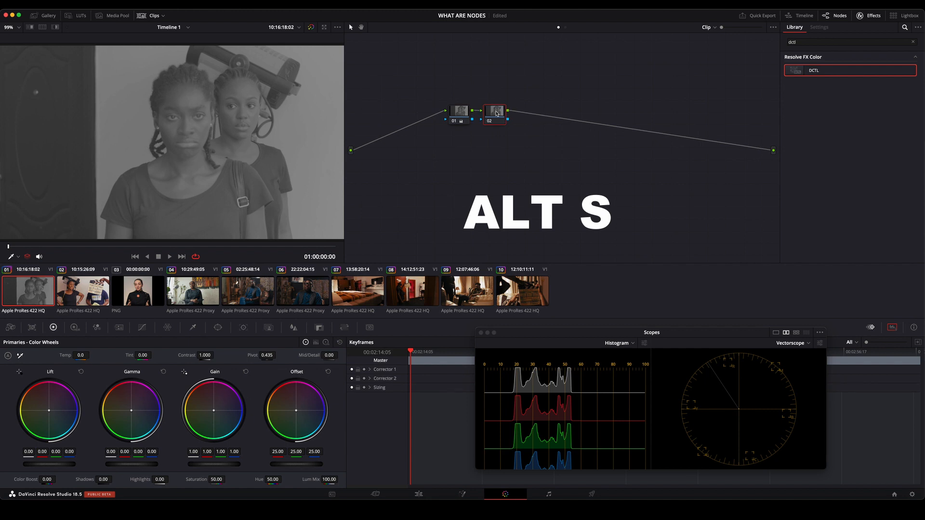
pyautogui.moveTo(497, 113); pyautogui.dragTo(538, 114)
pyautogui.moveTo(296, 410); pyautogui.dragTo(313, 413)
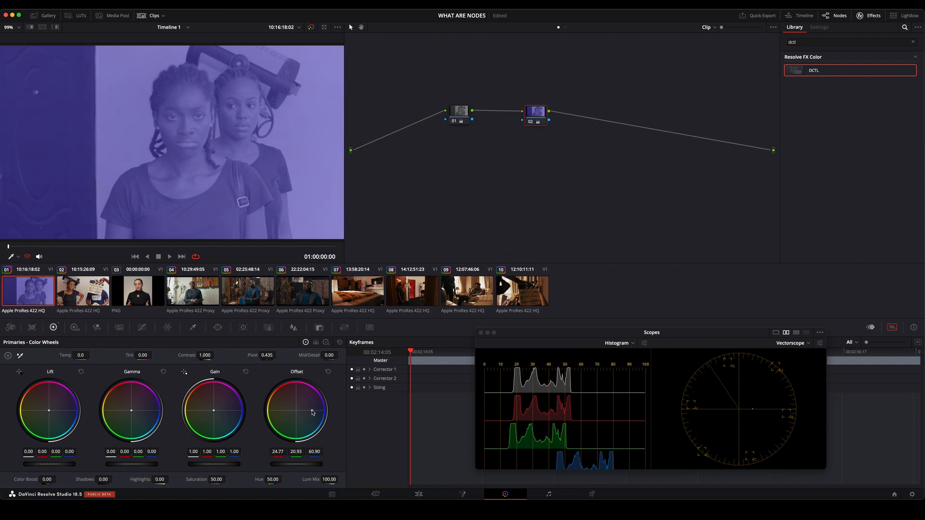
# Space nodes 01 and 02 further apart and level them with each other.
pyautogui.moveTo(533, 116); pyautogui.dragTo(562, 114)
pyautogui.moveTo(464, 117); pyautogui.dragTo(483, 112)
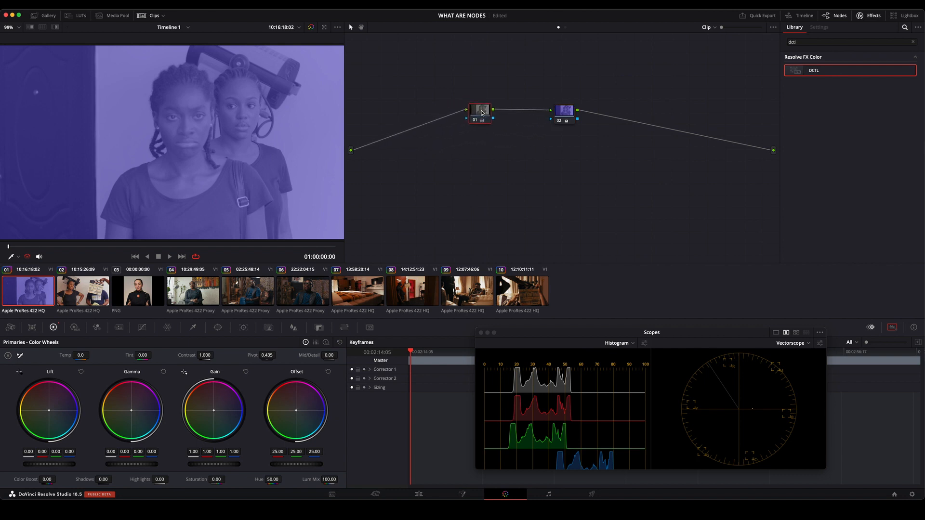
pyautogui.moveTo(561, 109); pyautogui.dragTo(581, 110)
pyautogui.moveTo(482, 113); pyautogui.dragTo(481, 107)
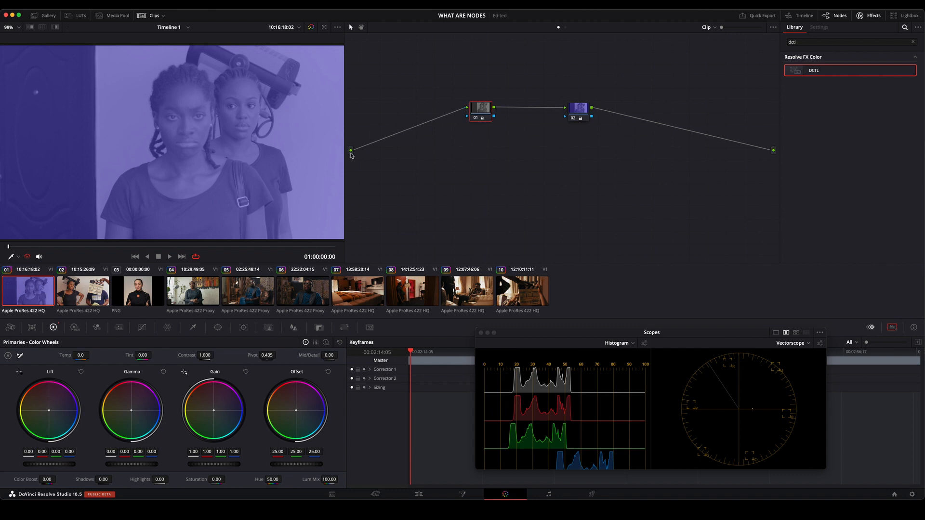
# Disable nodes 01 and 02 to view the original image, and re-enable them one at a time in chain order.
pyautogui.click(479, 119)
pyautogui.click(573, 119)
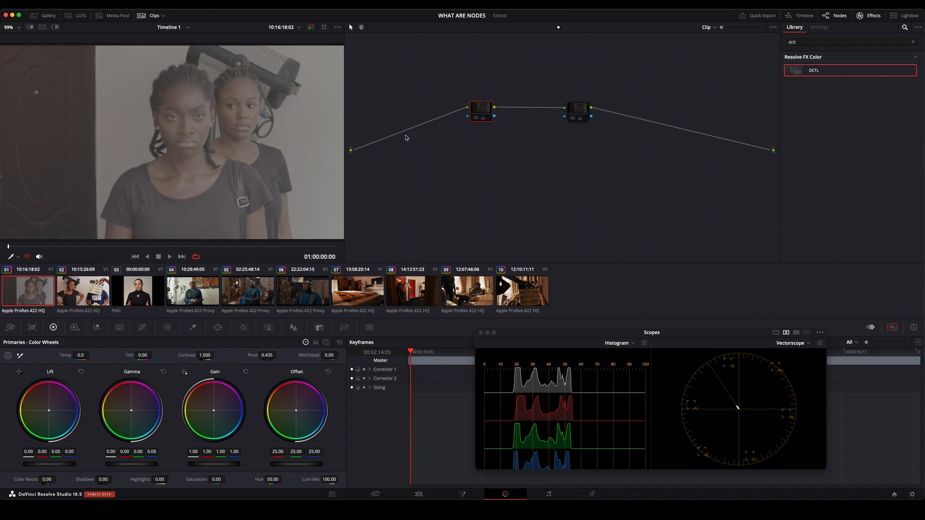
pyautogui.moveTo(475, 106)
pyautogui.mouseDown()
pyautogui.moveTo(488, 112)
pyautogui.moveTo(466, 113)
pyautogui.mouseUp()
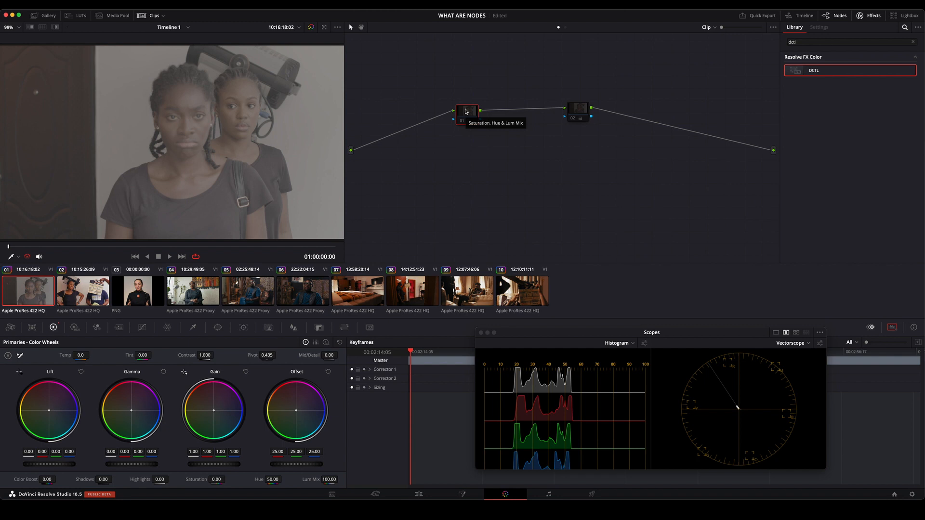
pyautogui.click(464, 122)
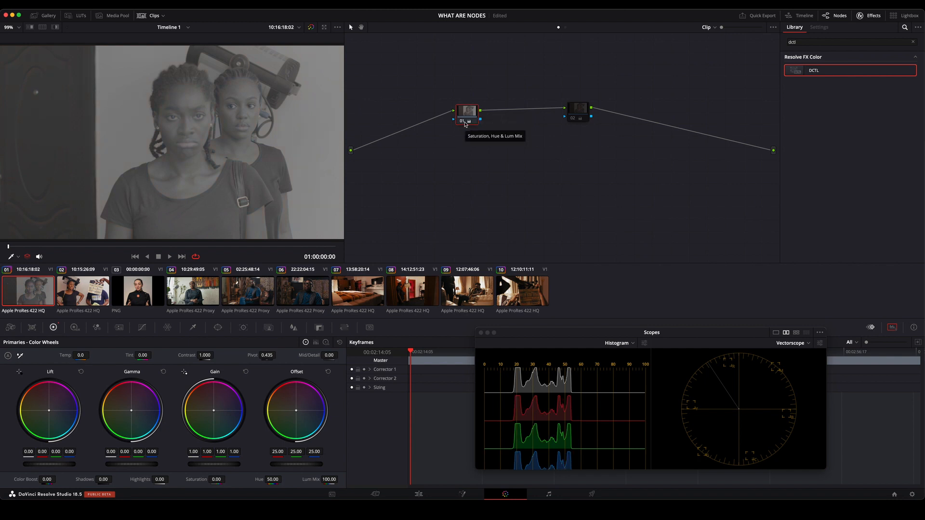
pyautogui.click(578, 108)
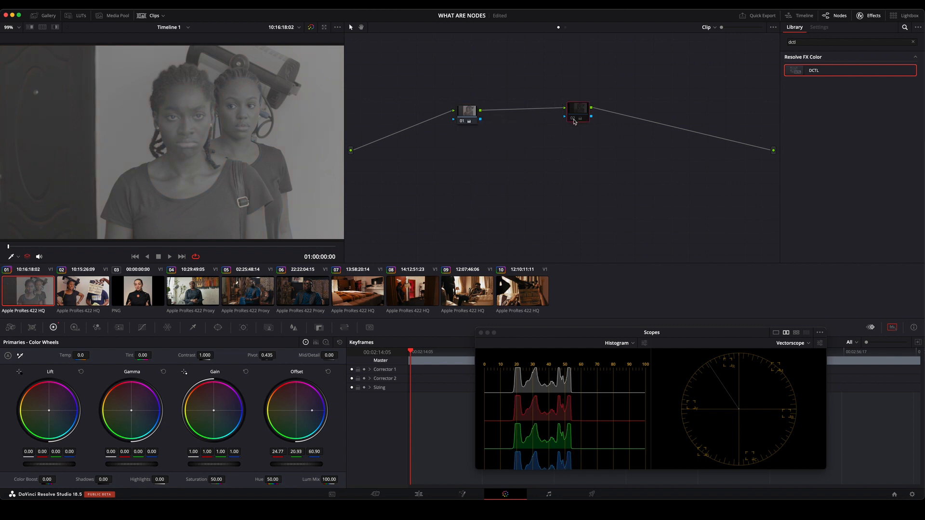
pyautogui.click(574, 120)
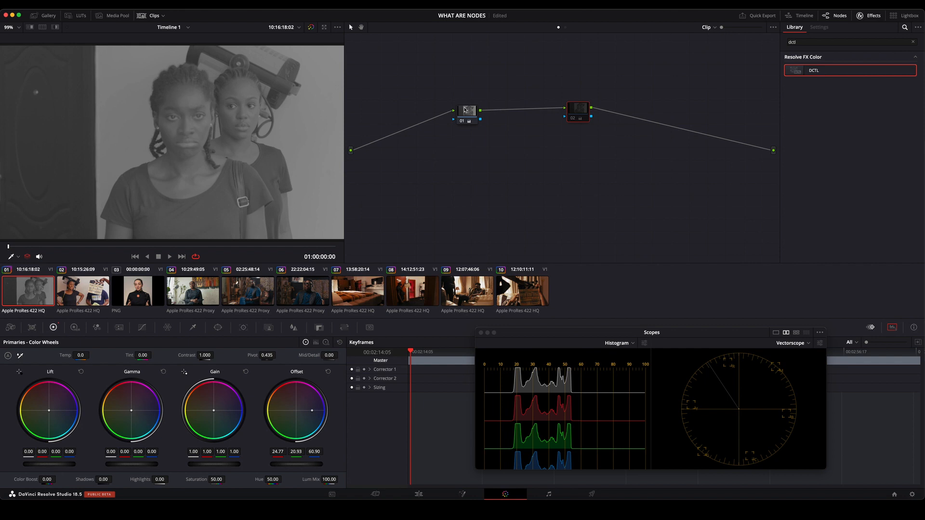
pyautogui.click(574, 119)
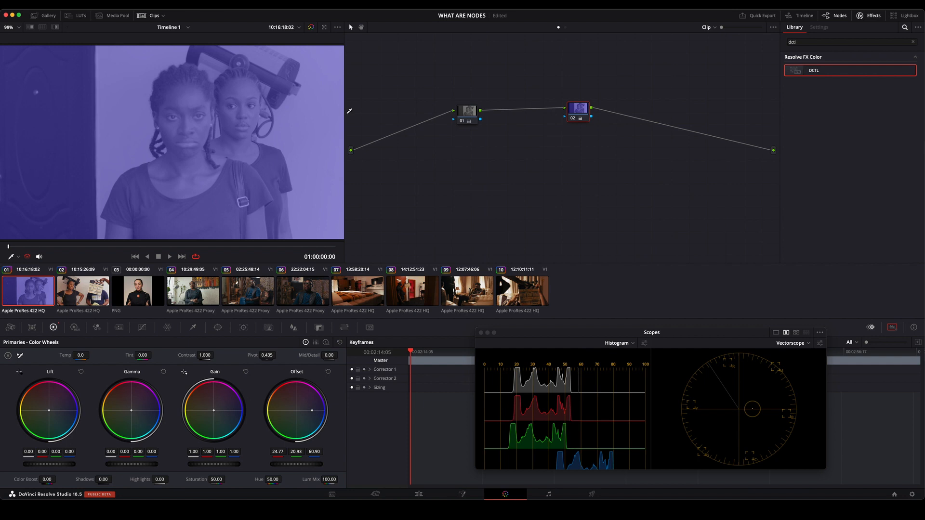
# Extract the blue node 02 from the chain and reinsert it in the connection ahead of the desaturated node.
pyautogui.press('e')
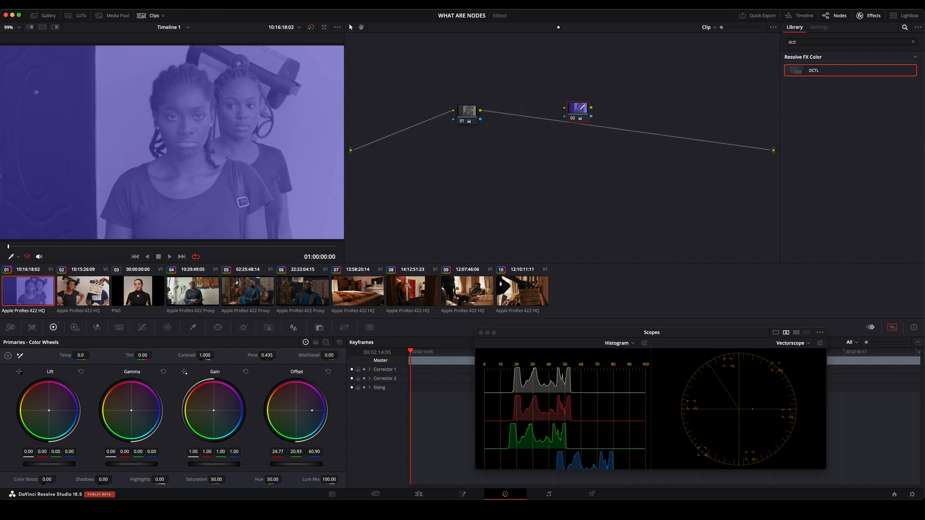
pyautogui.moveTo(570, 114); pyautogui.dragTo(510, 166)
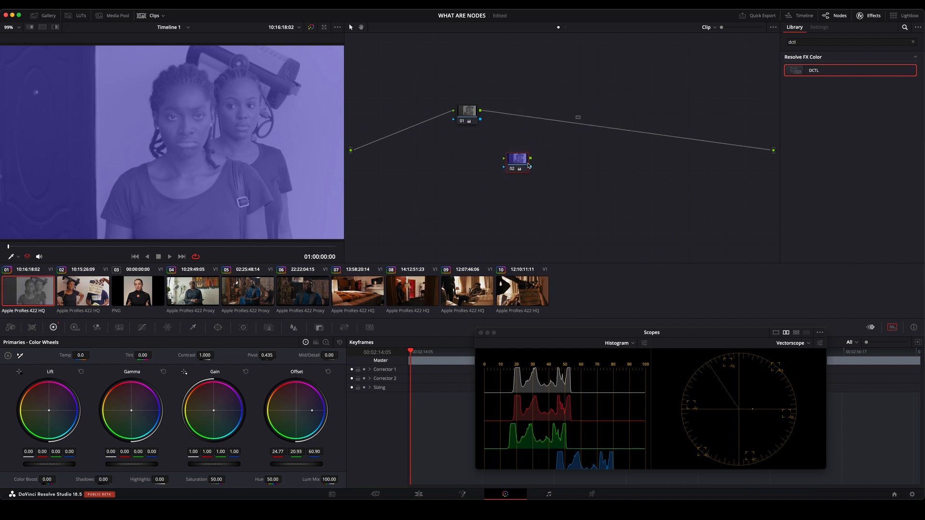
pyautogui.click(477, 119)
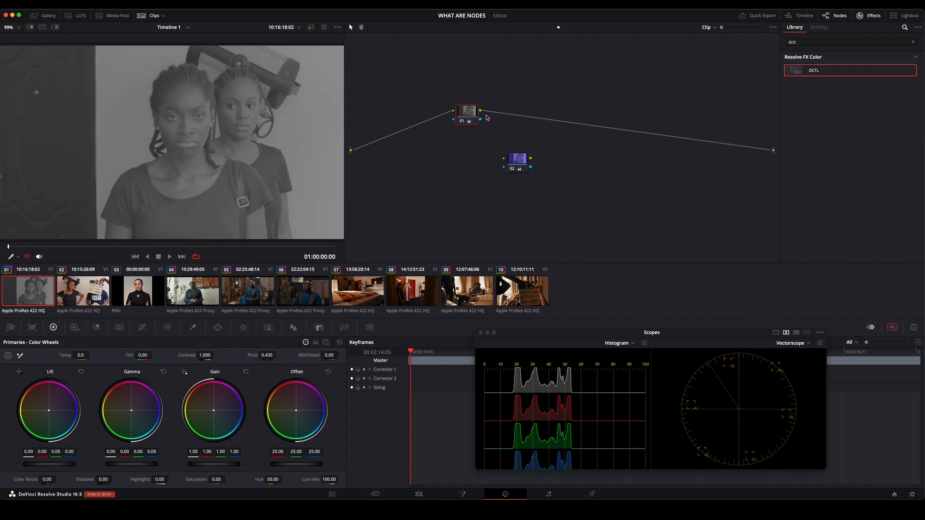
pyautogui.moveTo(467, 112); pyautogui.dragTo(545, 100)
pyautogui.moveTo(519, 162)
pyautogui.mouseDown()
pyautogui.moveTo(513, 154)
pyautogui.moveTo(522, 151)
pyautogui.mouseUp()
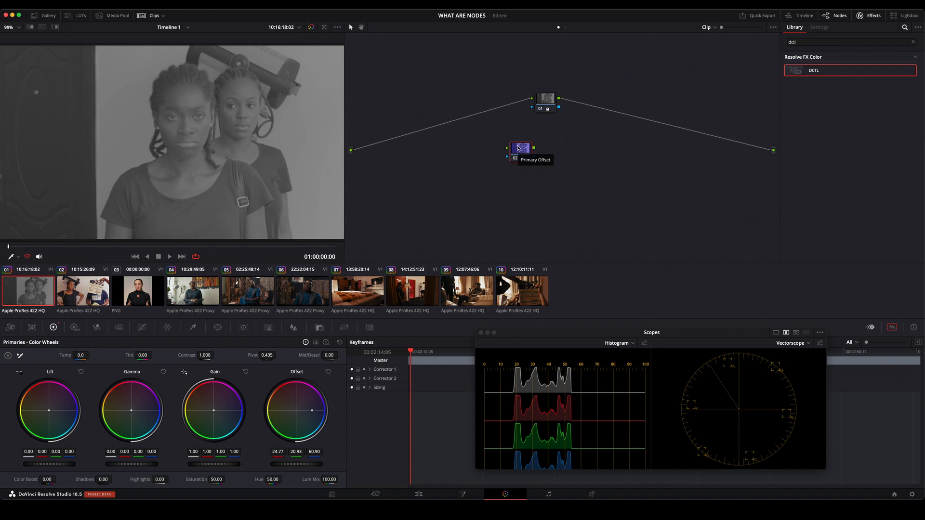
pyautogui.moveTo(522, 148); pyautogui.dragTo(417, 107)
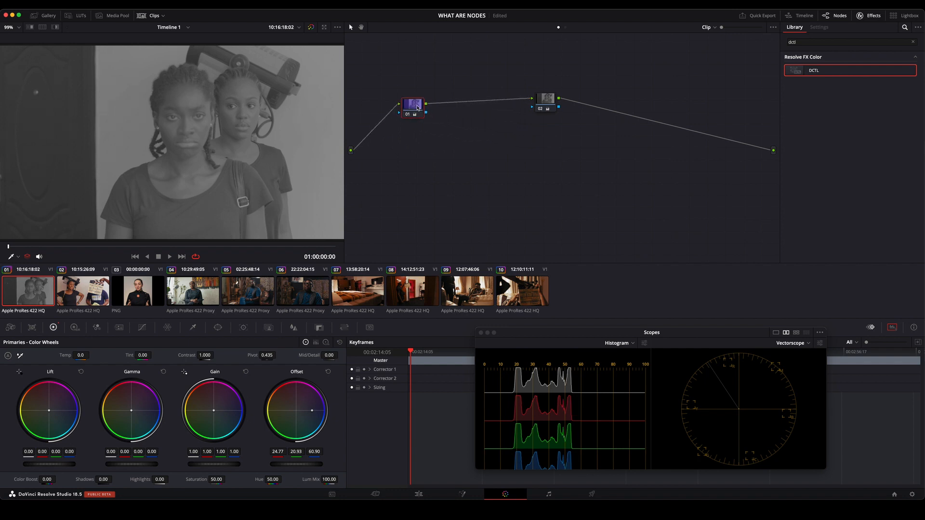
# Disable the desaturated node 02 to view the blue node alone, and re-enable it.
pyautogui.click(541, 110)
pyautogui.moveTo(545, 102); pyautogui.dragTo(556, 101)
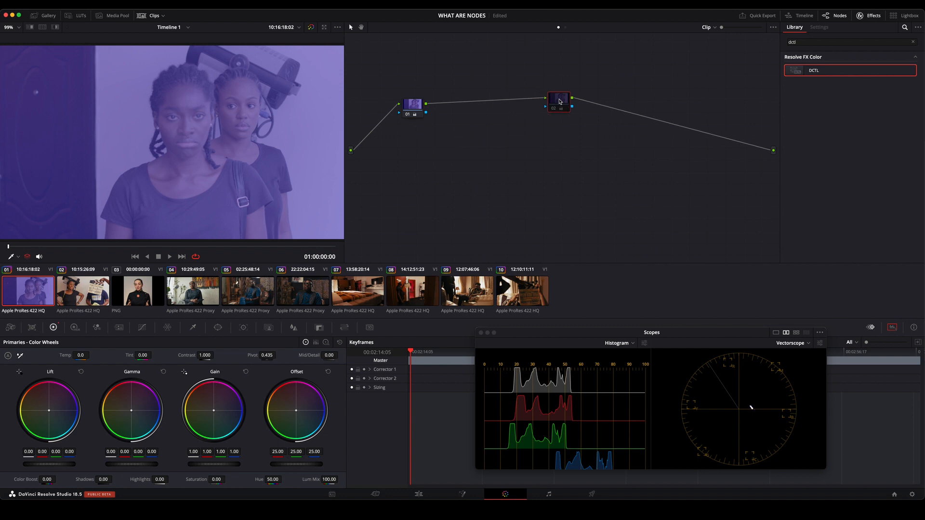
pyautogui.moveTo(413, 107); pyautogui.dragTo(458, 96)
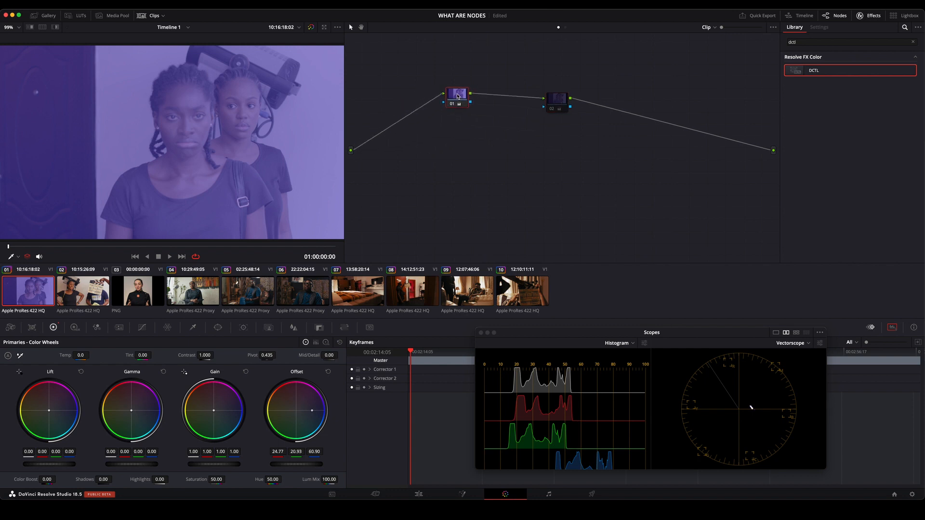
pyautogui.click(552, 109)
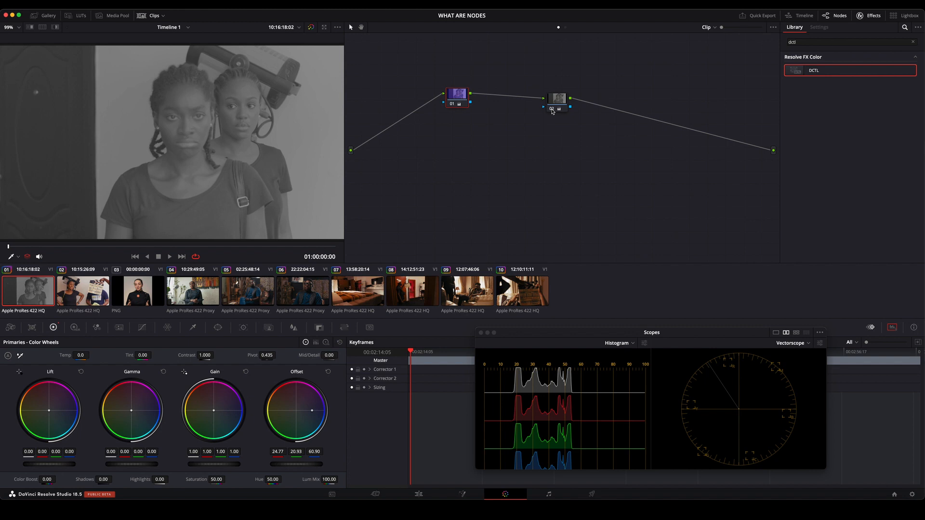
# Move the blue node back behind the desaturated node, and toggle the desaturated node off and on.
pyautogui.click(461, 97)
pyautogui.moveTo(460, 97); pyautogui.dragTo(649, 117)
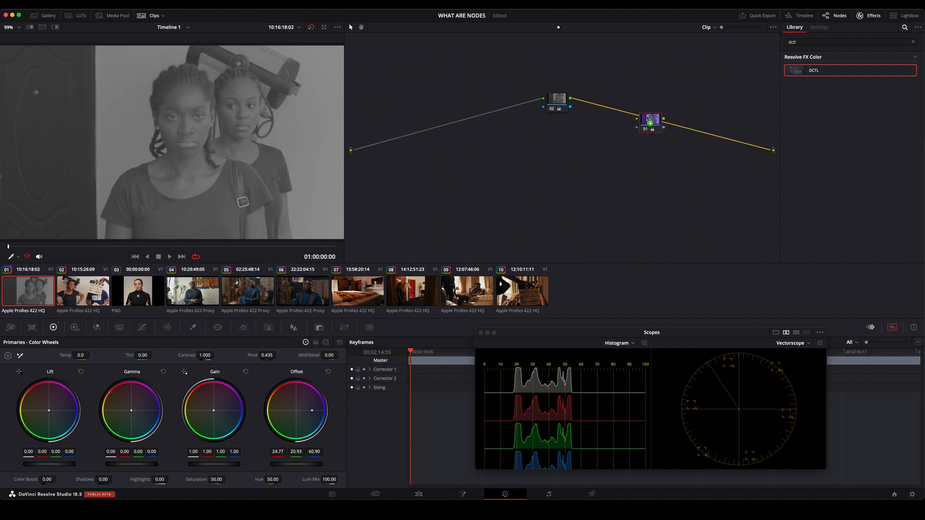
pyautogui.moveTo(558, 99); pyautogui.dragTo(468, 96)
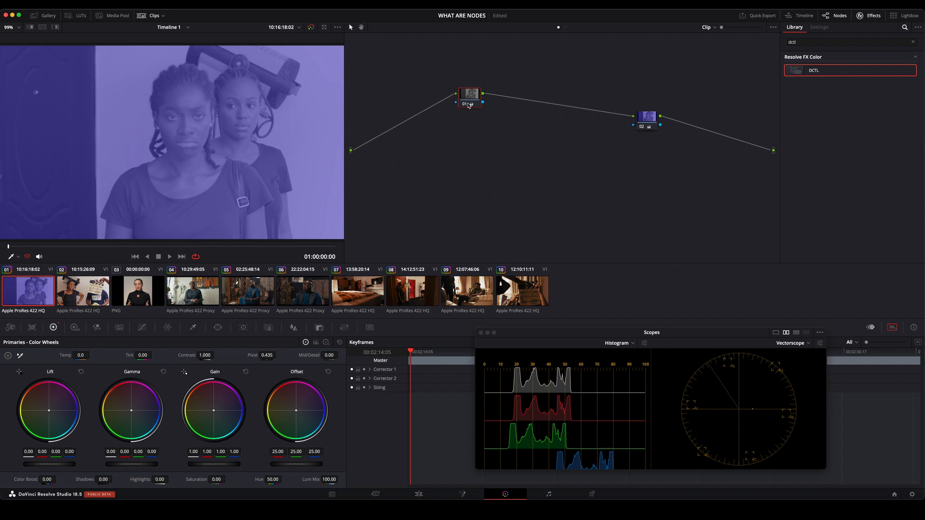
pyautogui.click(465, 104)
pyautogui.click(467, 103)
# Extract the blue node 02 from the chain, reinsert it ahead of the desaturated node, and space the two nodes apart.
pyautogui.moveTo(652, 121); pyautogui.dragTo(633, 109)
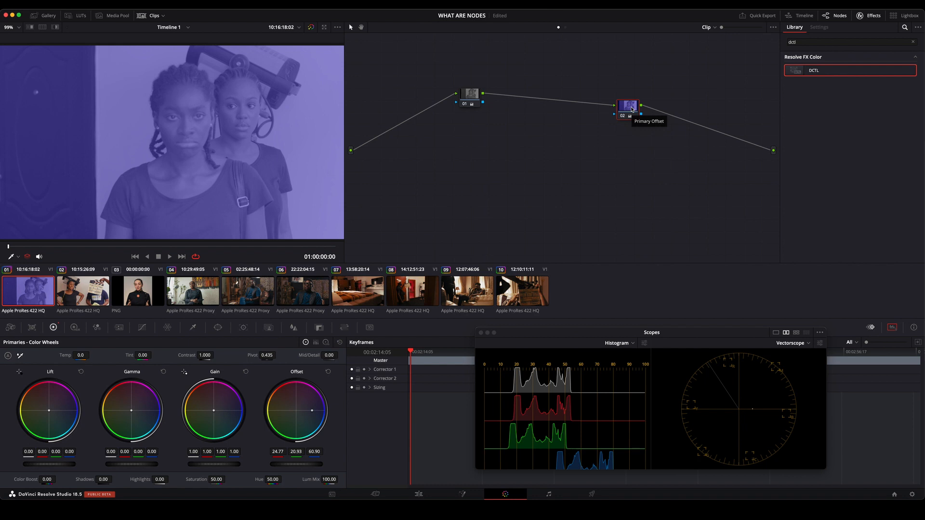
pyautogui.press('e')
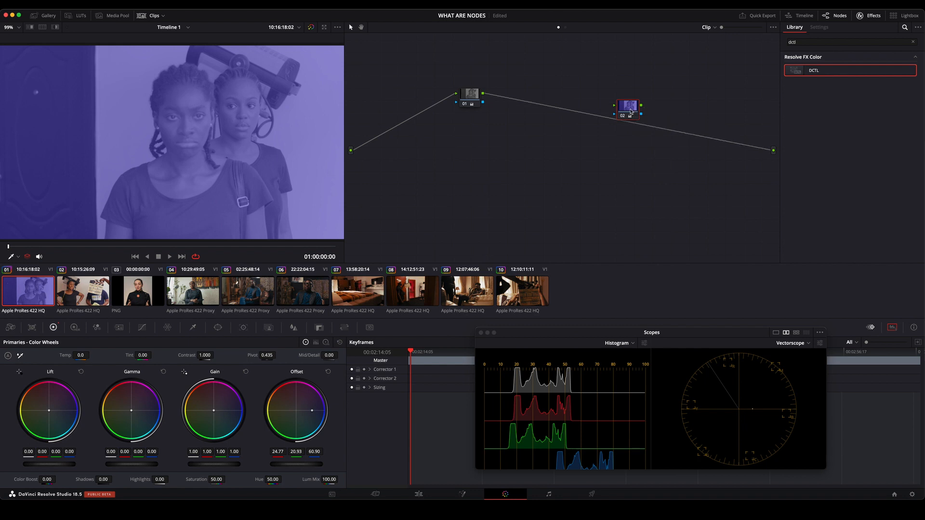
pyautogui.moveTo(630, 112); pyautogui.dragTo(416, 123)
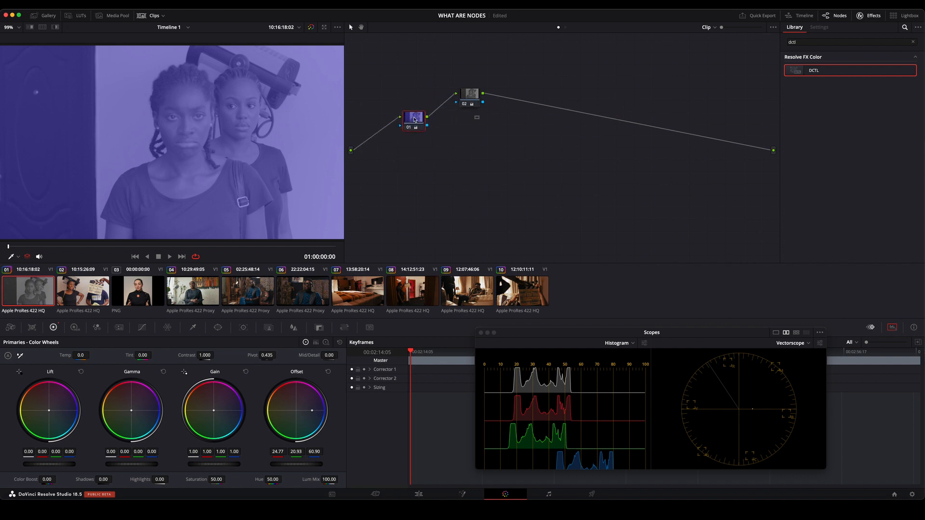
pyautogui.moveTo(474, 94); pyautogui.dragTo(514, 100)
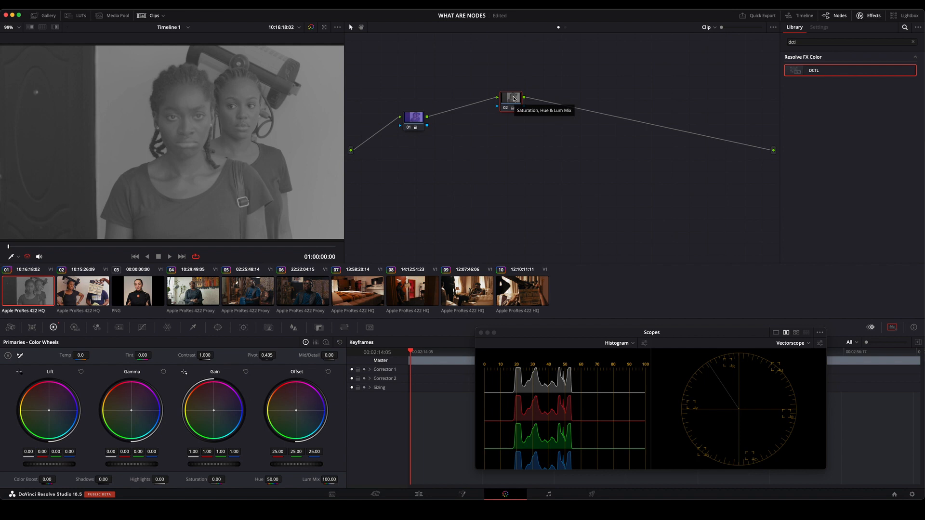
# Reset all grades and nodes, and add a parallel node to node 01 with the nodes and mixer spread apart.
pyautogui.rightClick(482, 117)
pyautogui.click(509, 121)
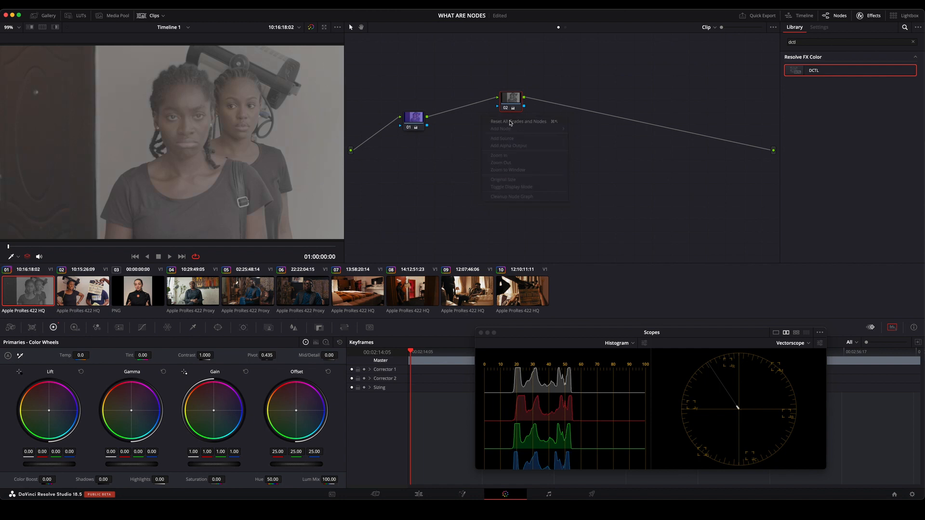
pyautogui.moveTo(455, 111); pyautogui.dragTo(479, 111)
pyautogui.rightClick(481, 103)
pyautogui.moveTo(504, 138)
pyautogui.click(582, 154)
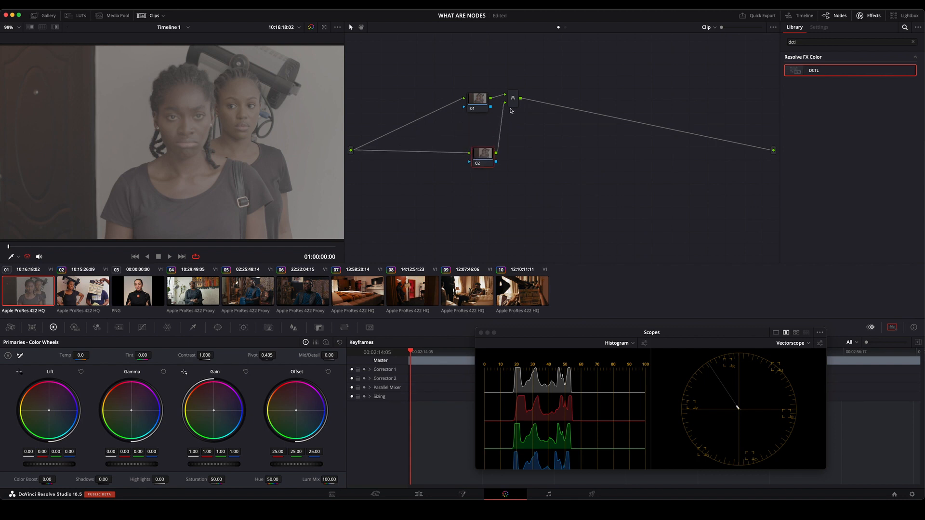
pyautogui.moveTo(583, 131); pyautogui.dragTo(597, 137)
pyautogui.moveTo(484, 163); pyautogui.dragTo(486, 184)
# Raise the contrast of parallel node 01 to 1.428 and the saturation of parallel node 02 to 78.40.
pyautogui.click(481, 103)
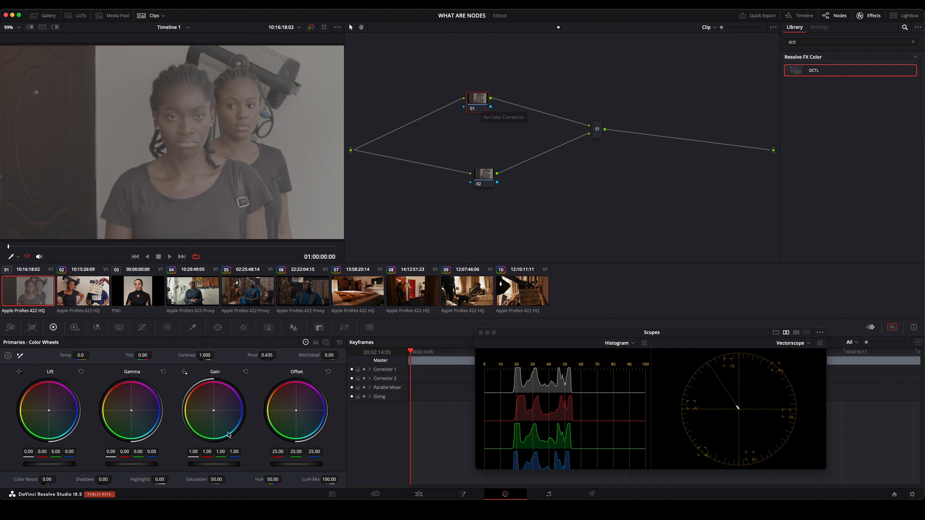
pyautogui.moveTo(481, 177); pyautogui.dragTo(474, 177)
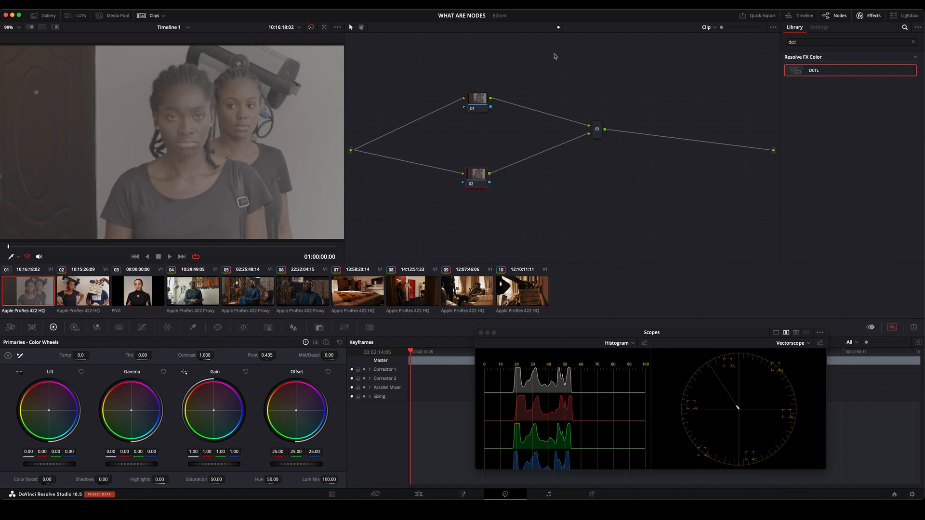
pyautogui.moveTo(599, 135); pyautogui.dragTo(598, 150)
pyautogui.click(480, 102)
pyautogui.moveTo(181, 357); pyautogui.dragTo(182, 360)
pyautogui.click(477, 177)
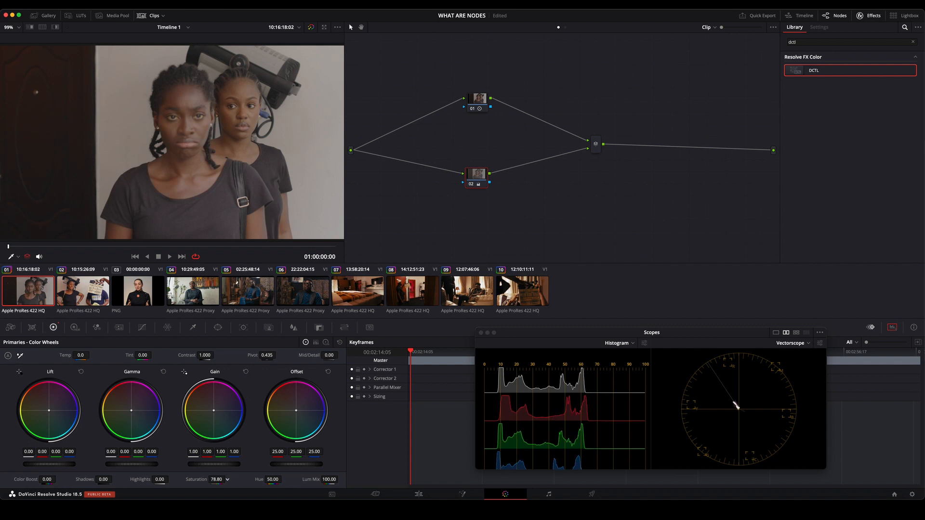
# Reposition parallel nodes 01 and 02 so that they sit one above the other ahead of the mixer.
pyautogui.moveTo(488, 177); pyautogui.dragTo(505, 171)
pyautogui.click(480, 101)
pyautogui.moveTo(480, 101)
pyautogui.mouseDown()
pyautogui.moveTo(434, 111)
pyautogui.moveTo(483, 93)
pyautogui.mouseUp()
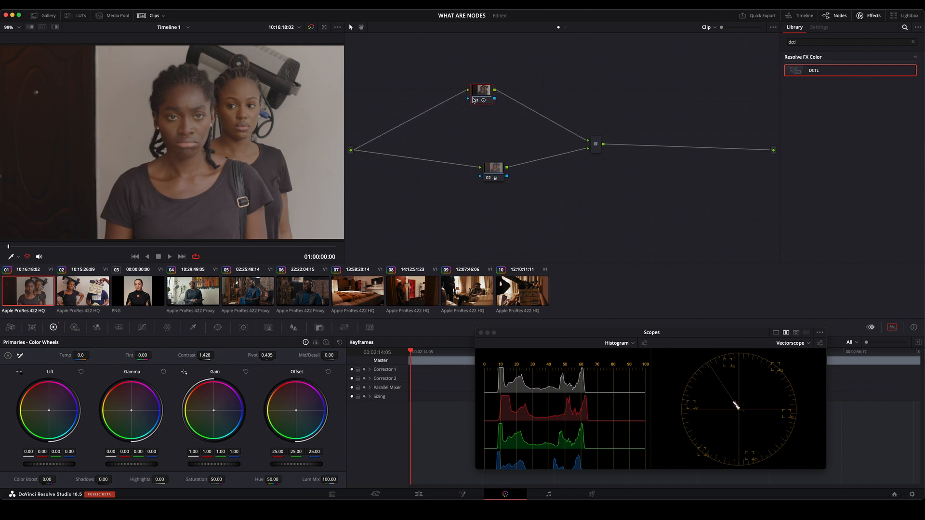
pyautogui.moveTo(485, 169); pyautogui.dragTo(475, 161)
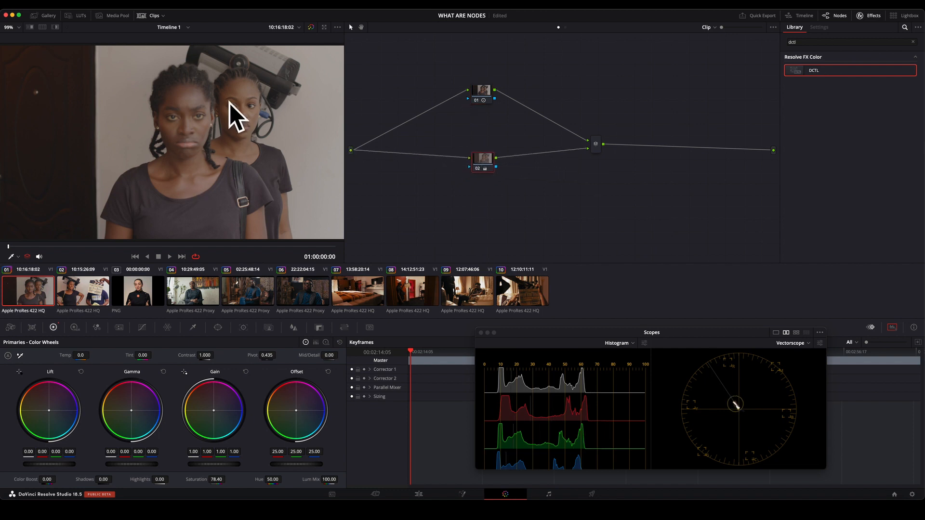
# Disable and re-enable parallel node 01, and do the same with node 02, to compare each one's contribution.
pyautogui.click(477, 100)
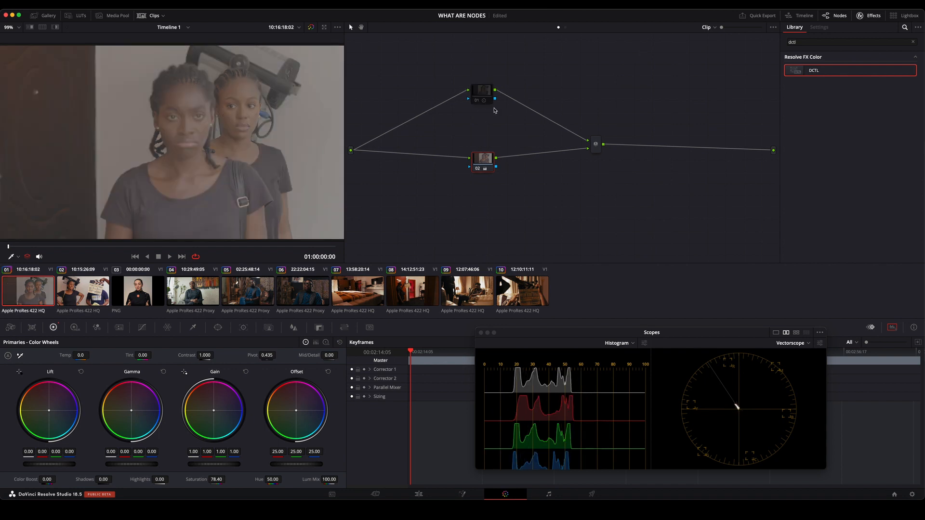
pyautogui.click(477, 101)
pyautogui.click(477, 169)
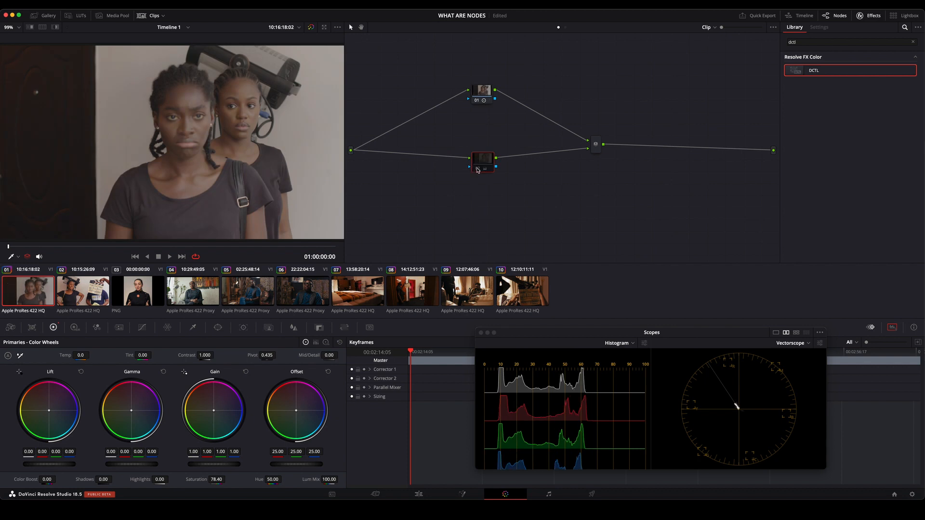
pyautogui.click(477, 169)
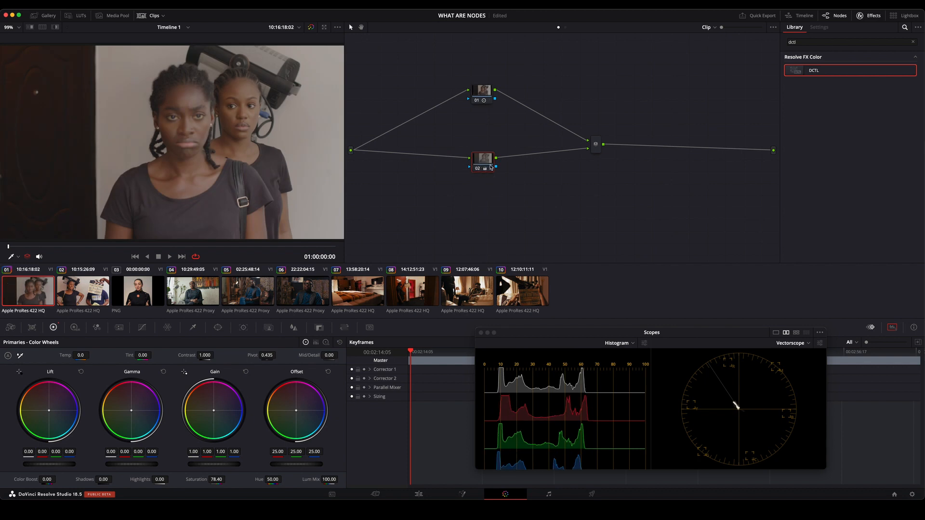
# Add a serial node after the parallel mixer and space it away from the mixer.
pyautogui.moveTo(598, 150); pyautogui.dragTo(563, 130)
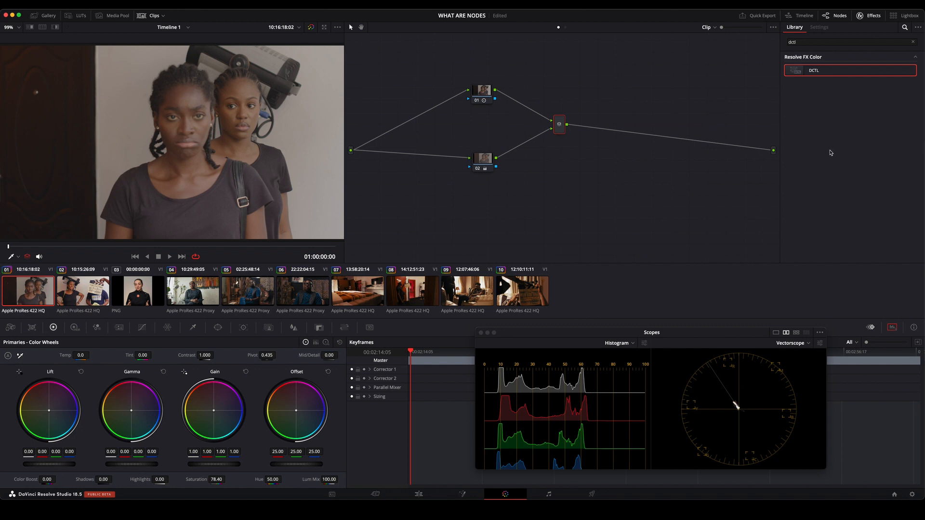
pyautogui.moveTo(560, 132); pyautogui.dragTo(564, 140)
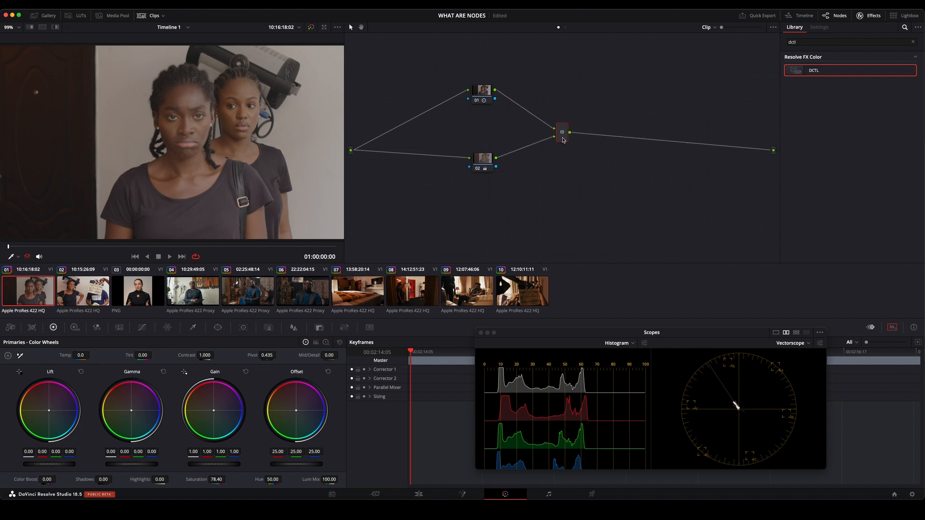
pyautogui.hotkey('alt', 's')
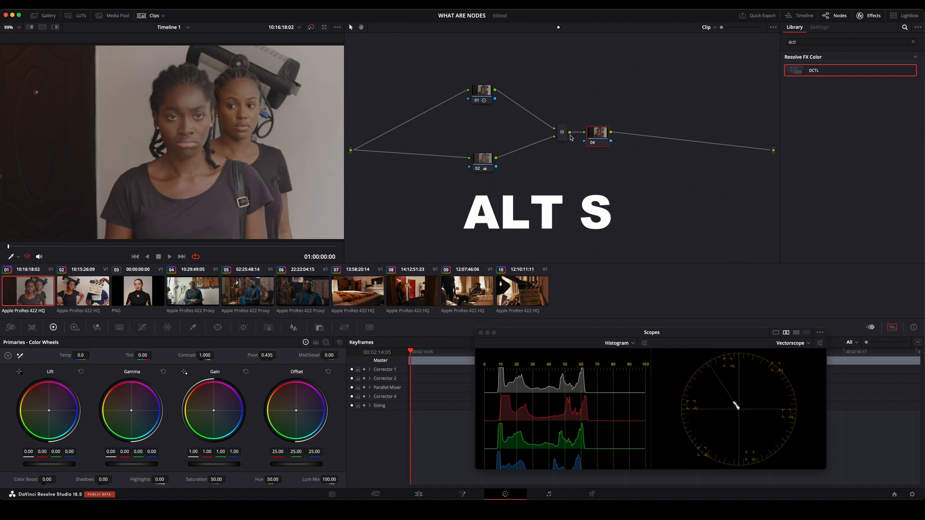
pyautogui.moveTo(596, 135); pyautogui.dragTo(658, 126)
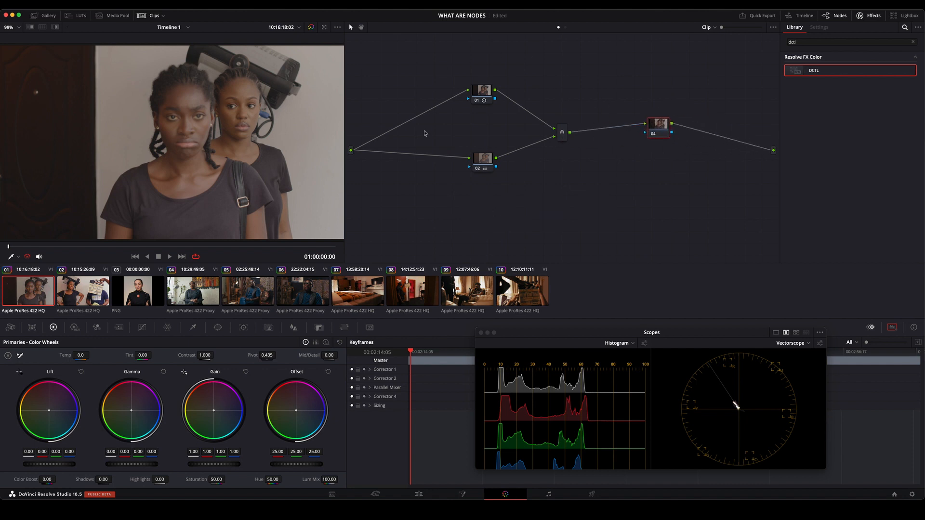
pyautogui.moveTo(563, 135); pyautogui.dragTo(553, 135)
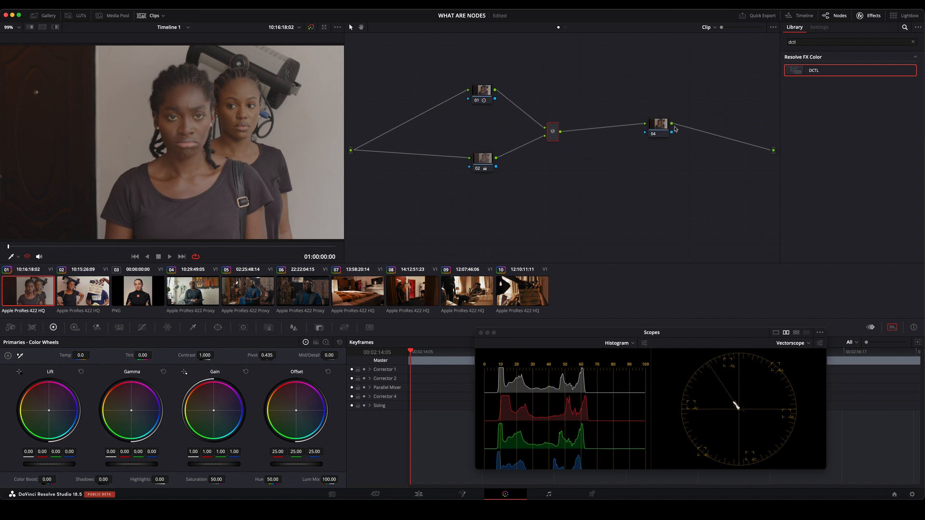
# Set the contrast of node 04 after the mixer to 1.172 and move the node closer to the mixer.
pyautogui.moveTo(662, 130); pyautogui.dragTo(649, 139)
pyautogui.moveTo(205, 355); pyautogui.dragTo(215, 355)
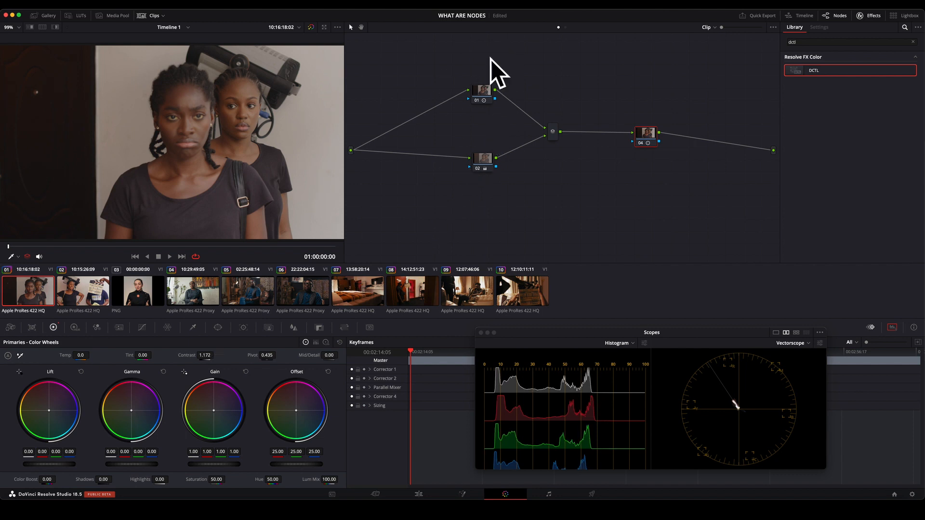
pyautogui.click(554, 135)
pyautogui.moveTo(646, 137); pyautogui.dragTo(632, 131)
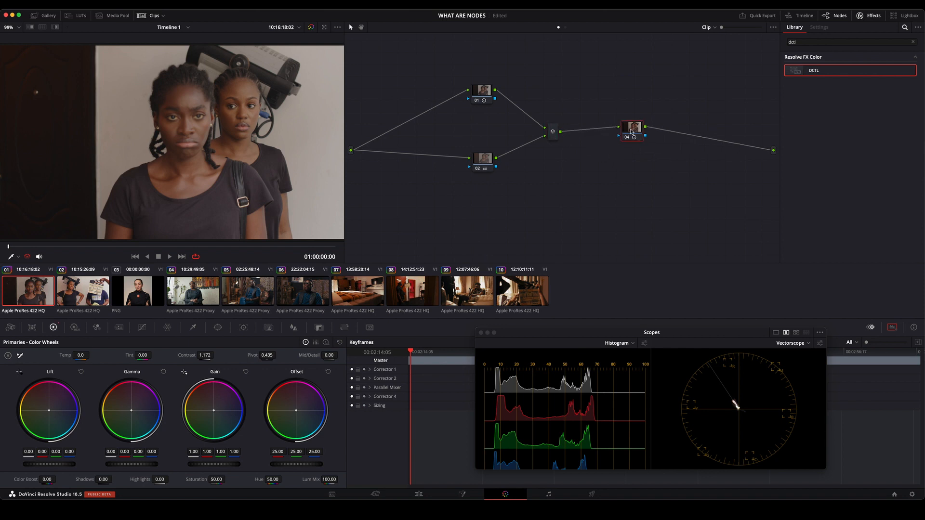
# Reset all grades and nodes, and add five parallel nodes to node 01.
pyautogui.rightClick(558, 64)
pyautogui.click(599, 69)
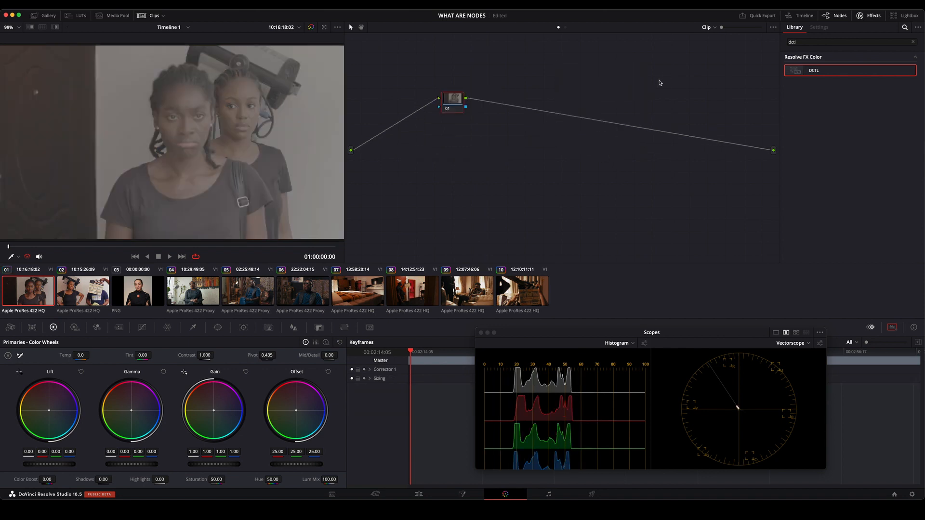
pyautogui.moveTo(456, 105); pyautogui.dragTo(509, 105)
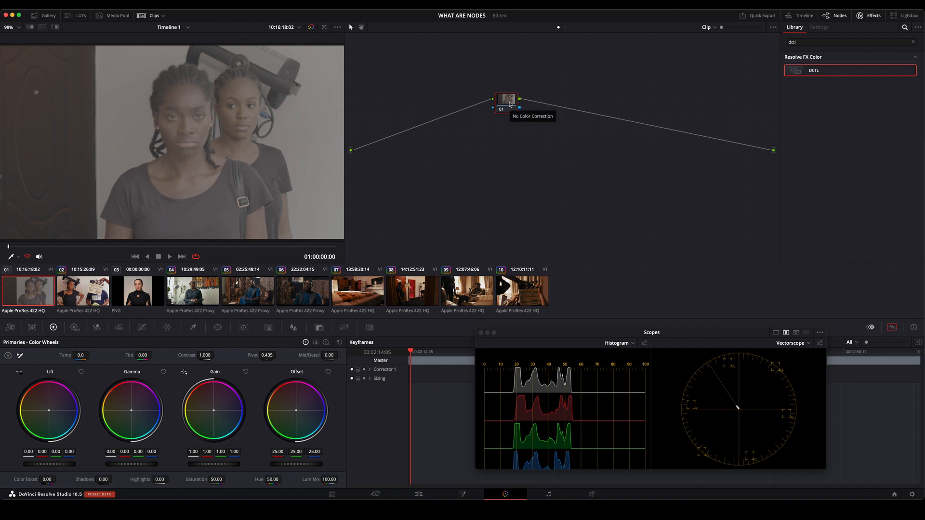
pyautogui.hotkey('alt', 'p')
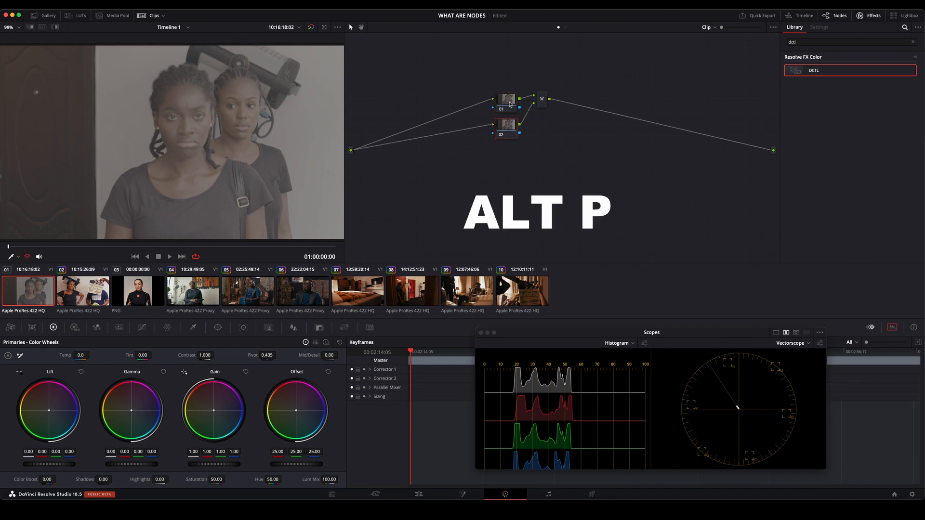
pyautogui.hotkey('alt', 'p')
pyautogui.hotkey('alt', 'p')
pyautogui.hotkey('alt', 'p')
pyautogui.hotkey('alt', 'p')
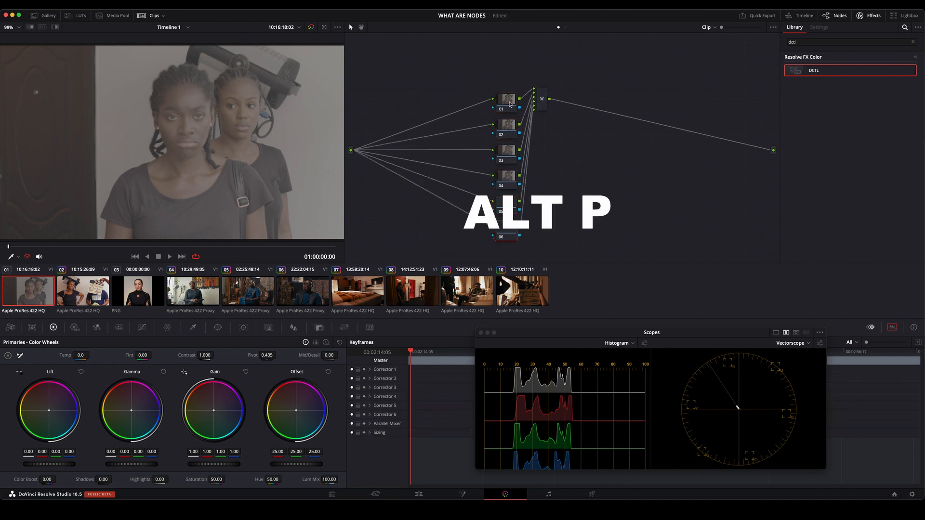
# Move the column of six parallel nodes and the mixer apart so the connections fan out, and save the project.
pyautogui.moveTo(542, 101); pyautogui.dragTo(627, 159)
pyautogui.moveTo(494, 65); pyautogui.dragTo(507, 235)
pyautogui.moveTo(509, 100); pyautogui.dragTo(489, 71)
pyautogui.moveTo(630, 163); pyautogui.dragTo(615, 147)
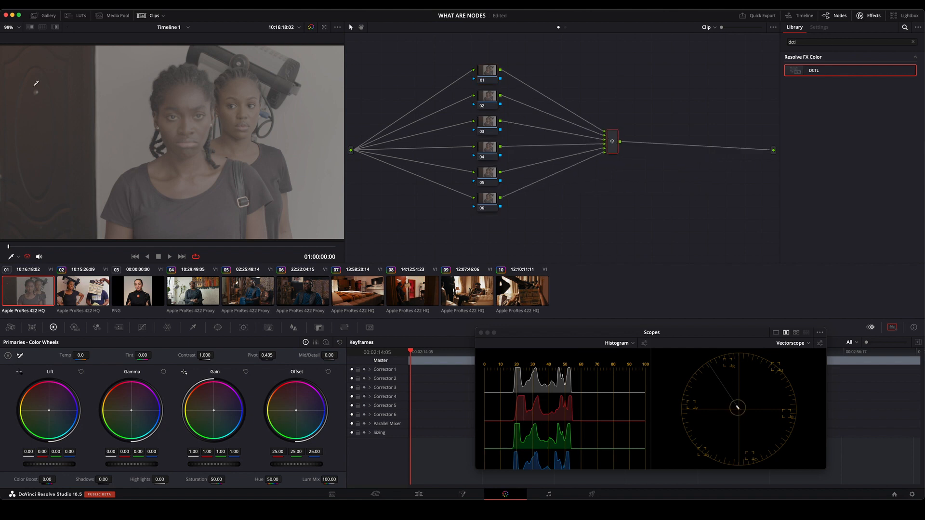
pyautogui.press('super+s')
# Reset all grades and nodes, and add a layer node to node 01, placing node 02 below it and the mixer after both.
pyautogui.rightClick(623, 68)
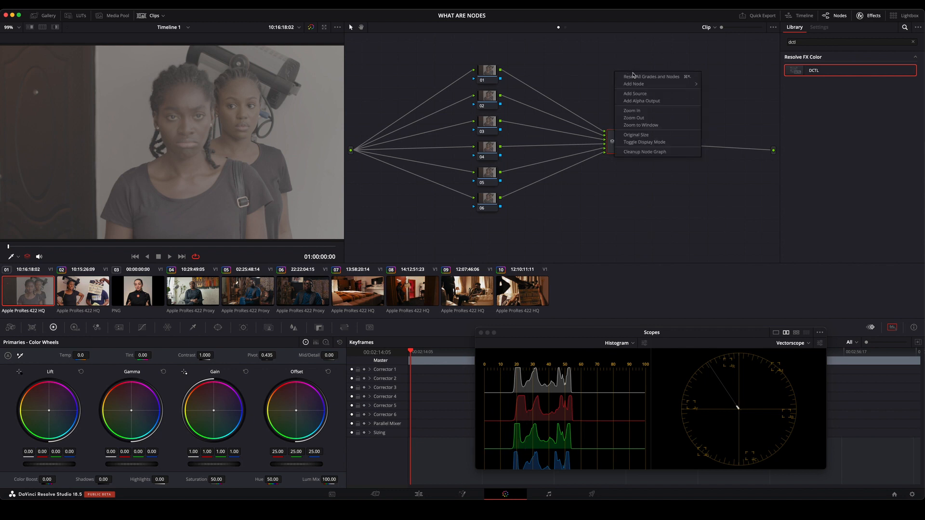
pyautogui.click(633, 75)
pyautogui.moveTo(457, 103); pyautogui.dragTo(481, 97)
pyautogui.rightClick(481, 97)
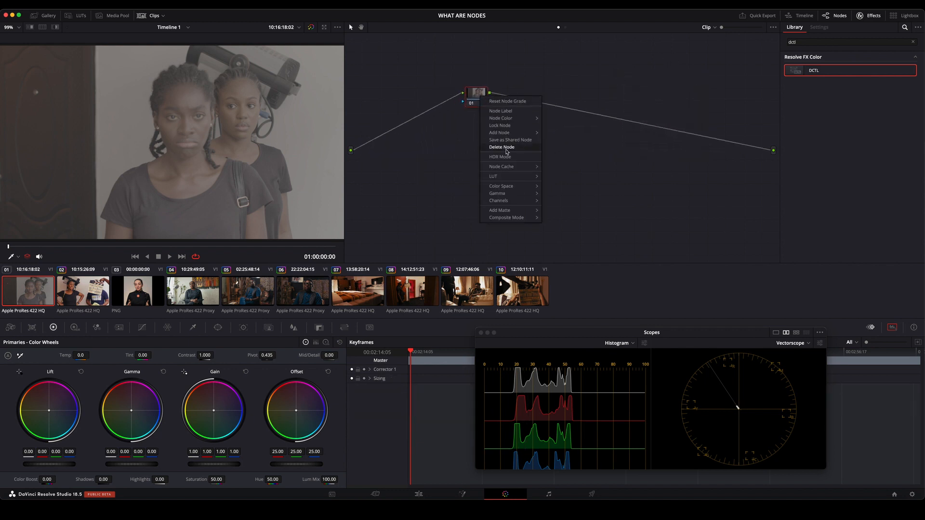
pyautogui.moveTo(513, 136)
pyautogui.click(574, 154)
pyautogui.moveTo(510, 102); pyautogui.dragTo(481, 168)
pyautogui.moveTo(527, 119); pyautogui.dragTo(554, 139)
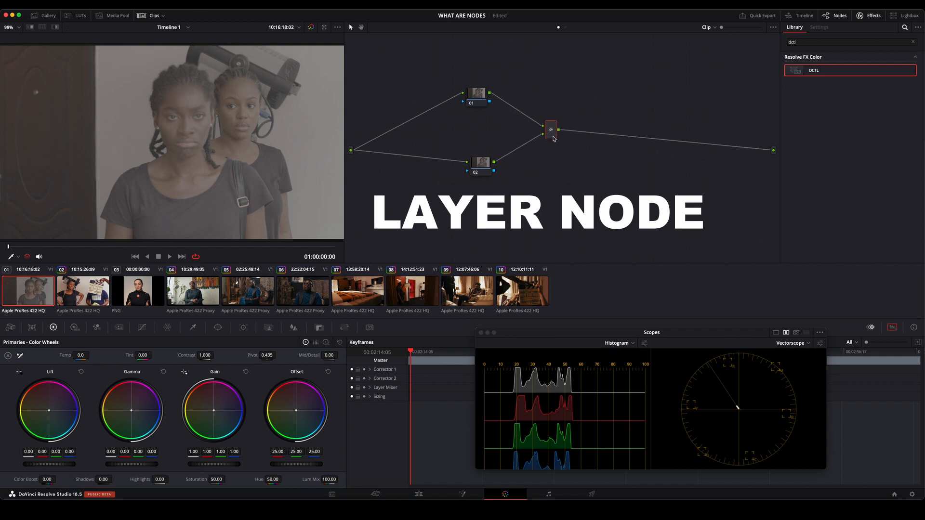
# Rearrange nodes 01 and 02 into a column on either side of the layer mixer's height.
pyautogui.moveTo(480, 167); pyautogui.dragTo(479, 186)
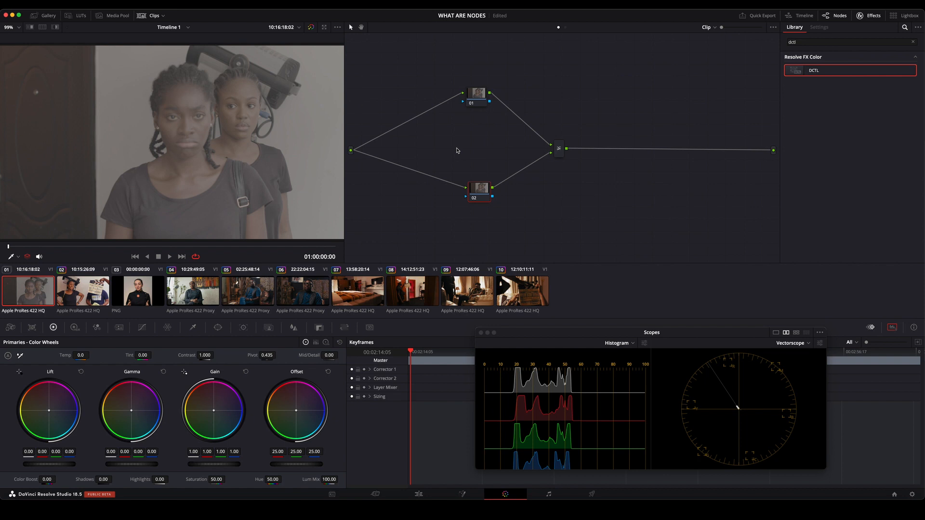
pyautogui.moveTo(478, 191); pyautogui.dragTo(465, 178)
pyautogui.moveTo(477, 95); pyautogui.dragTo(470, 128)
pyautogui.moveTo(471, 177)
pyautogui.mouseDown()
pyautogui.moveTo(475, 184)
pyautogui.moveTo(475, 76)
pyautogui.moveTo(479, 188)
pyautogui.mouseUp()
pyautogui.moveTo(474, 129); pyautogui.dragTo(478, 129)
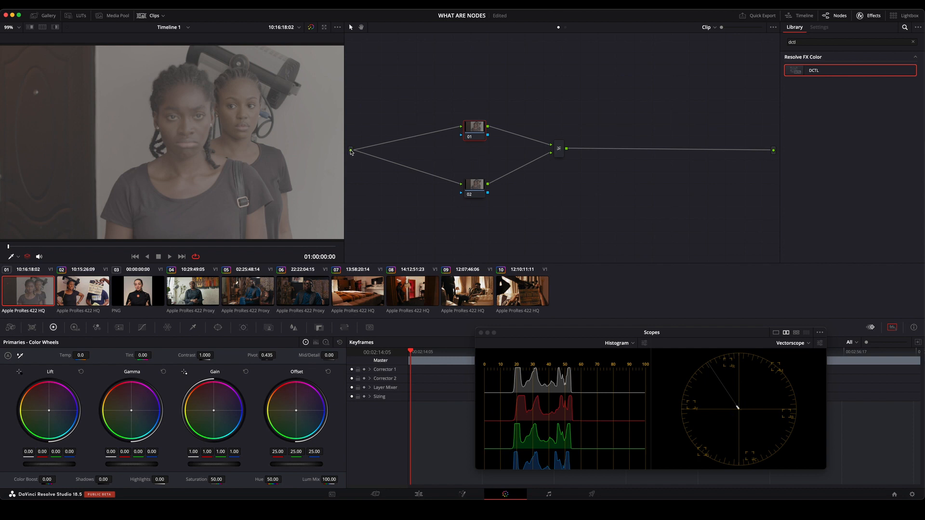
pyautogui.moveTo(476, 135); pyautogui.dragTo(474, 128)
pyautogui.moveTo(478, 187); pyautogui.dragTo(470, 189)
pyautogui.moveTo(476, 122); pyautogui.dragTo(471, 123)
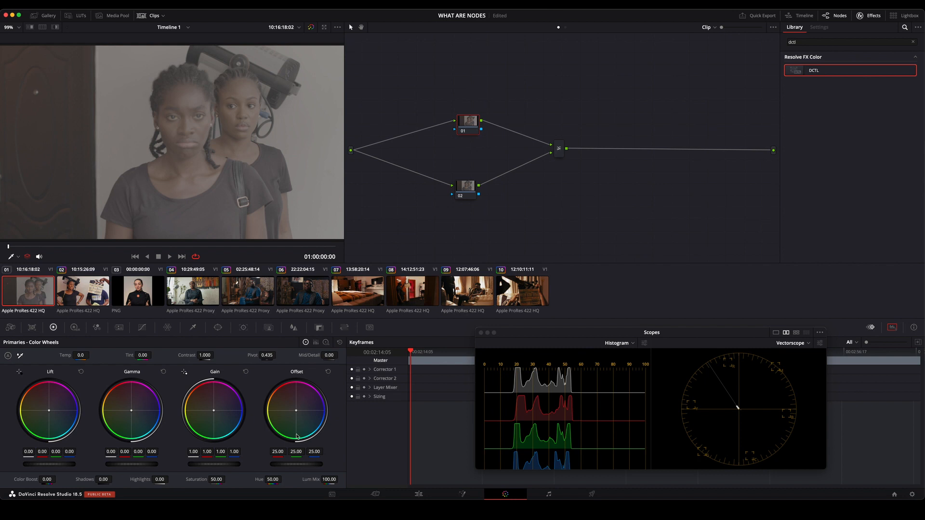
# Increase the saturation of node 01, disable and re-enable layer node 02 to compare the result, and move node 02 closer to node 01.
pyautogui.moveTo(227, 479); pyautogui.dragTo(232, 479)
pyautogui.click(467, 190)
pyautogui.click(462, 197)
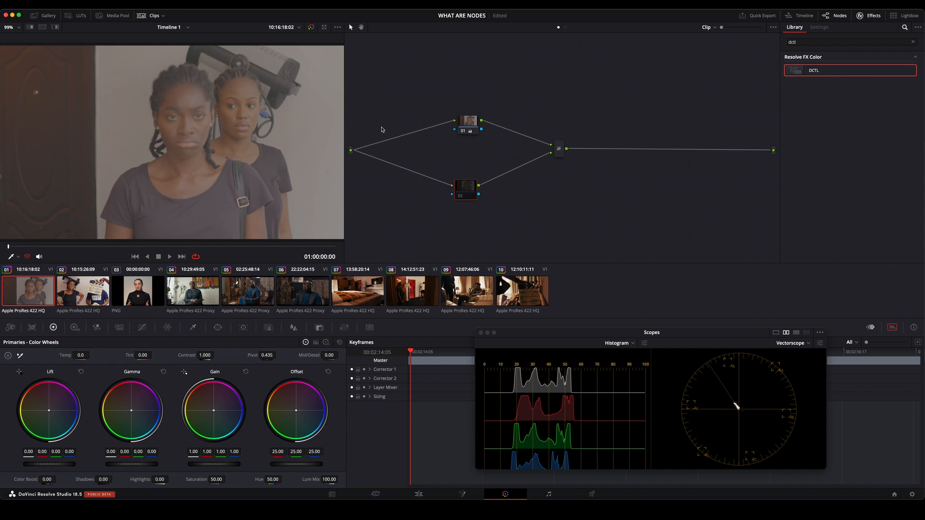
pyautogui.click(462, 196)
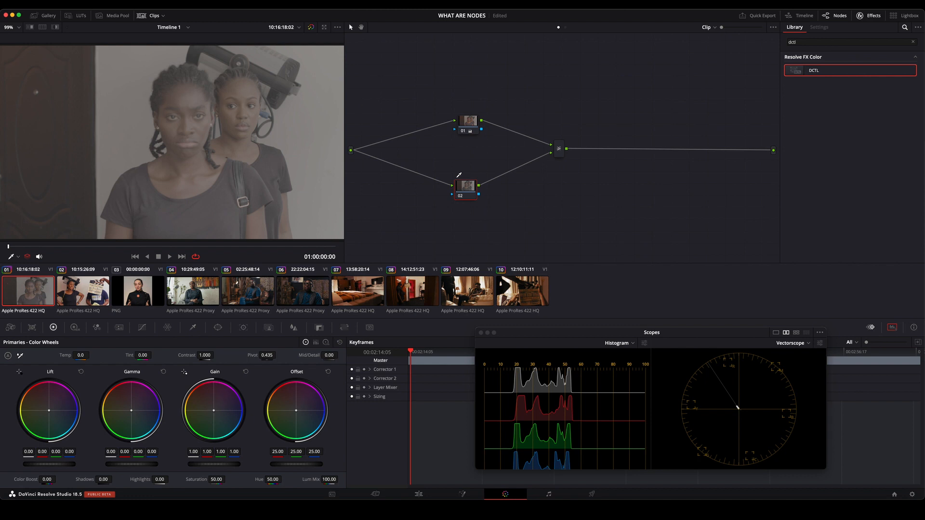
pyautogui.moveTo(468, 186)
pyautogui.mouseDown()
pyautogui.moveTo(468, 89)
pyautogui.moveTo(467, 170)
pyautogui.mouseUp()
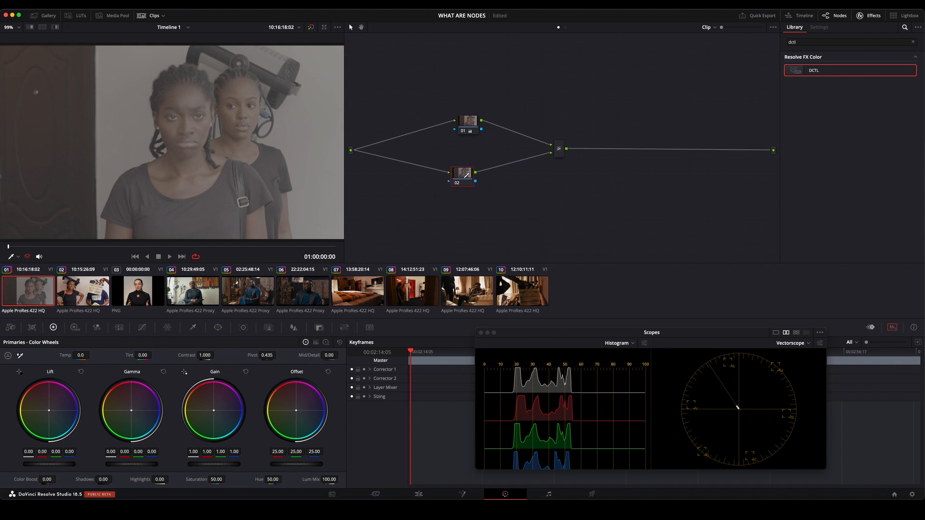
# Line up node 01 above node 02 and add a third layer node below them feeding the layer mixer.
pyautogui.moveTo(471, 121); pyautogui.dragTo(465, 127)
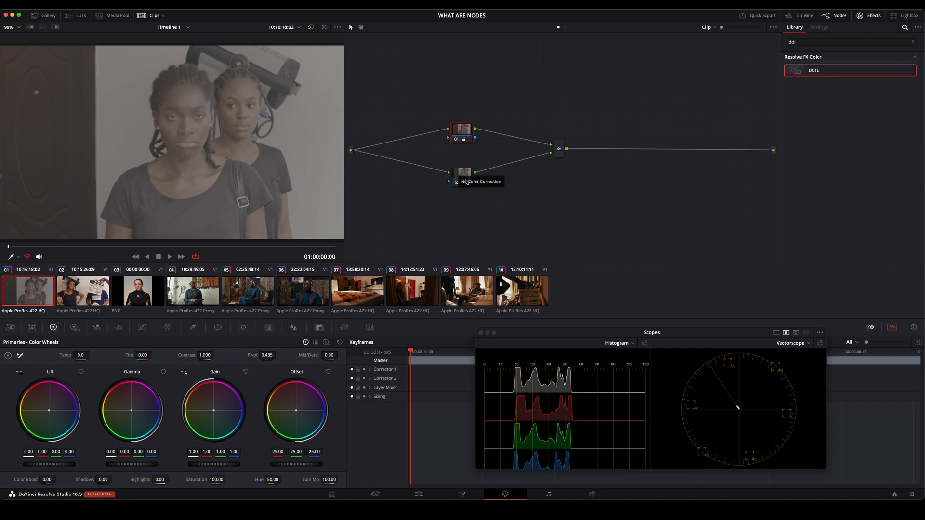
pyautogui.moveTo(464, 175); pyautogui.dragTo(461, 224)
pyautogui.hotkey('alt', 'l')
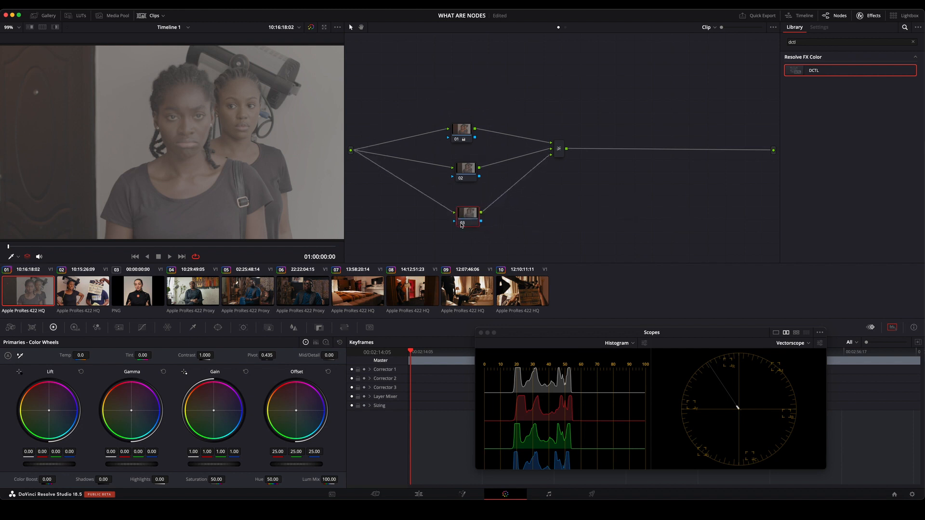
# Disable and re-enable layer nodes 02 and 03 to compare the result, and shift both nodes slightly into a column.
pyautogui.click(461, 179)
pyautogui.moveTo(469, 218); pyautogui.dragTo(460, 220)
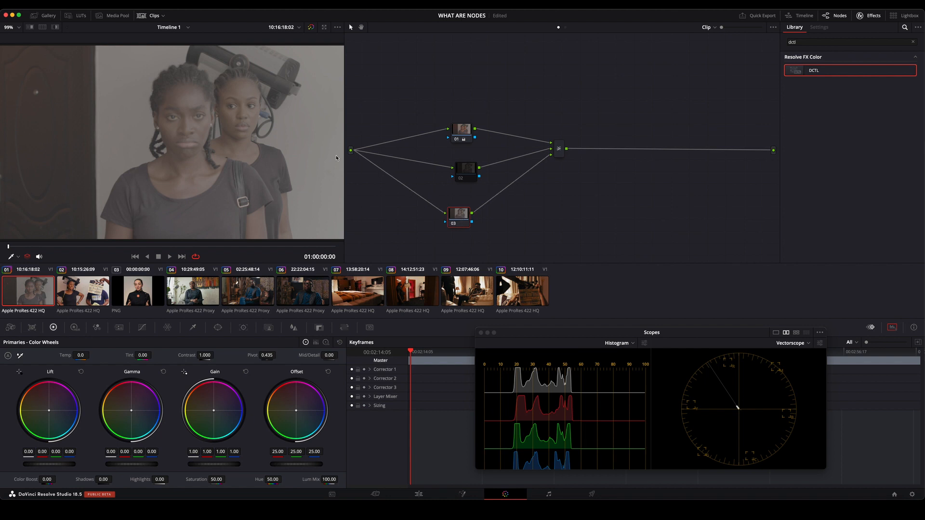
pyautogui.click(454, 223)
pyautogui.click(455, 223)
pyautogui.moveTo(468, 169); pyautogui.dragTo(458, 167)
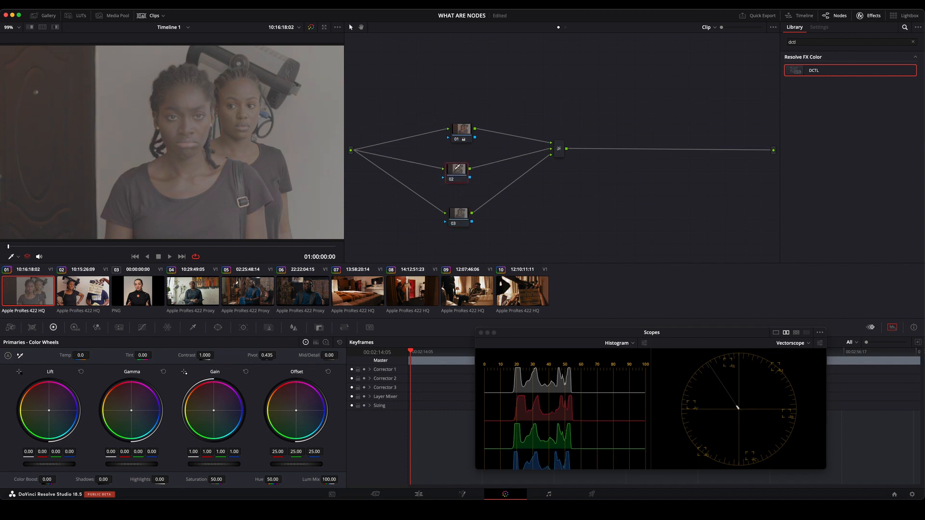
# Disable layer nodes 02 and 03, re-enable node 02, and adjust the spacing of nodes 01 and 03.
pyautogui.moveTo(461, 213); pyautogui.dragTo(468, 202)
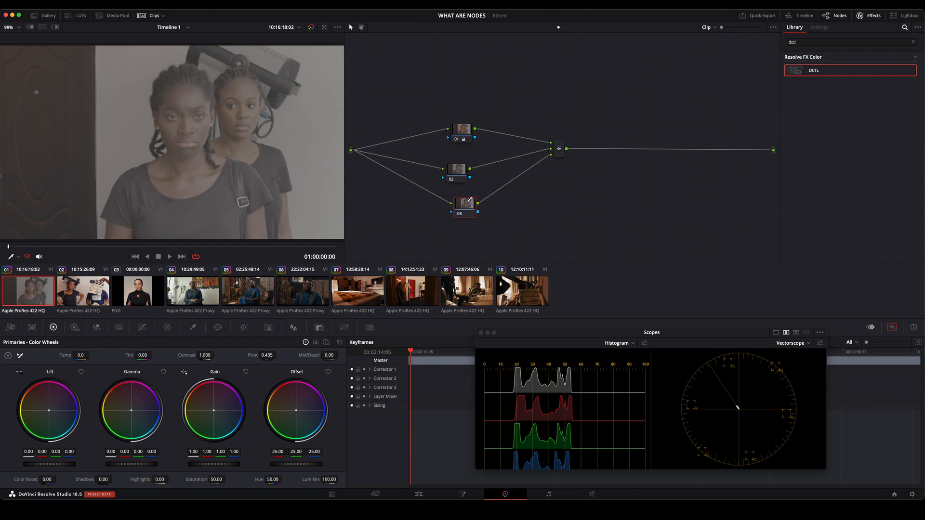
pyautogui.click(460, 214)
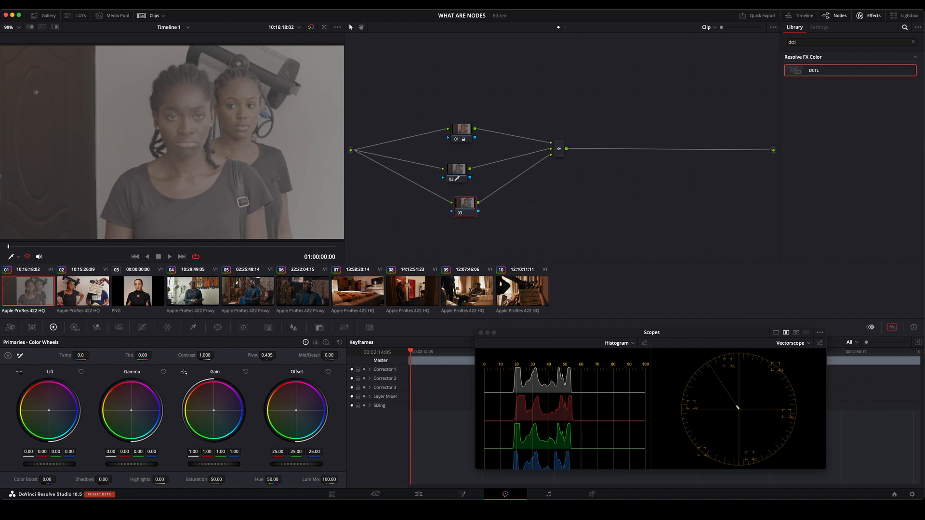
pyautogui.click(453, 181)
pyautogui.moveTo(471, 130); pyautogui.dragTo(484, 127)
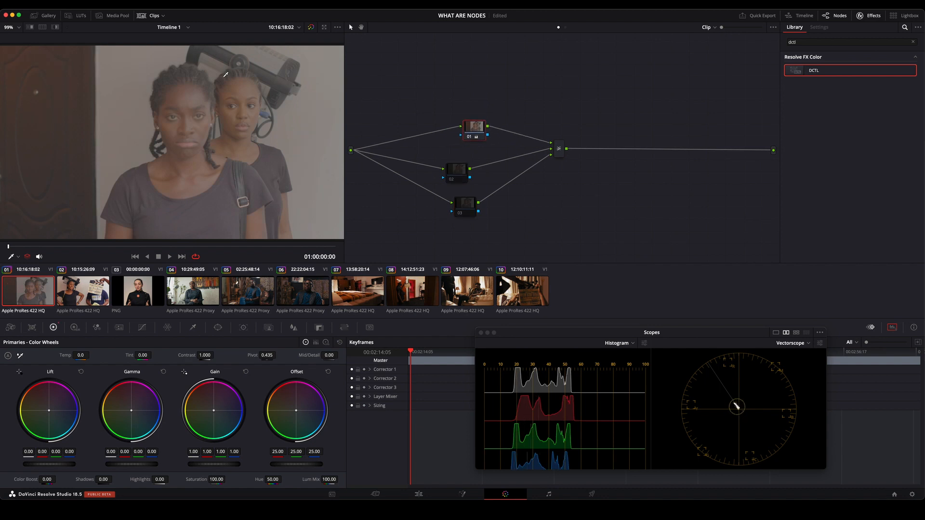
pyautogui.click(454, 179)
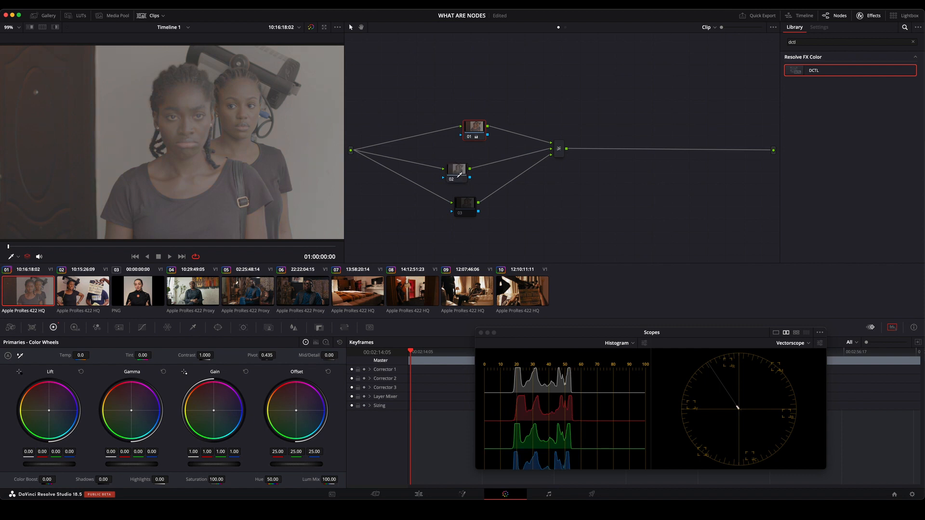
# Try sampling the rear woman's face and hair area with the HSL qualifier on node 01, and undo the samples.
pyautogui.click(193, 327)
pyautogui.click(232, 115)
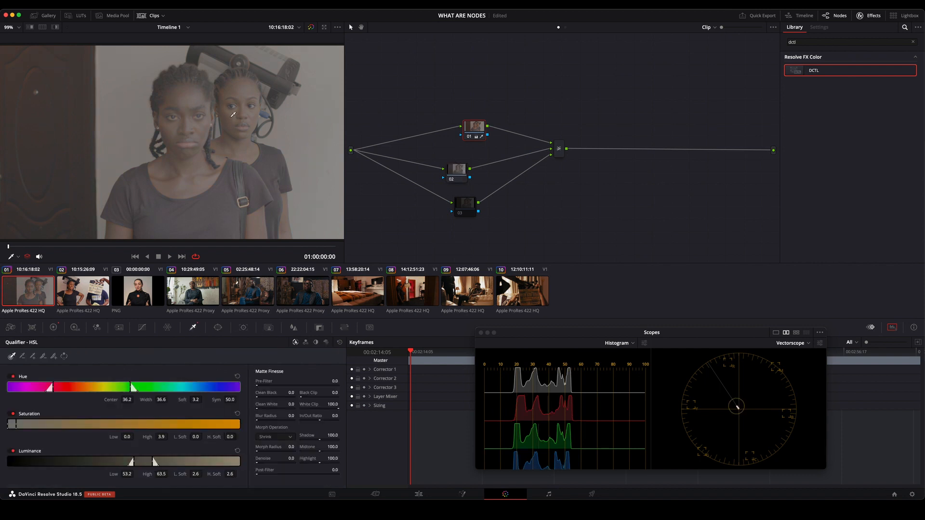
pyautogui.click(243, 78)
pyautogui.click(246, 84)
pyautogui.press('super+z')
pyautogui.press('super+z')
pyautogui.press('super+z')
pyautogui.press('super+z')
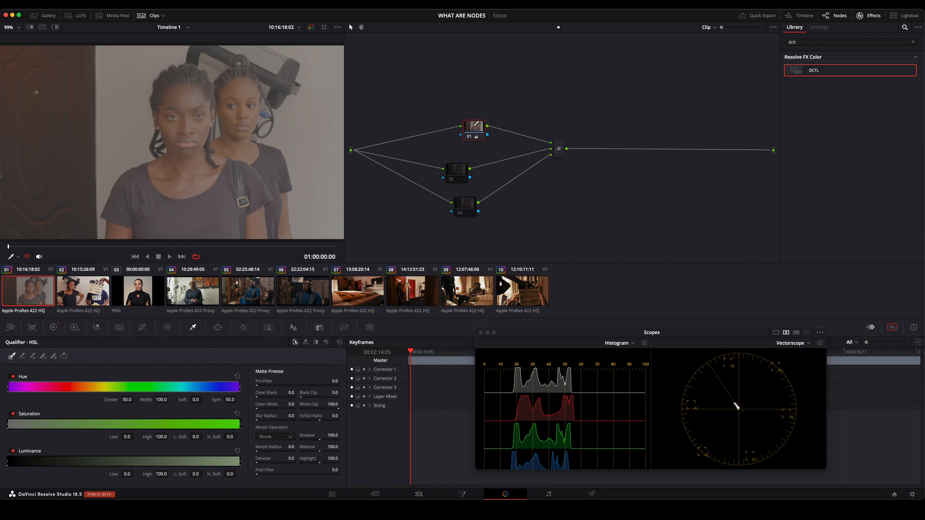
# Enable node 02, sample the rear woman's upper forehead with the HSL qualifier, and move node 02 directly below node 01.
pyautogui.click(456, 173)
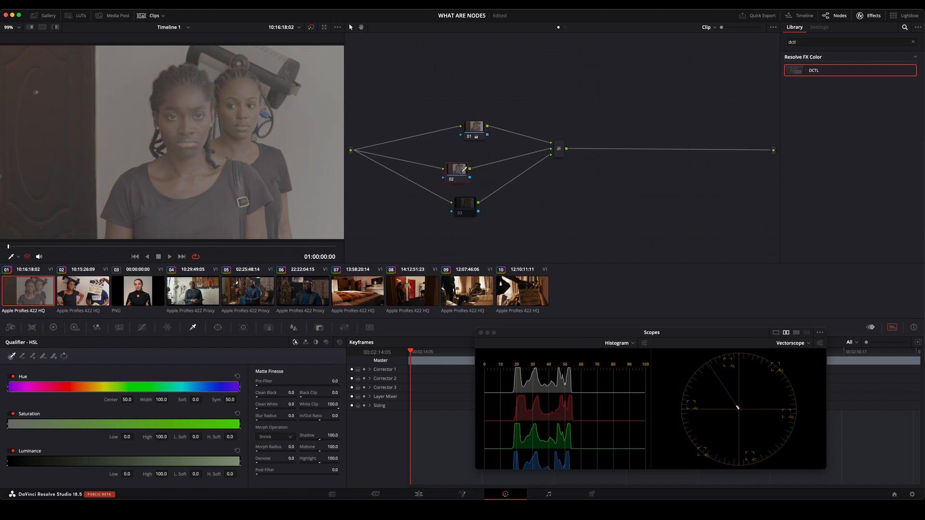
pyautogui.click(237, 87)
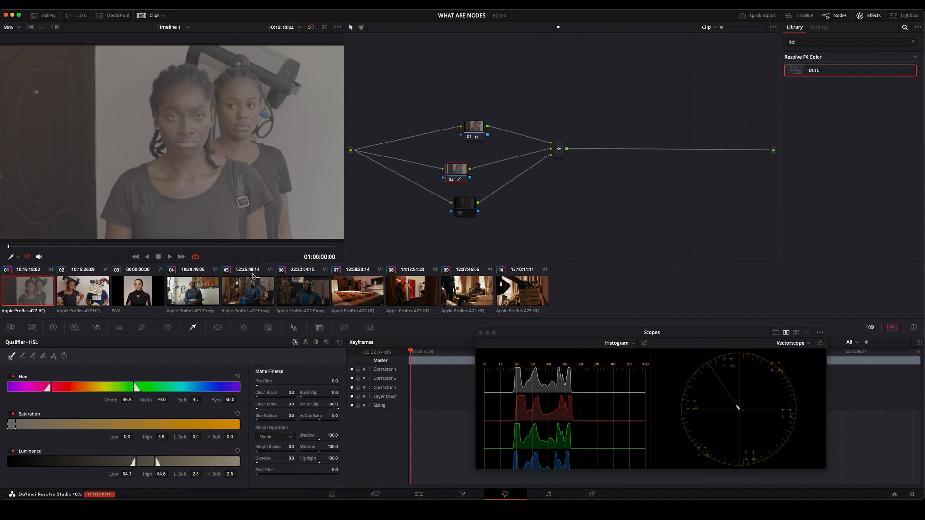
pyautogui.click(475, 129)
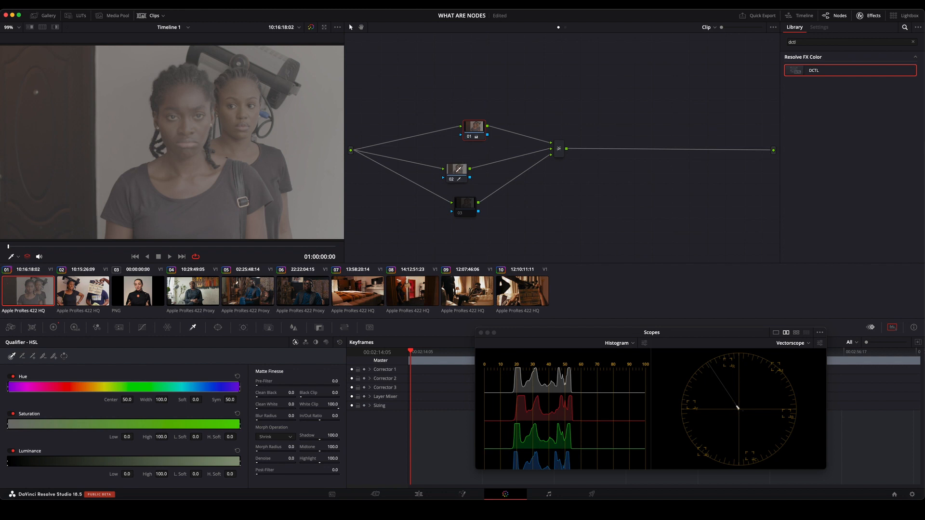
pyautogui.moveTo(460, 167); pyautogui.dragTo(481, 157)
# Reset all grades and nodes, and reposition the single node 01.
pyautogui.rightClick(511, 88)
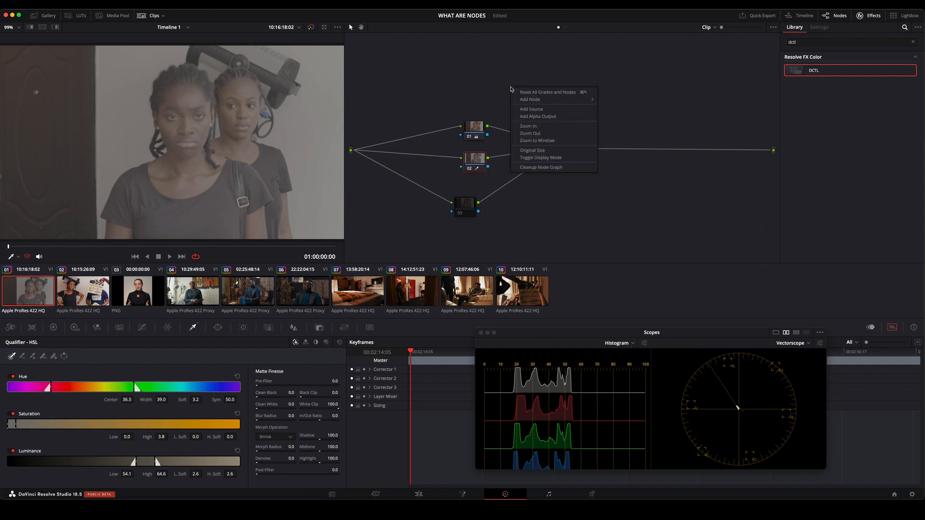
pyautogui.click(535, 91)
pyautogui.moveTo(450, 103); pyautogui.dragTo(479, 106)
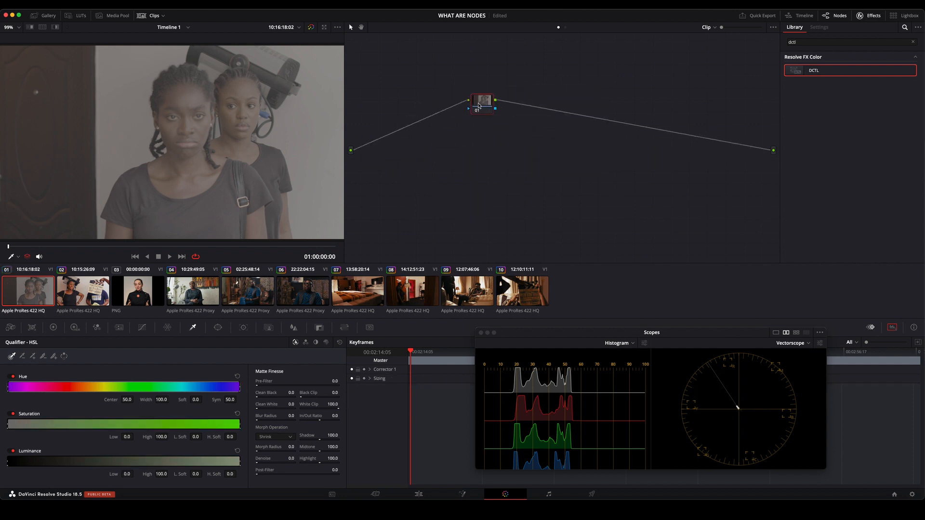
# Add a layer node to node 01, try rearranging the layer setup, and return the graph to a single node.
pyautogui.hotkey('alt', 'l')
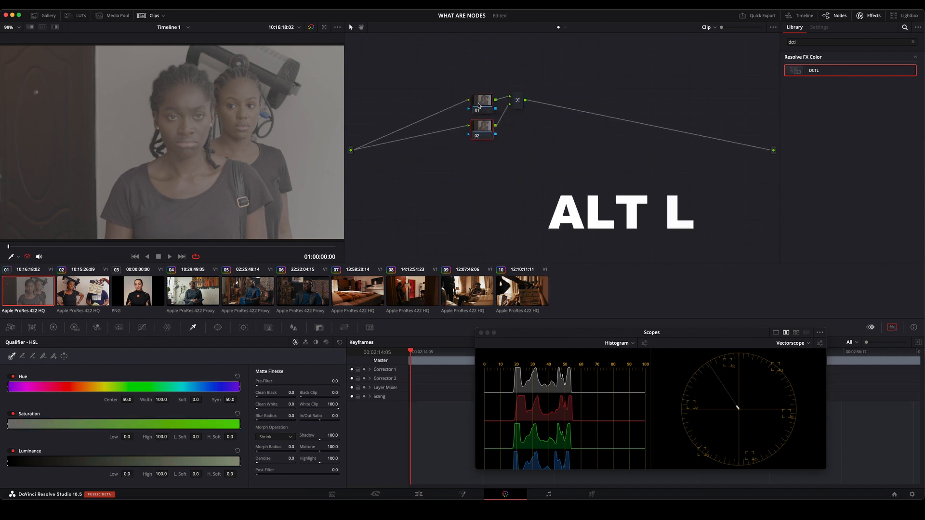
pyautogui.moveTo(518, 109); pyautogui.dragTo(494, 151)
pyautogui.click(529, 119)
pyautogui.moveTo(529, 118); pyautogui.dragTo(531, 133)
pyautogui.rightClick(557, 79)
pyautogui.click(505, 81)
pyautogui.hotkey('ctrl', 'z')
# Add an outside node to node 01 and spread the two nodes apart so both connections between them show clearly.
pyautogui.rightClick(452, 98)
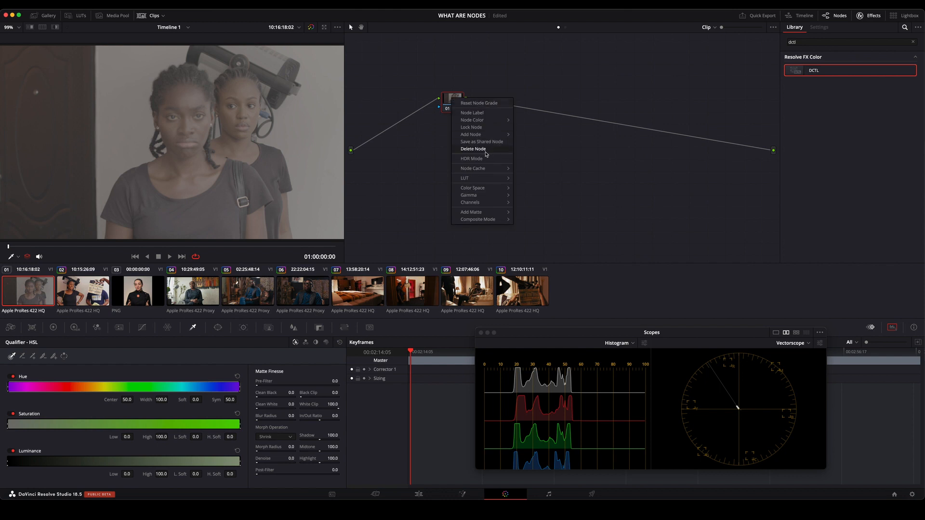
pyautogui.moveTo(477, 136)
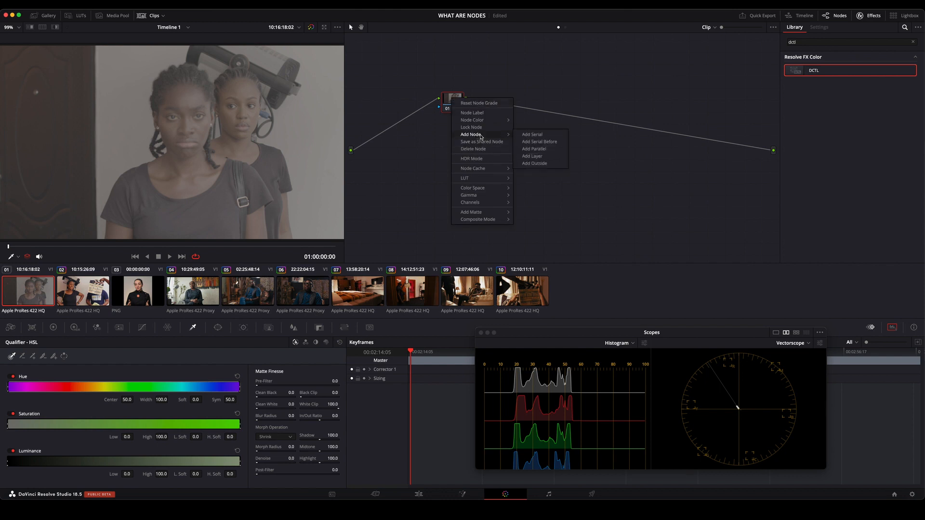
pyautogui.click(546, 166)
pyautogui.moveTo(488, 102); pyautogui.dragTo(610, 109)
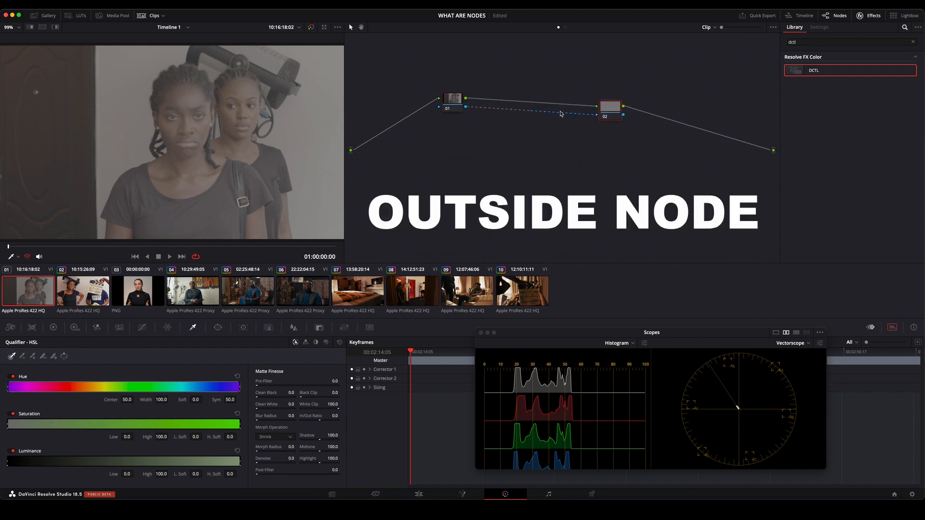
pyautogui.moveTo(615, 114); pyautogui.dragTo(619, 98)
pyautogui.moveTo(455, 99); pyautogui.dragTo(457, 96)
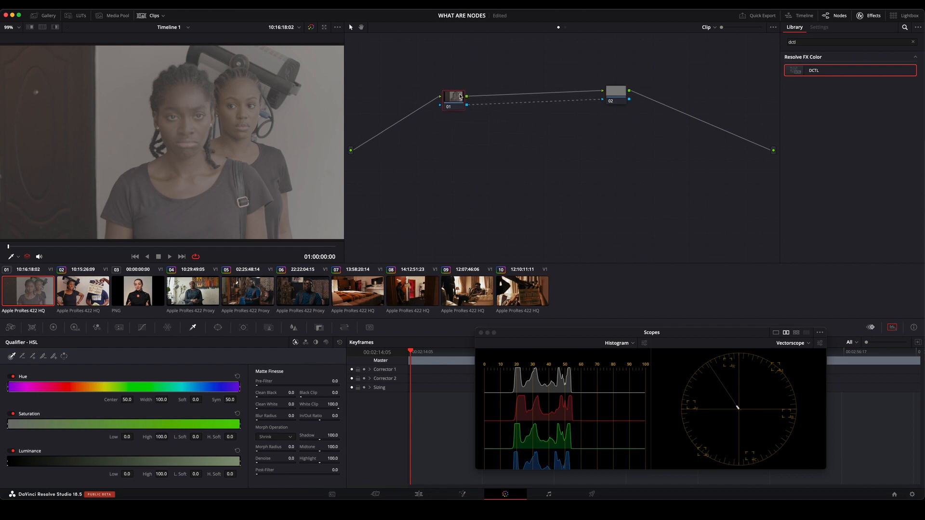
pyautogui.moveTo(613, 98); pyautogui.dragTo(614, 108)
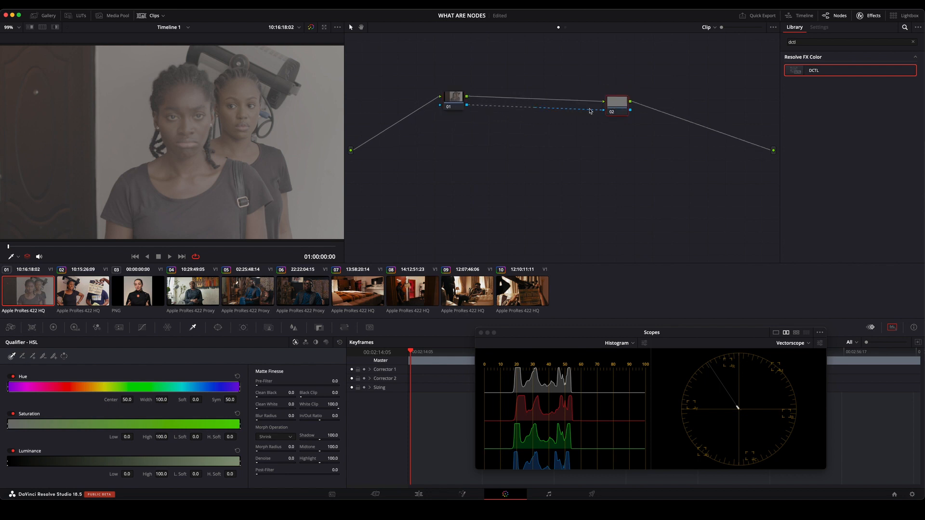
pyautogui.moveTo(458, 99); pyautogui.dragTo(454, 117)
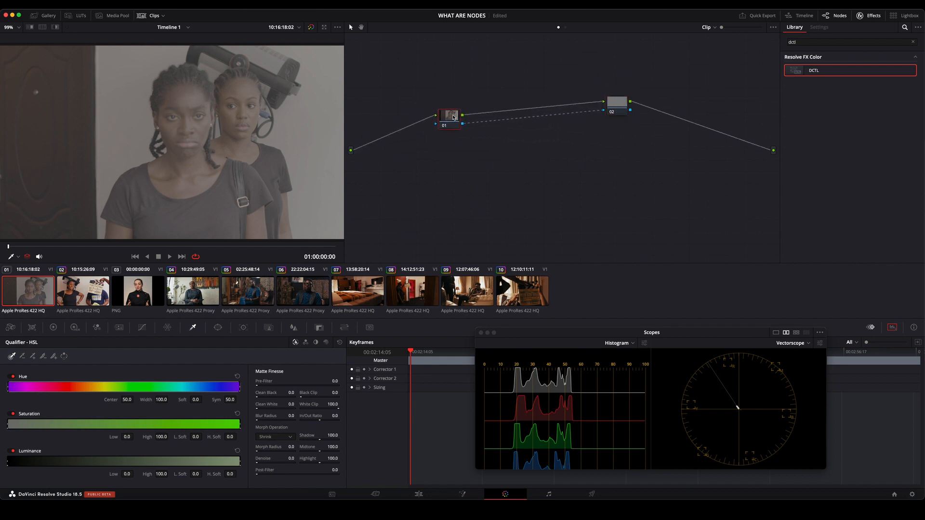
# Add a circular window to node 01 stretched into a wide ellipse over both faces, and shift its Offset toward blue.
pyautogui.click(218, 327)
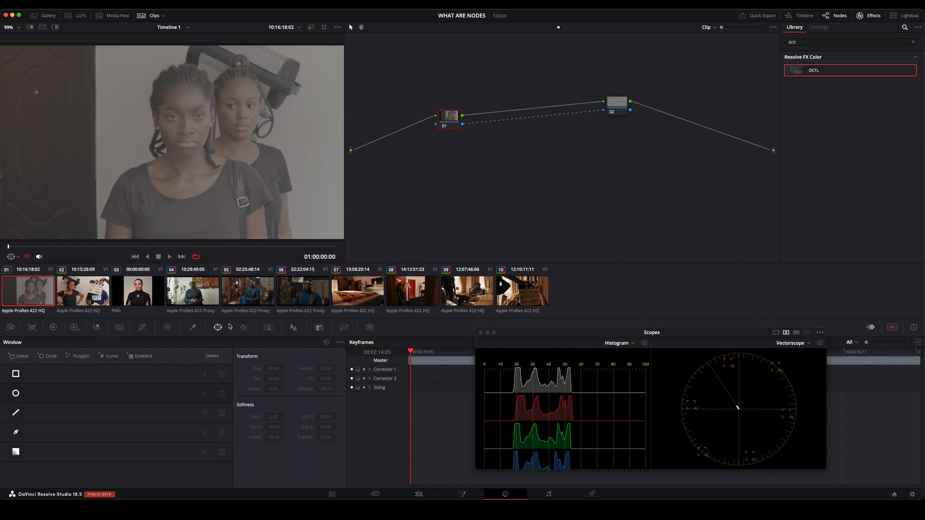
pyautogui.click(15, 393)
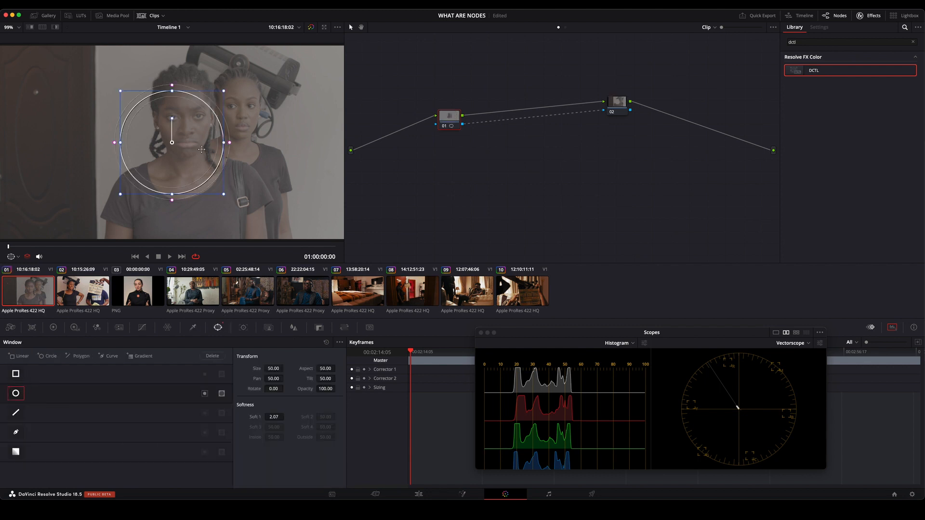
pyautogui.moveTo(223, 142); pyautogui.dragTo(313, 133)
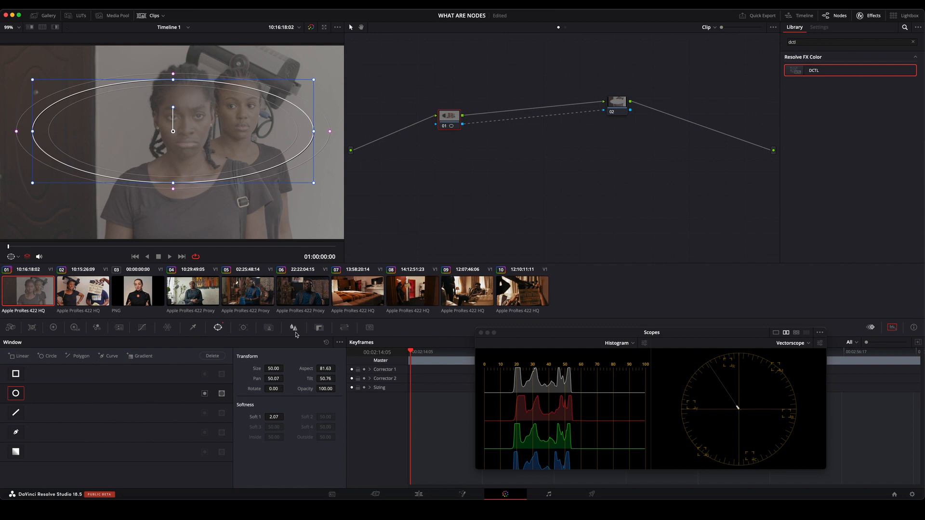
pyautogui.click(53, 328)
pyautogui.moveTo(298, 412); pyautogui.dragTo(312, 410)
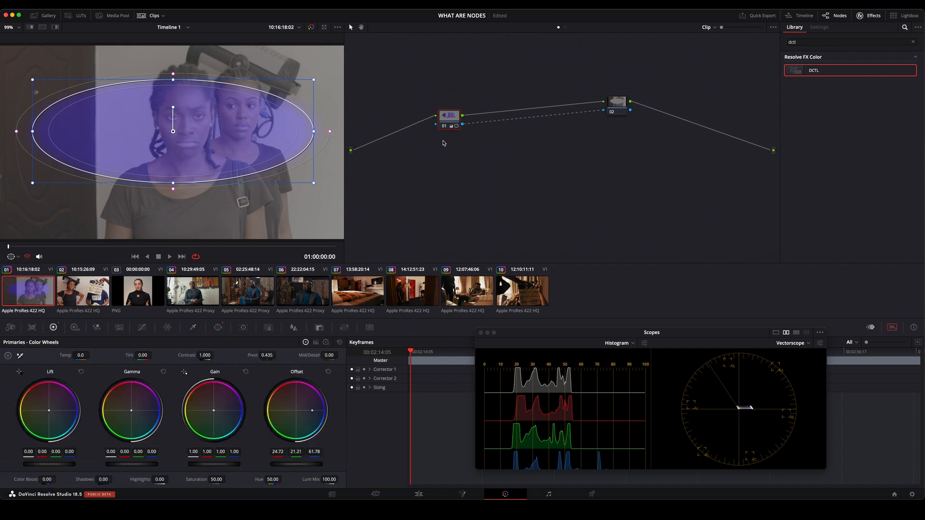
# Delete outside node 02 so that only the windowed node 01 remains.
pyautogui.moveTo(617, 103); pyautogui.dragTo(616, 129)
pyautogui.rightClick(445, 117)
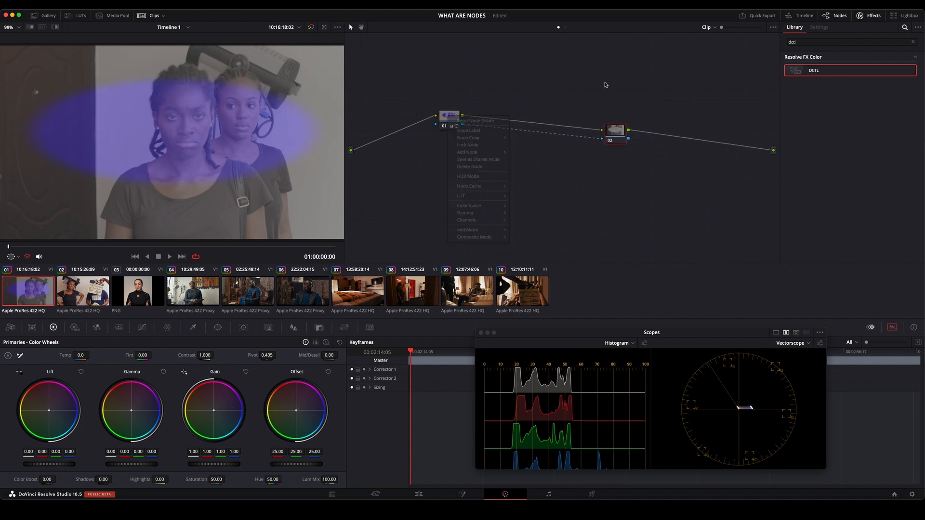
pyautogui.press('Delete')
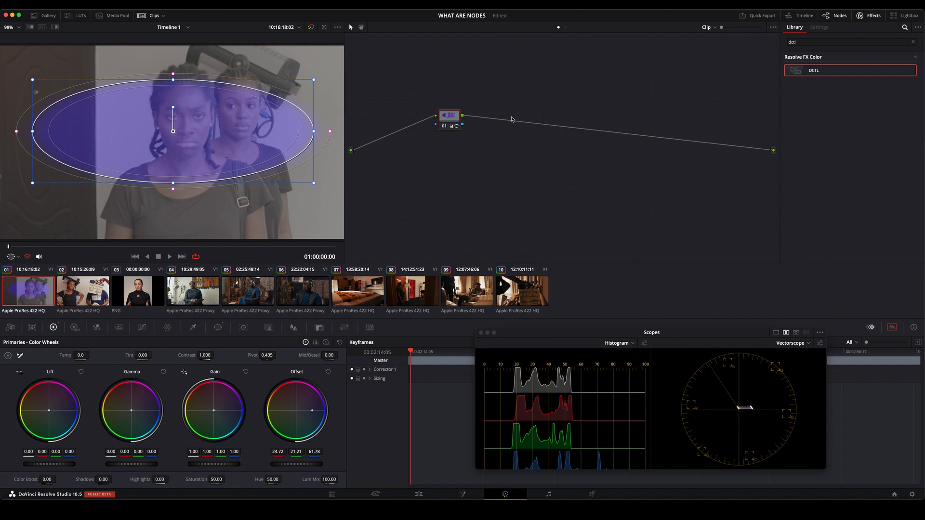
# Add an outside node to the windowed blue node 01 again, and spread the two nodes apart.
pyautogui.rightClick(447, 116)
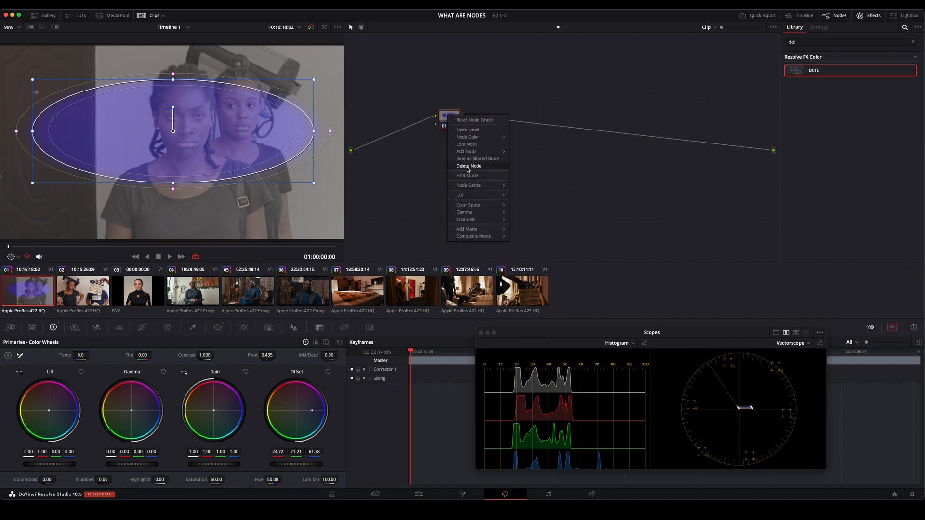
pyautogui.moveTo(469, 152)
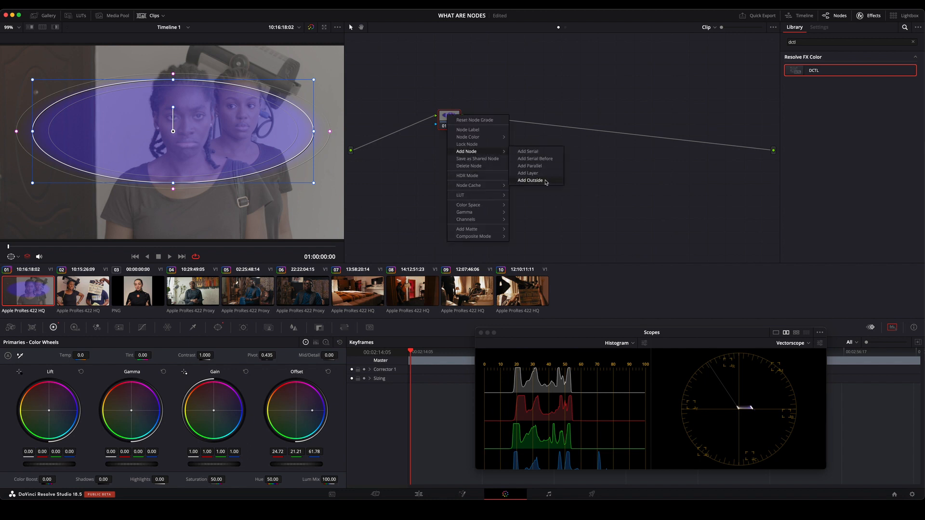
pyautogui.click(545, 180)
pyautogui.moveTo(492, 119); pyautogui.dragTo(607, 121)
pyautogui.moveTo(451, 127); pyautogui.dragTo(446, 109)
# Shift the Offset of outside node 02 toward yellow, to about 27.3, 29.1 and -26.9, and view the whole frame.
pyautogui.click(608, 119)
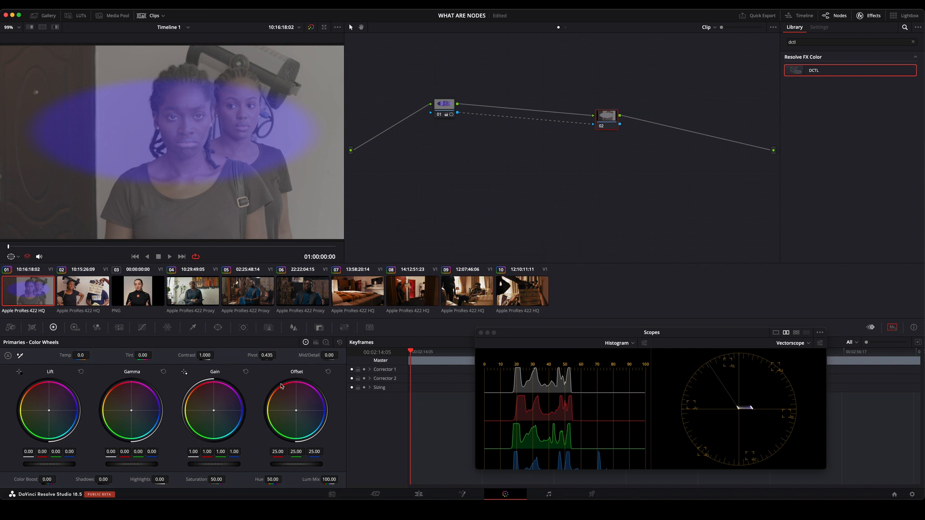
pyautogui.moveTo(296, 412); pyautogui.dragTo(273, 409)
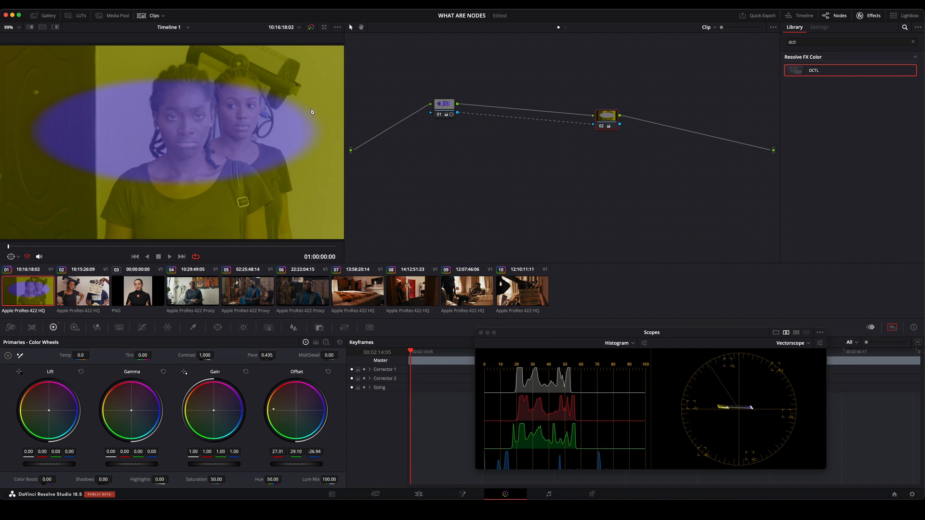
pyautogui.scroll(-3, 312, 114)
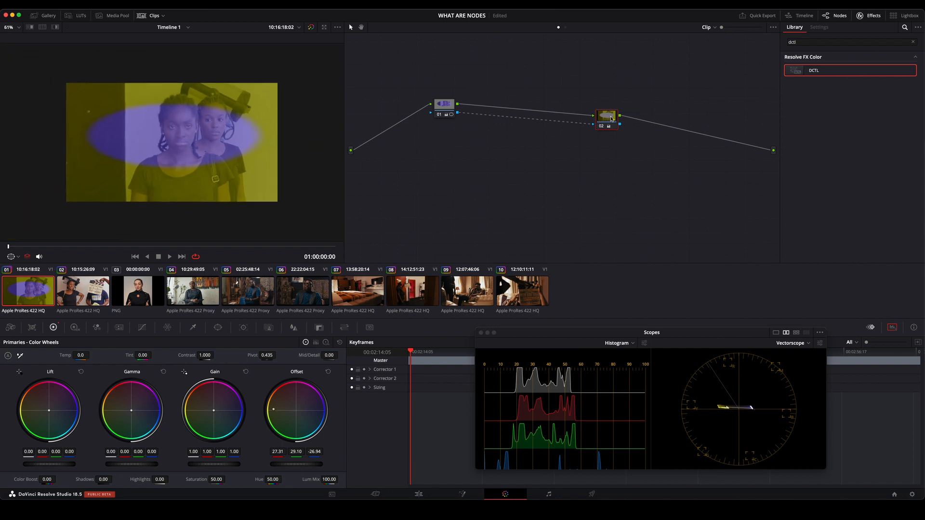
# Alternate between nodes 01 and 02 to compare the area inside the window with the area outside it.
pyautogui.click(442, 108)
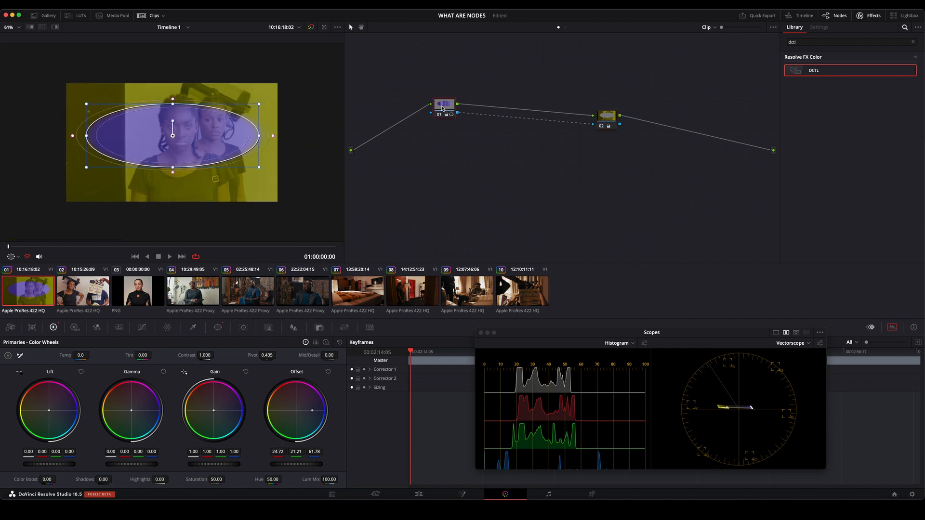
pyautogui.moveTo(452, 107); pyautogui.dragTo(448, 104)
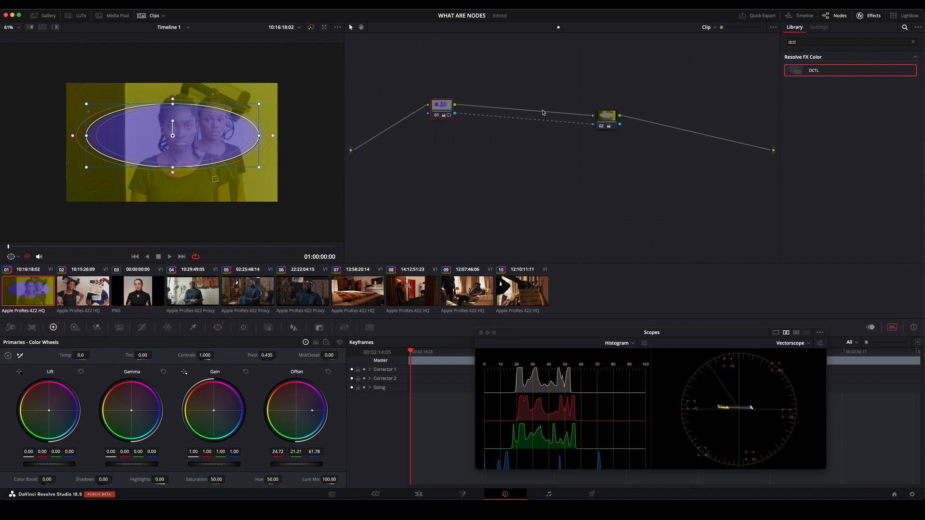
pyautogui.click(609, 120)
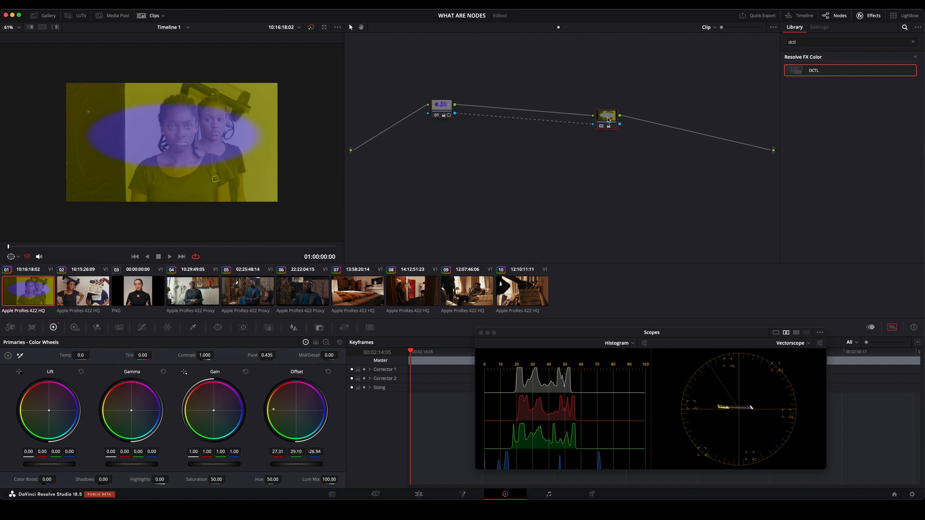
pyautogui.click(446, 110)
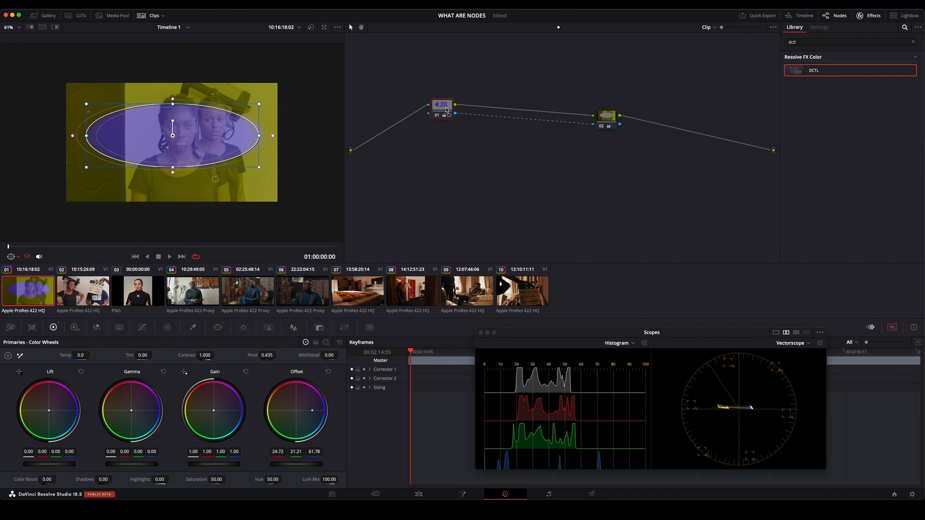
pyautogui.click(608, 122)
# Delete the yellow outside node 02, keeping the windowed blue node 01.
pyautogui.click(442, 108)
pyautogui.click(608, 116)
pyautogui.press('Delete')
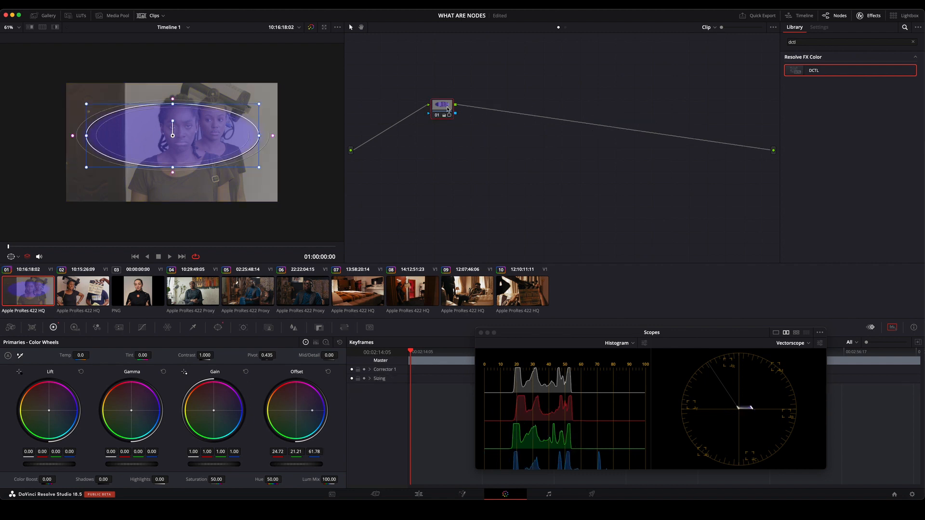
# Add an outside node to windowed blue node 01, spread the two apart, and reset all grades and nodes.
pyautogui.hotkey('alt', 's')
pyautogui.moveTo(483, 109); pyautogui.dragTo(598, 112)
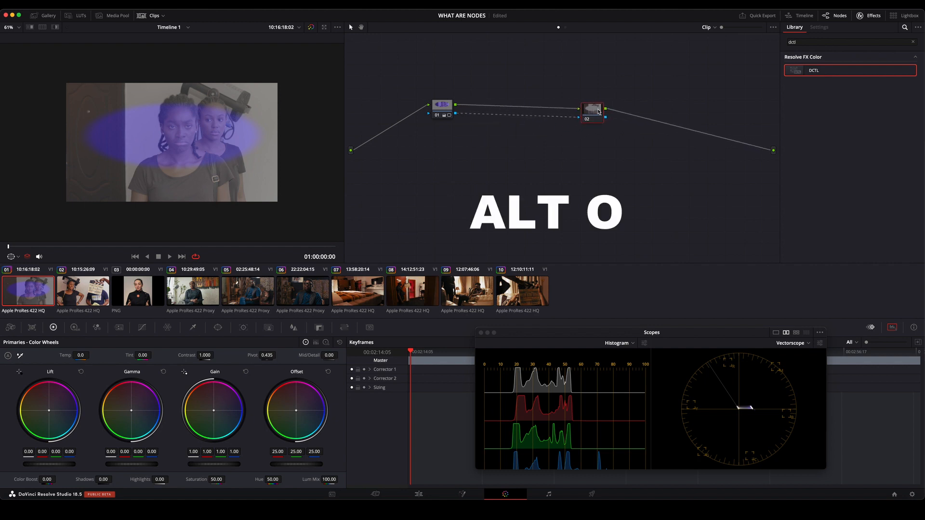
pyautogui.rightClick(501, 148)
pyautogui.click(516, 150)
pyautogui.moveTo(452, 104); pyautogui.dragTo(488, 109)
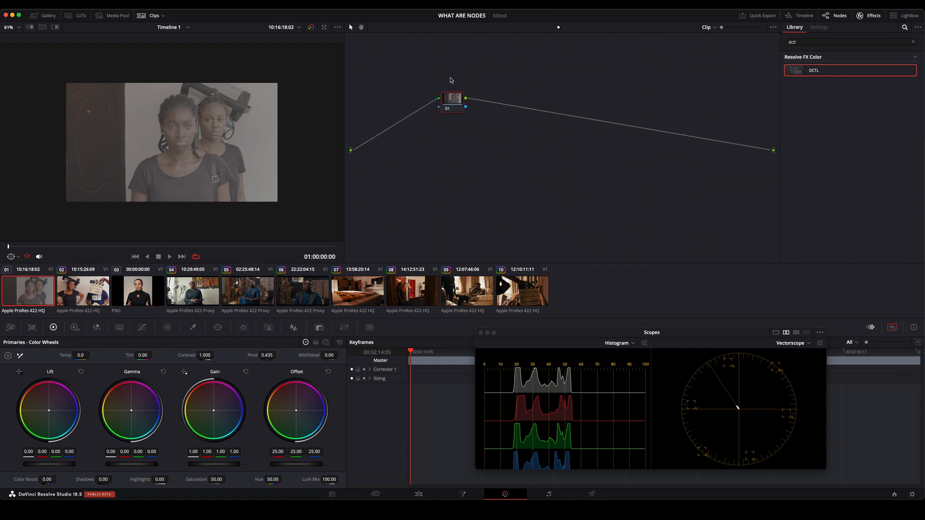
# Add an unconnected Combiner node, disconnect node 01 from the graph output, and place the combiner below and beyond node 01.
pyautogui.rightClick(513, 67)
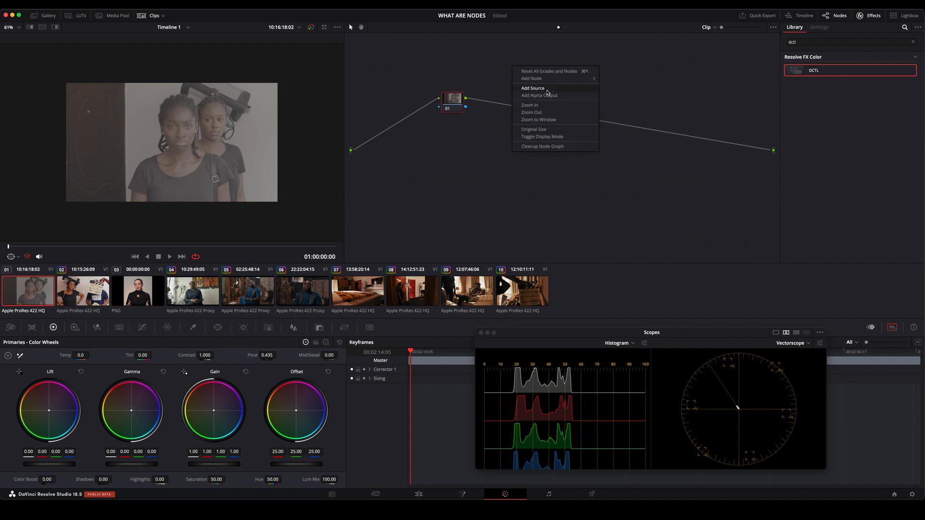
pyautogui.moveTo(552, 80)
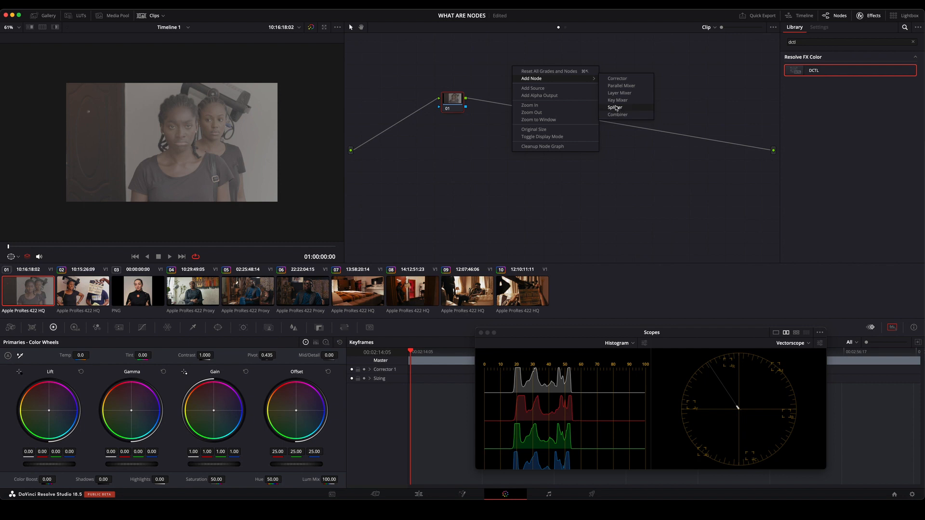
pyautogui.click(631, 117)
pyautogui.moveTo(514, 75); pyautogui.dragTo(526, 82)
pyautogui.click(761, 148)
pyautogui.moveTo(466, 99); pyautogui.dragTo(531, 69)
pyautogui.click(458, 102)
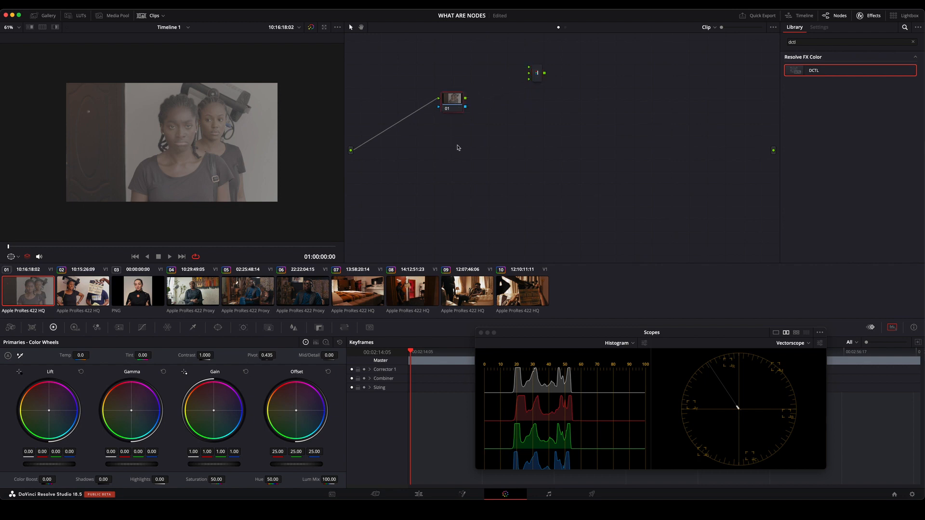
pyautogui.moveTo(537, 76); pyautogui.dragTo(561, 155)
pyautogui.moveTo(462, 102); pyautogui.dragTo(472, 99)
# Add two unconnected Corrector nodes beneath node 01, placing node 04 lowest.
pyautogui.rightClick(473, 124)
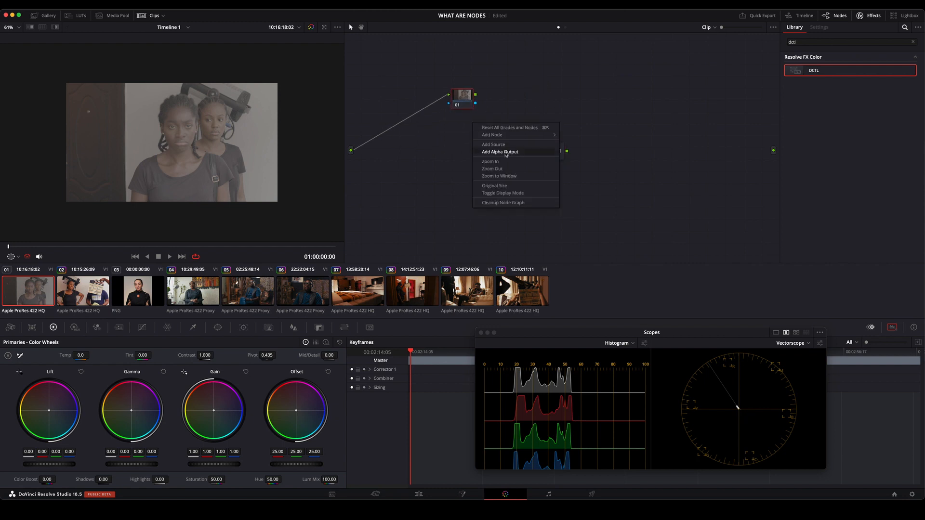
pyautogui.moveTo(504, 136)
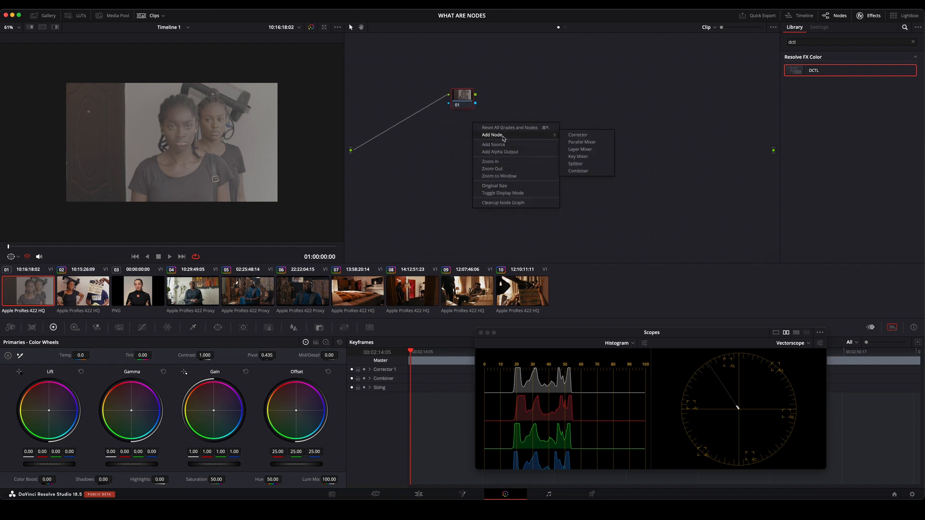
pyautogui.click(577, 136)
pyautogui.rightClick(512, 108)
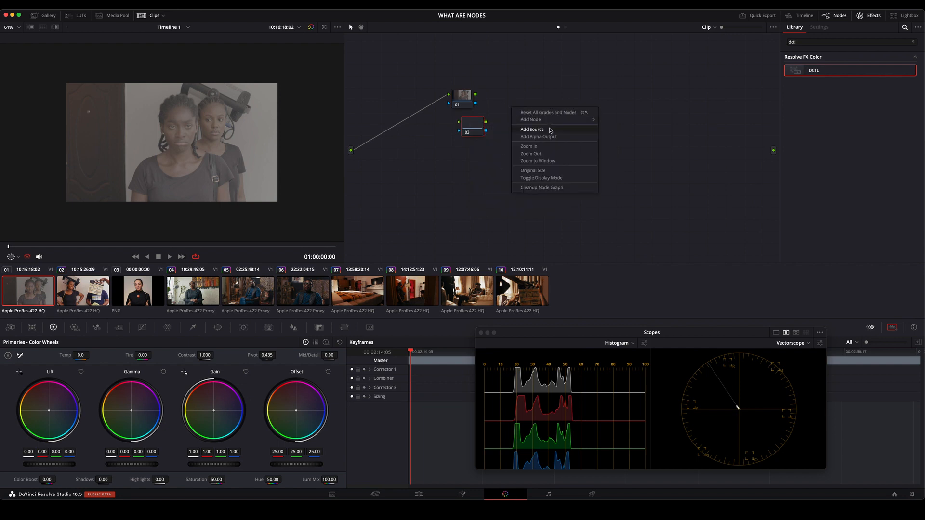
pyautogui.moveTo(547, 123)
pyautogui.click(635, 126)
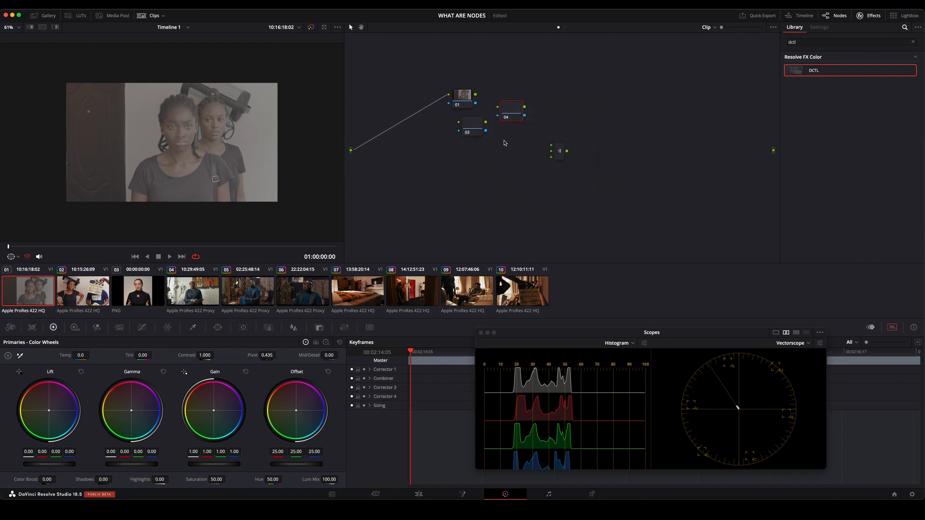
pyautogui.moveTo(511, 112); pyautogui.dragTo(462, 180)
# Connect nodes 01, 03 and 04 from the source to the combiner's three inputs, and link the combiner to the graph output.
pyautogui.moveTo(476, 94); pyautogui.dragTo(551, 146)
pyautogui.moveTo(485, 121); pyautogui.dragTo(552, 152)
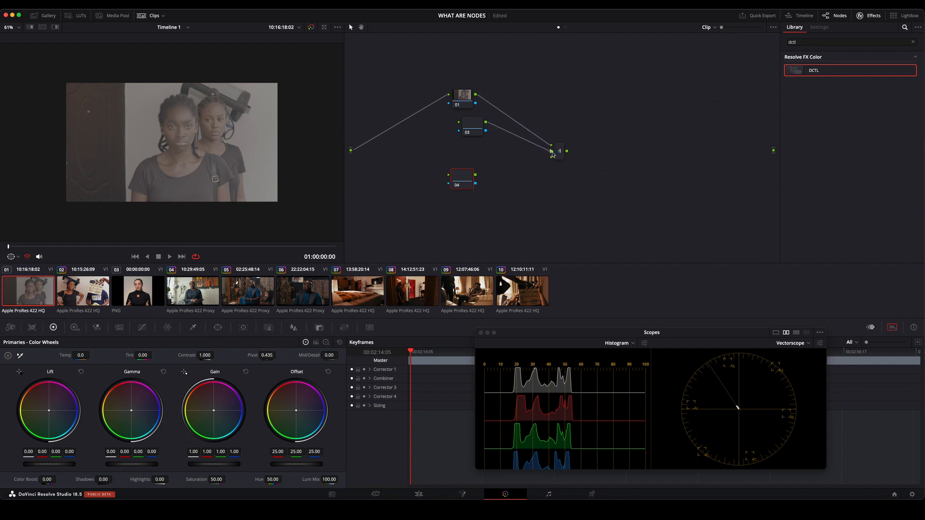
pyautogui.moveTo(477, 176); pyautogui.dragTo(551, 157)
pyautogui.moveTo(454, 126); pyautogui.dragTo(459, 155)
pyautogui.moveTo(567, 151); pyautogui.dragTo(773, 151)
# Arrange nodes 01, 03 and 04 in an evenly spaced column before the combiner.
pyautogui.moveTo(463, 95); pyautogui.dragTo(474, 80)
pyautogui.moveTo(473, 122); pyautogui.dragTo(465, 118)
pyautogui.moveTo(459, 152); pyautogui.dragTo(468, 158)
pyautogui.moveTo(483, 82); pyautogui.dragTo(476, 82)
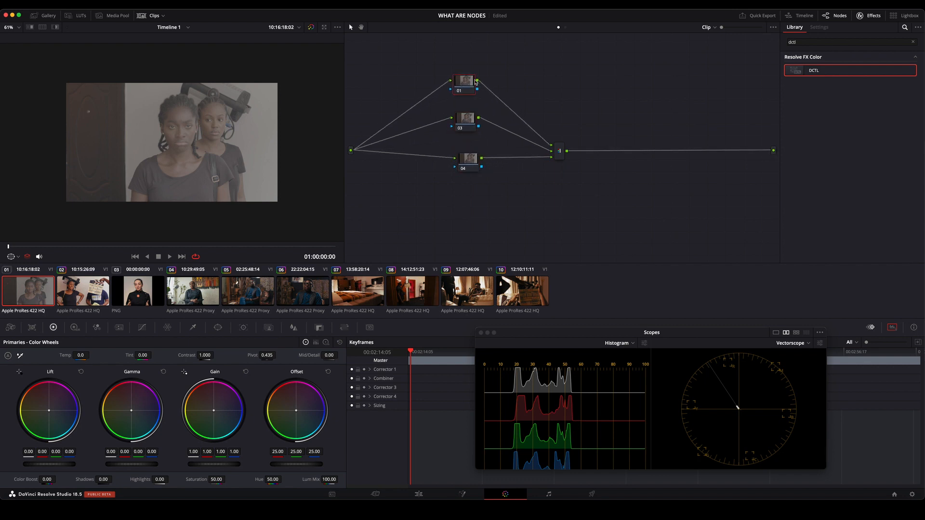
# Raise the overall Offset of node 01 to 67.95 to affect the red channel, and shift the scopes window clear of the color controls.
pyautogui.click(466, 122)
pyautogui.click(475, 163)
pyautogui.click(468, 84)
pyautogui.moveTo(296, 464); pyautogui.dragTo(268, 468)
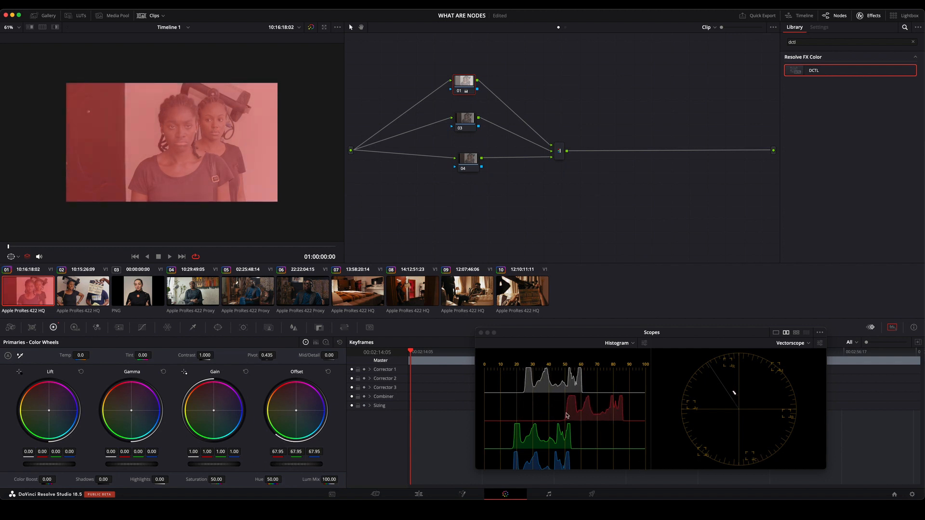
pyautogui.moveTo(585, 339); pyautogui.dragTo(600, 281)
# Raise the overall Offset of node 03 to 53.95 and of node 04 to 52.10.
pyautogui.click(466, 118)
pyautogui.moveTo(296, 465); pyautogui.dragTo(337, 465)
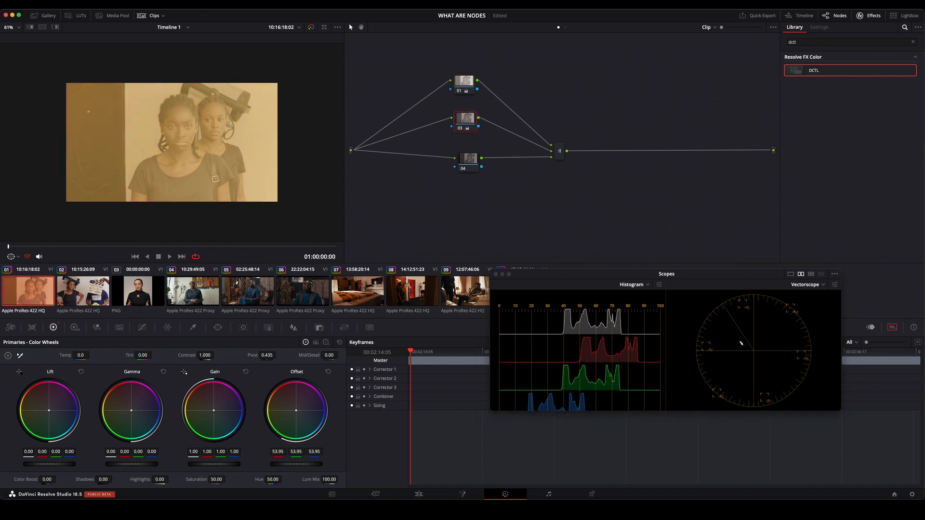
pyautogui.click(476, 161)
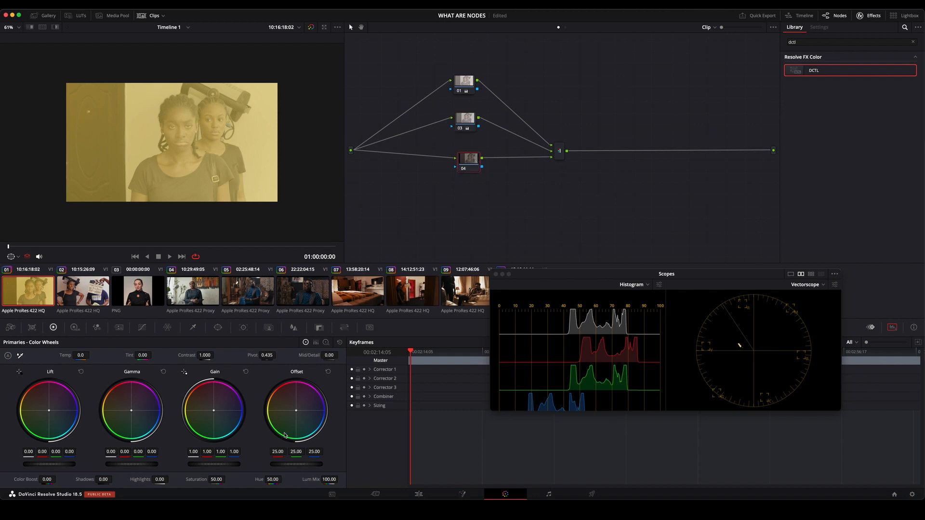
pyautogui.moveTo(296, 465); pyautogui.dragTo(321, 466)
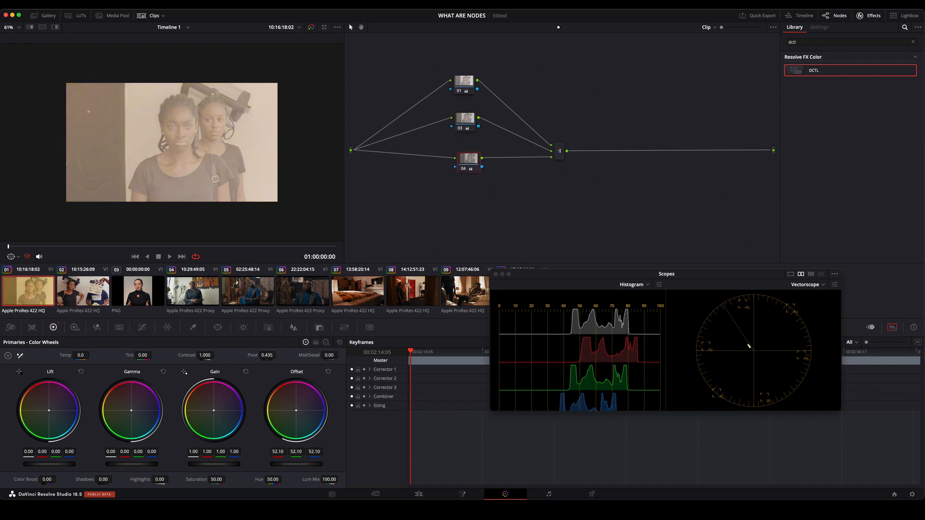
# Reset all grades and nodes, reposition node 01, and move the scopes window below the clip thumbnails.
pyautogui.rightClick(553, 77)
pyautogui.click(589, 80)
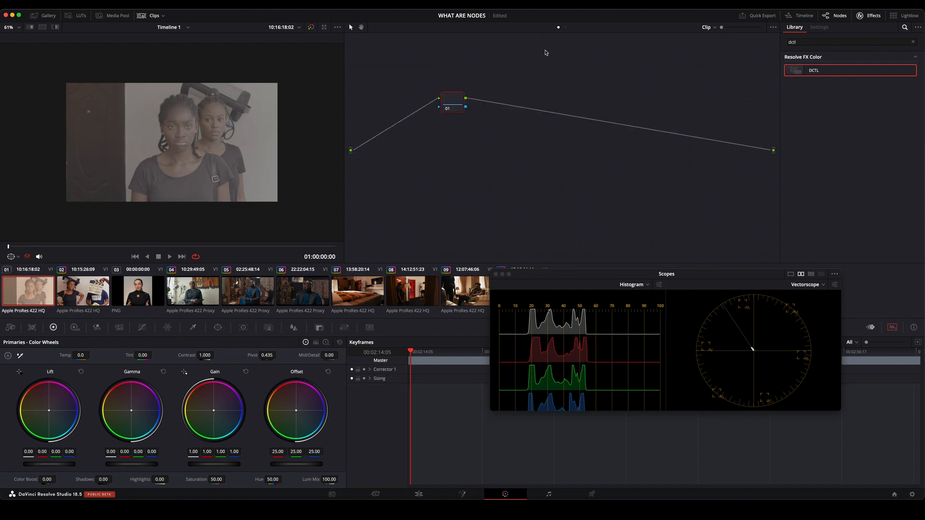
pyautogui.moveTo(458, 97); pyautogui.dragTo(497, 145)
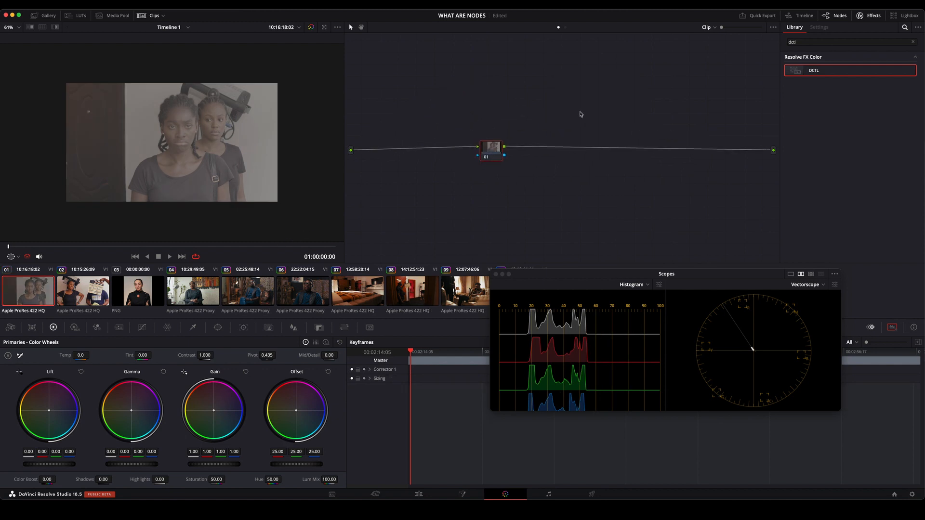
pyautogui.moveTo(489, 150); pyautogui.dragTo(462, 136)
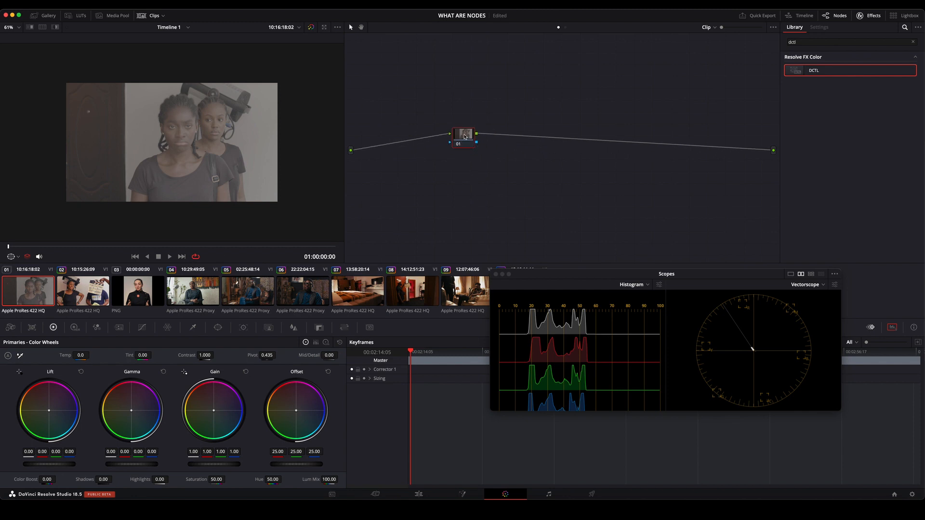
pyautogui.moveTo(553, 275); pyautogui.dragTo(504, 366)
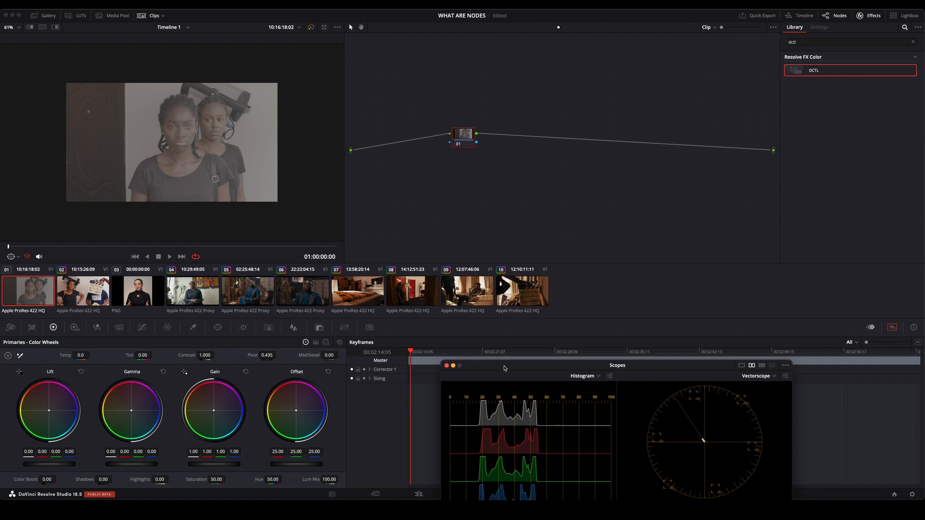
pyautogui.rightClick(504, 169)
pyautogui.click(568, 91)
pyautogui.moveTo(457, 136); pyautogui.dragTo(386, 136)
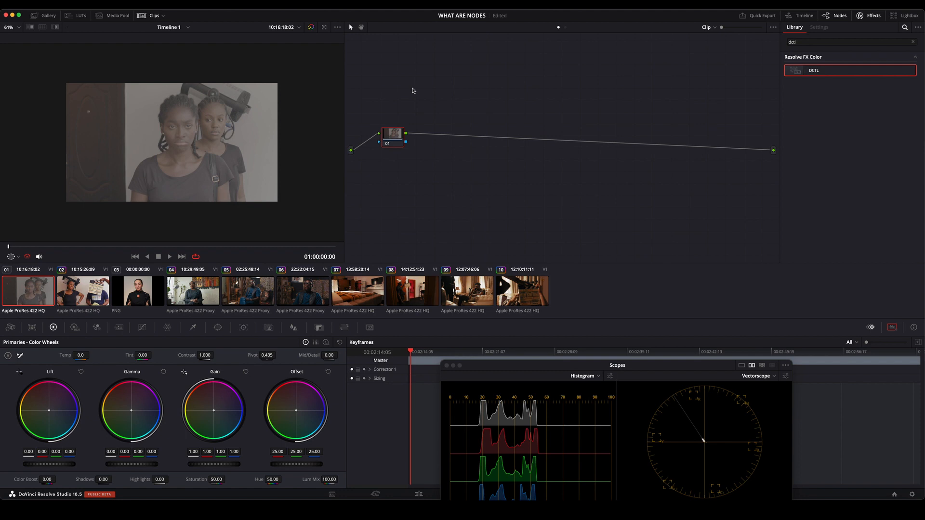
pyautogui.moveTo(398, 137); pyautogui.dragTo(464, 109)
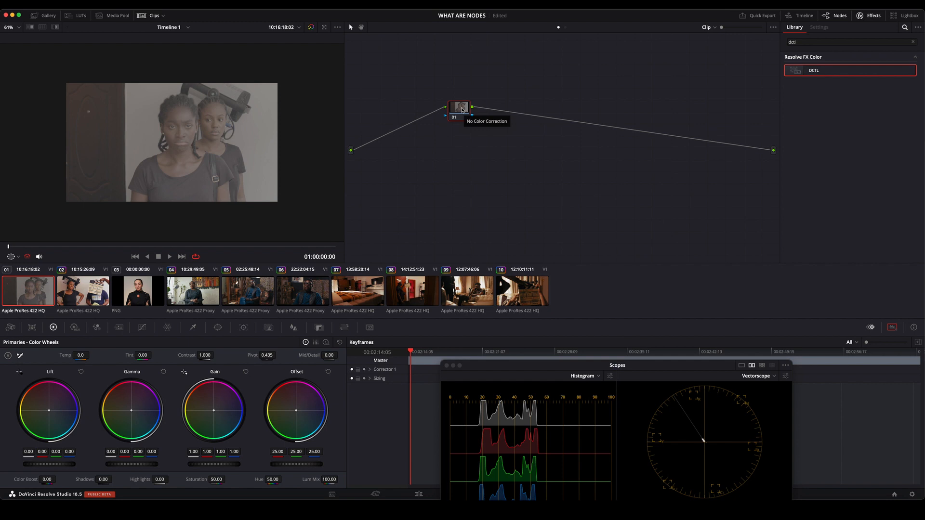
pyautogui.moveTo(465, 107); pyautogui.dragTo(538, 100)
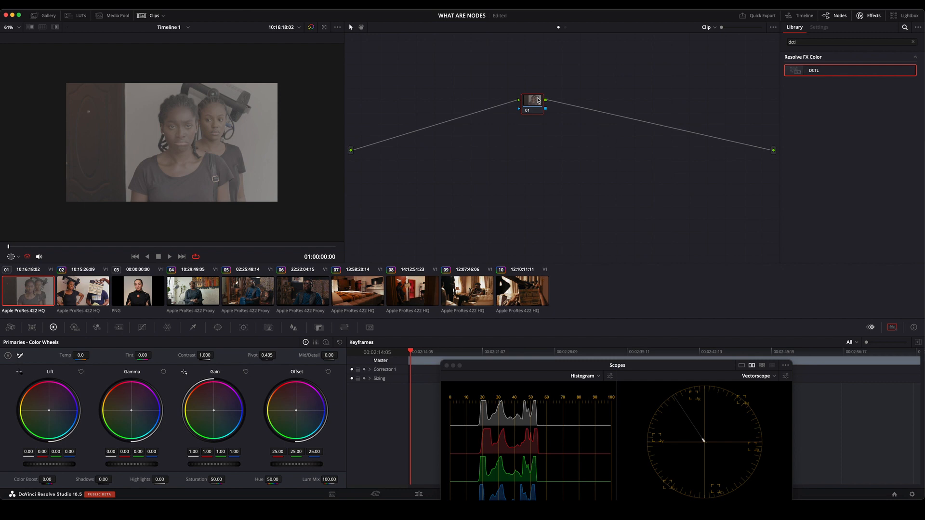
pyautogui.moveTo(529, 103); pyautogui.dragTo(502, 114)
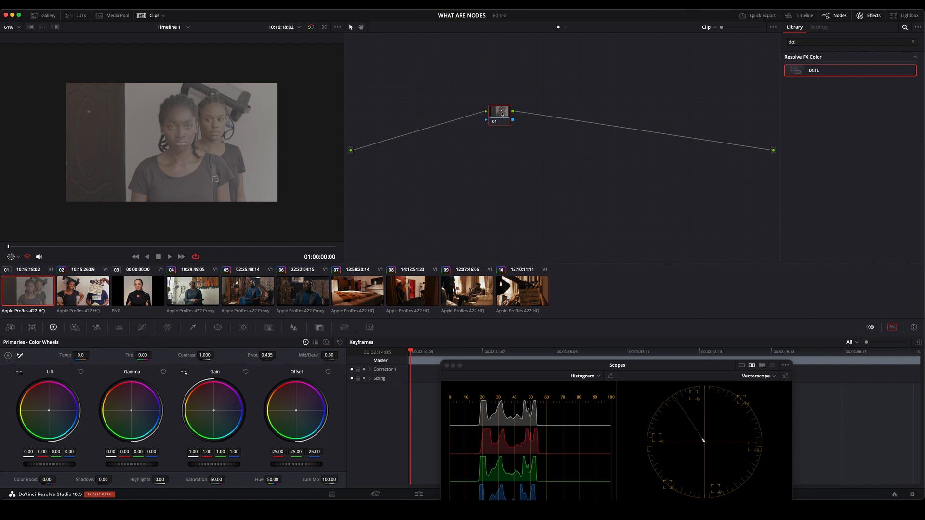
# Add four serial nodes after node 01 and spread the five nodes out along the chain.
pyautogui.hotkey('alt', 's')
pyautogui.hotkey('alt', 's')
pyautogui.hotkey('alt', 's')
pyautogui.hotkey('alt', 's')
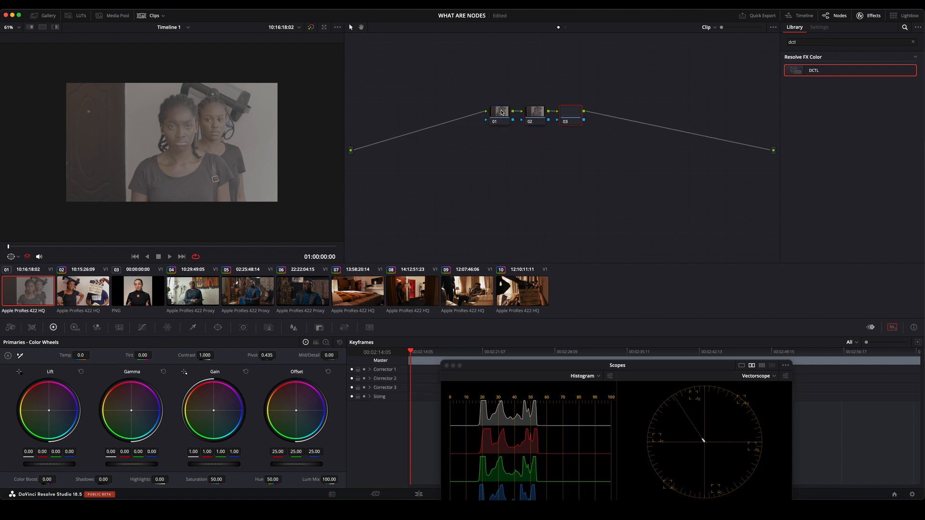
pyautogui.moveTo(501, 112); pyautogui.dragTo(444, 119)
pyautogui.moveTo(539, 115); pyautogui.dragTo(506, 123)
pyautogui.moveTo(576, 118); pyautogui.dragTo(548, 120)
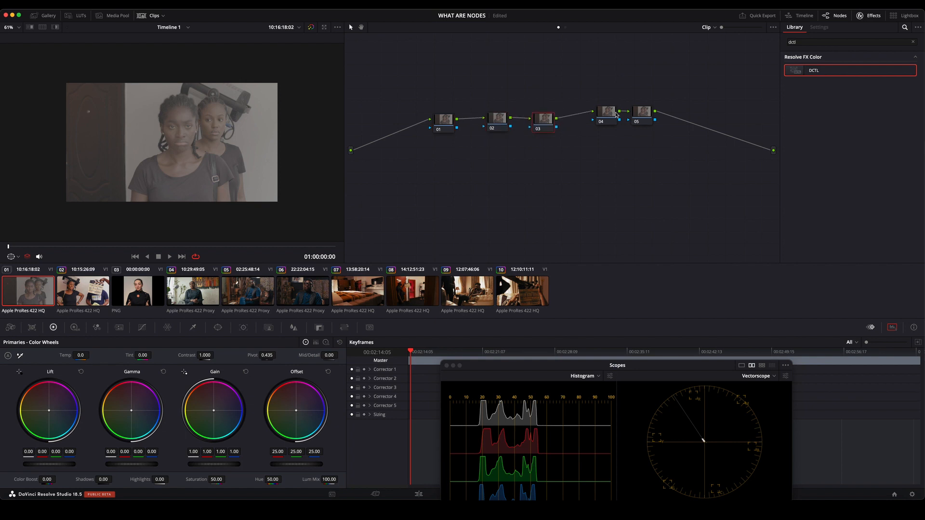
pyautogui.moveTo(616, 117); pyautogui.dragTo(701, 122)
pyautogui.moveTo(599, 114); pyautogui.dragTo(633, 125)
# Reset all grades and nodes, and move the single node 01 nearer the middle of the graph.
pyautogui.rightClick(565, 90)
pyautogui.click(442, 91)
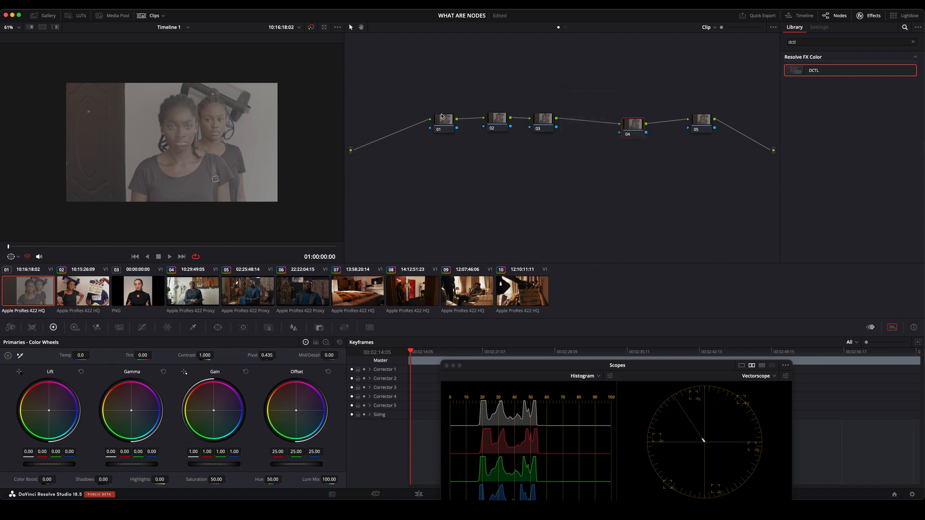
pyautogui.rightClick(441, 63)
pyautogui.click(450, 56)
pyautogui.moveTo(457, 98); pyautogui.dragTo(487, 130)
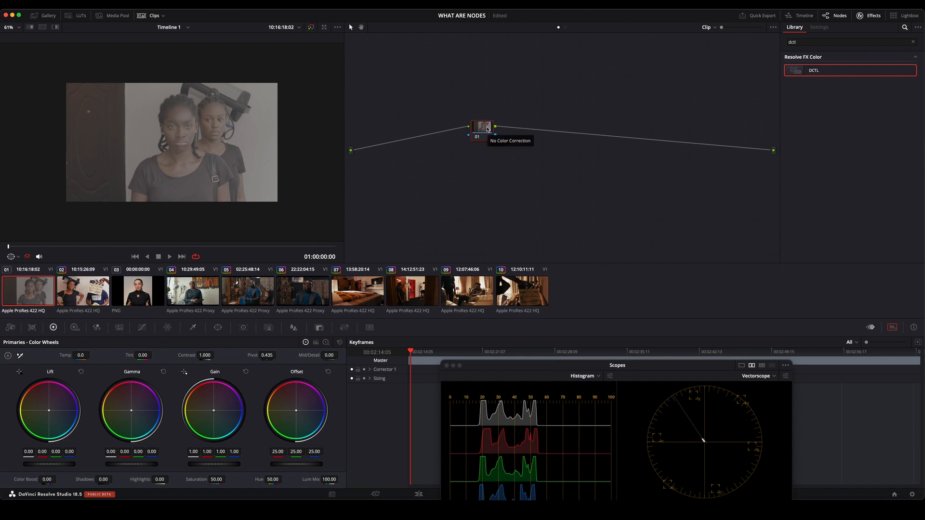
# Add a serial node after node 01, and reset all grades and nodes.
pyautogui.hotkey('alt', 's')
pyautogui.rightClick(566, 90)
pyautogui.click(594, 94)
pyautogui.moveTo(457, 100); pyautogui.dragTo(550, 145)
# Add a parallel node to node 01, and reset all grades and nodes.
pyautogui.hotkey('alt', 'p')
pyautogui.moveTo(508, 125); pyautogui.dragTo(507, 147)
pyautogui.rightClick(551, 87)
pyautogui.click(581, 90)
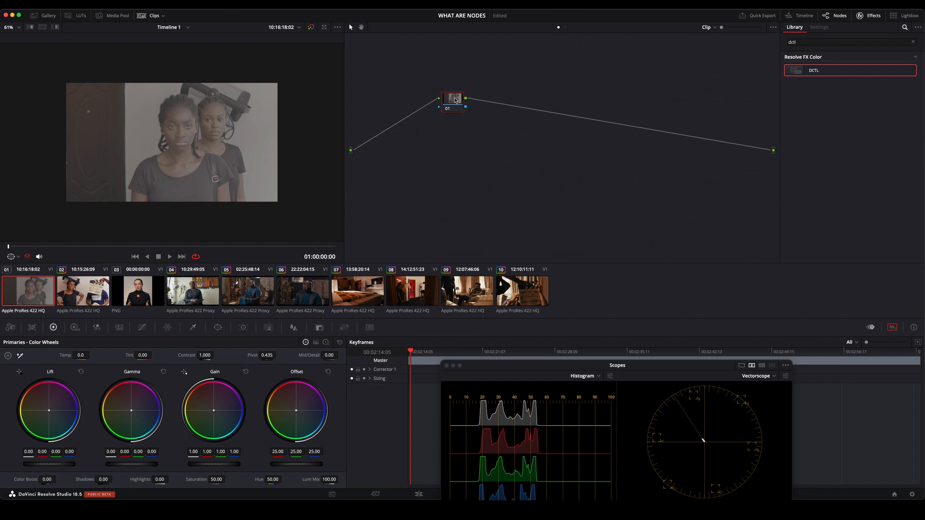
# Add a layer node to node 01, and spread node 01, node 02 and the layer mixer apart.
pyautogui.hotkey('alt', 'l')
pyautogui.moveTo(489, 101); pyautogui.dragTo(517, 119)
pyautogui.moveTo(460, 127); pyautogui.dragTo(466, 143)
pyautogui.moveTo(457, 106); pyautogui.dragTo(460, 104)
pyautogui.moveTo(459, 143); pyautogui.dragTo(464, 163)
pyautogui.moveTo(459, 101); pyautogui.dragTo(468, 98)
pyautogui.moveTo(518, 122); pyautogui.dragTo(534, 141)
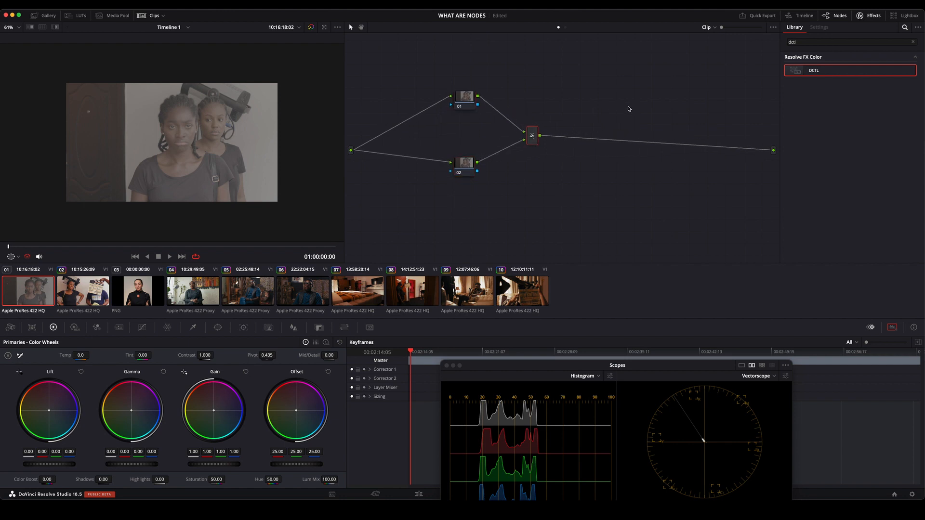
pyautogui.moveTo(535, 143); pyautogui.dragTo(548, 143)
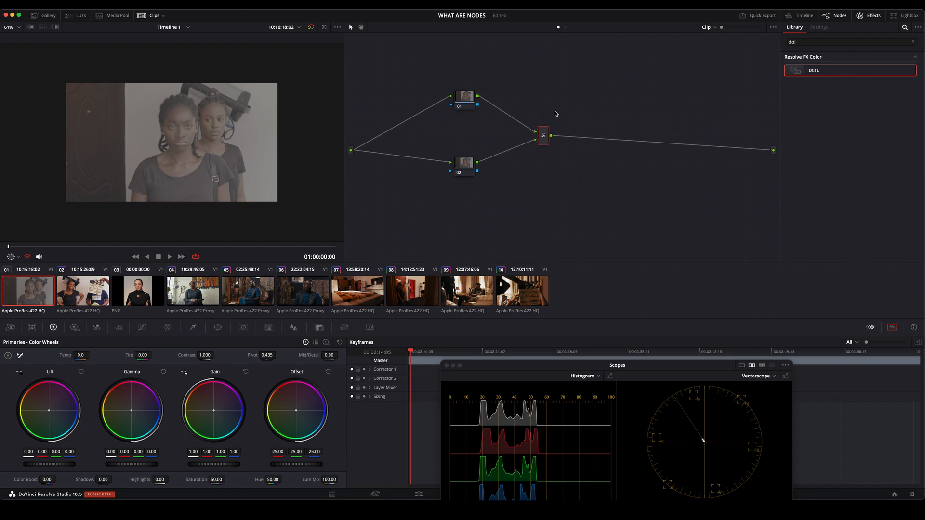